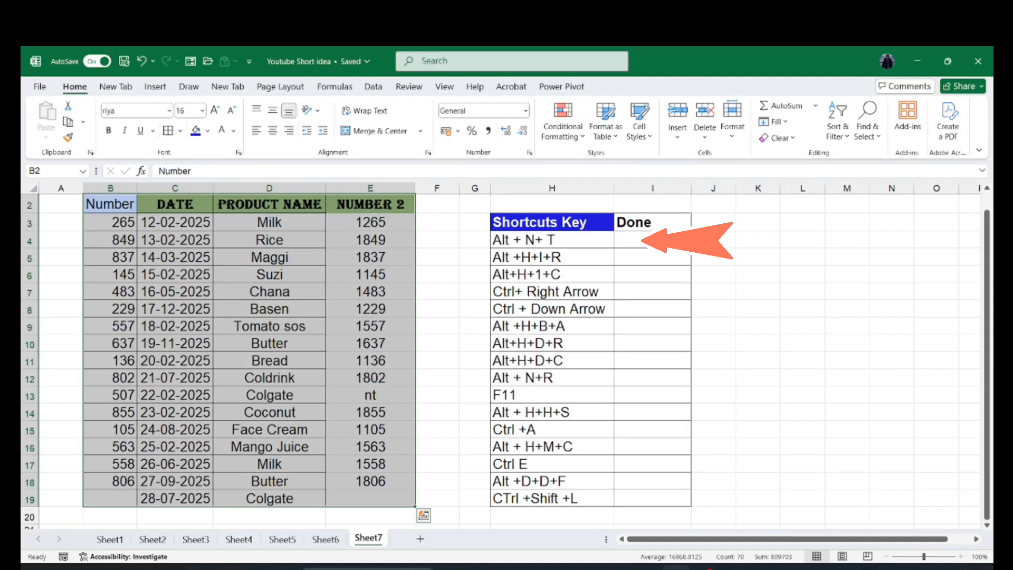
- Convert the data range B2:E19 into a table with headers, and undo the conversion
{"action": "key", "text": "alt+n"}
{"action": "key", "text": "t"}
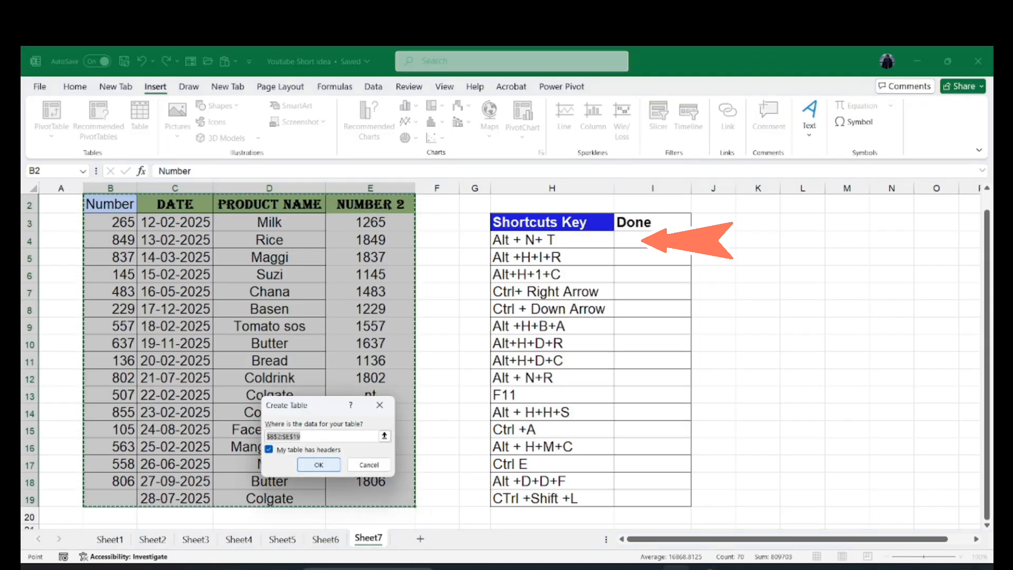
{"action": "left_click", "coordinate": [319, 465]}
{"action": "left_click", "coordinate": [285, 343]}
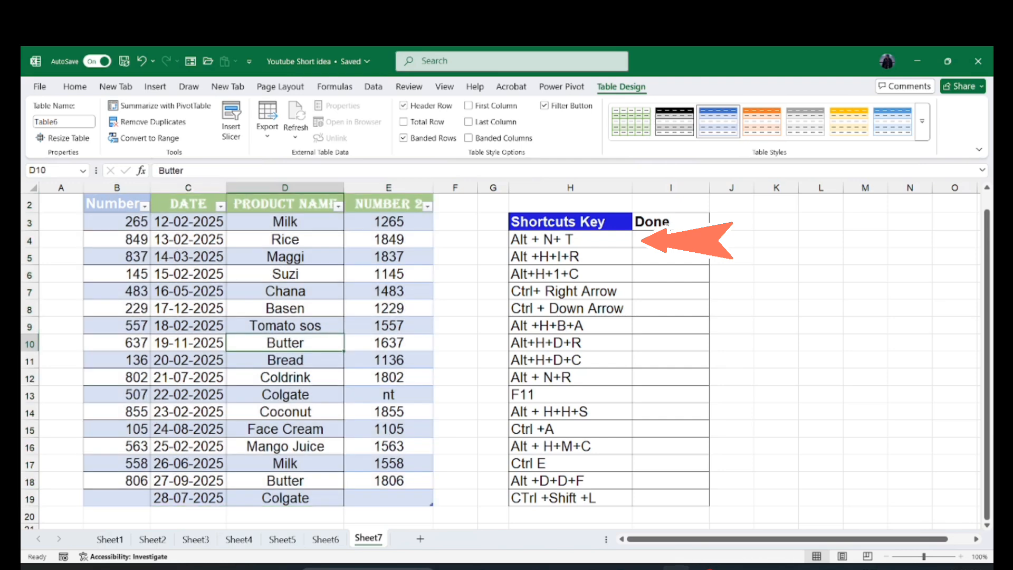
{"action": "left_click", "coordinate": [285, 360]}
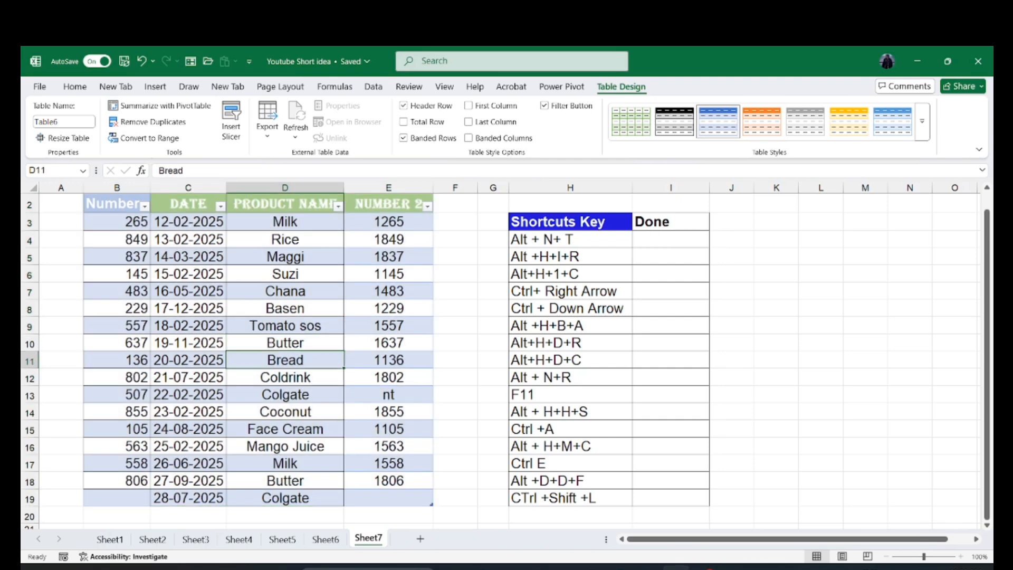
{"action": "key", "text": "ctrl+a"}
{"action": "key", "text": "ctrl+z"}
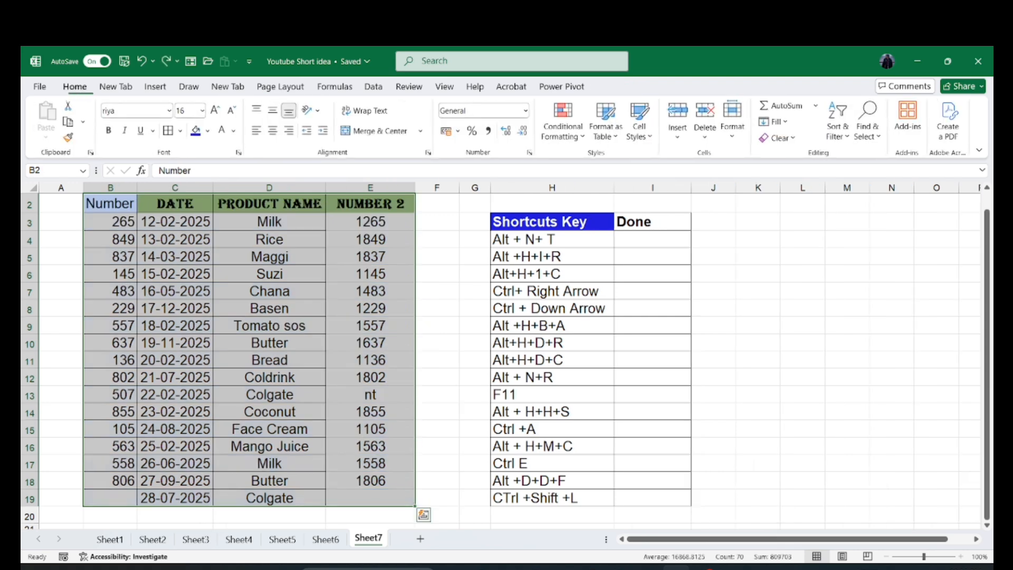
- Fill the Done cell I4 for the first shortcut with the green fill colour
{"action": "left_click", "coordinate": [653, 240]}
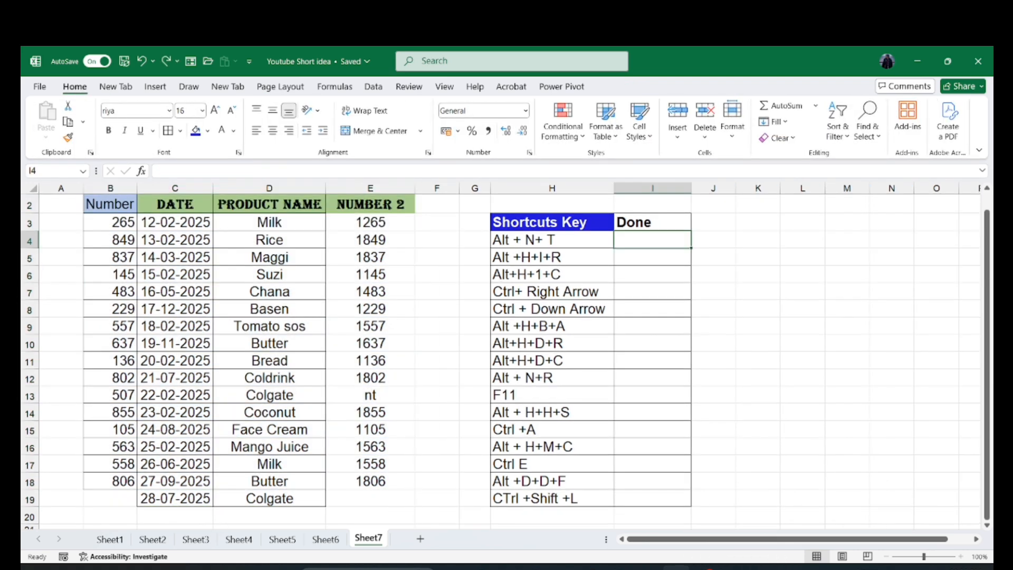
{"action": "key", "text": "alt+h"}
{"action": "key", "text": "h"}
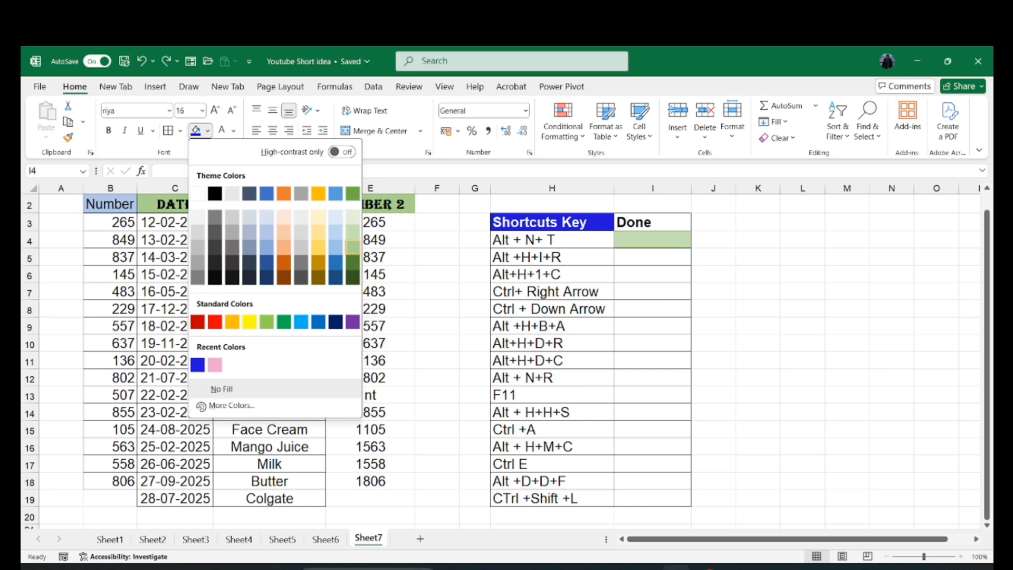
{"action": "key", "text": "Return"}
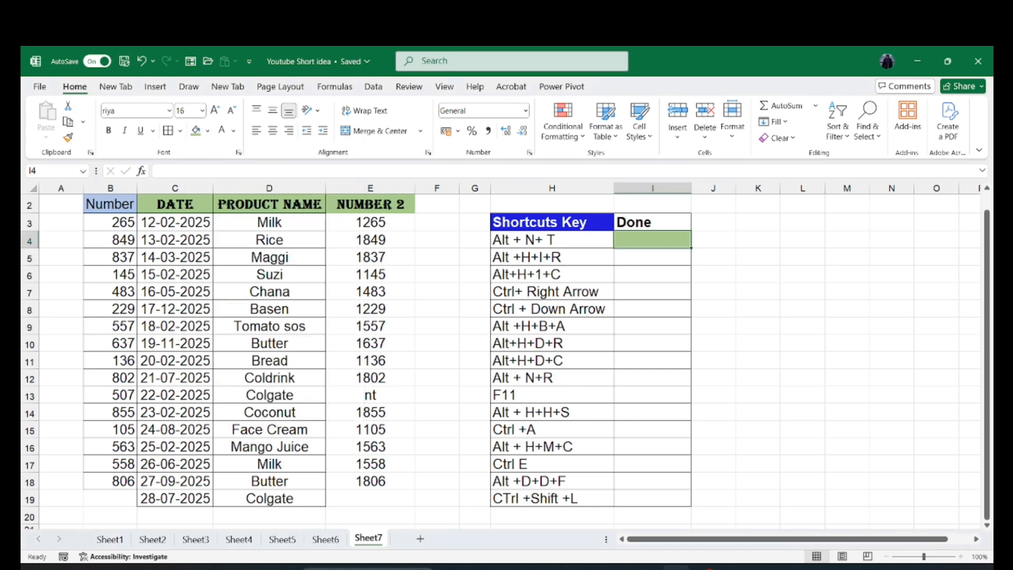
- Insert a sheet row above row 5 of the data, and undo the insertion
{"action": "left_click", "coordinate": [552, 257]}
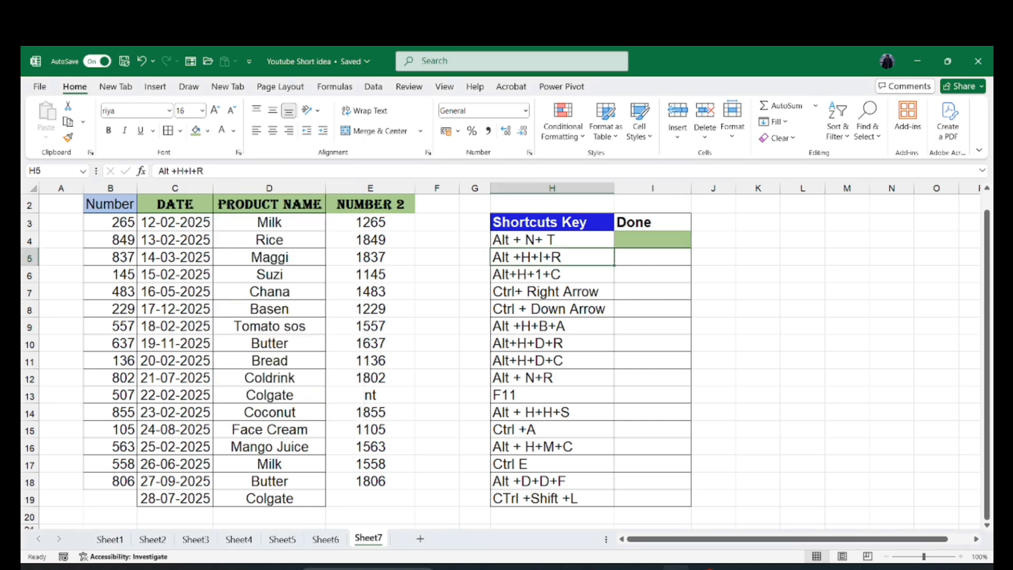
{"action": "left_click", "coordinate": [269, 309]}
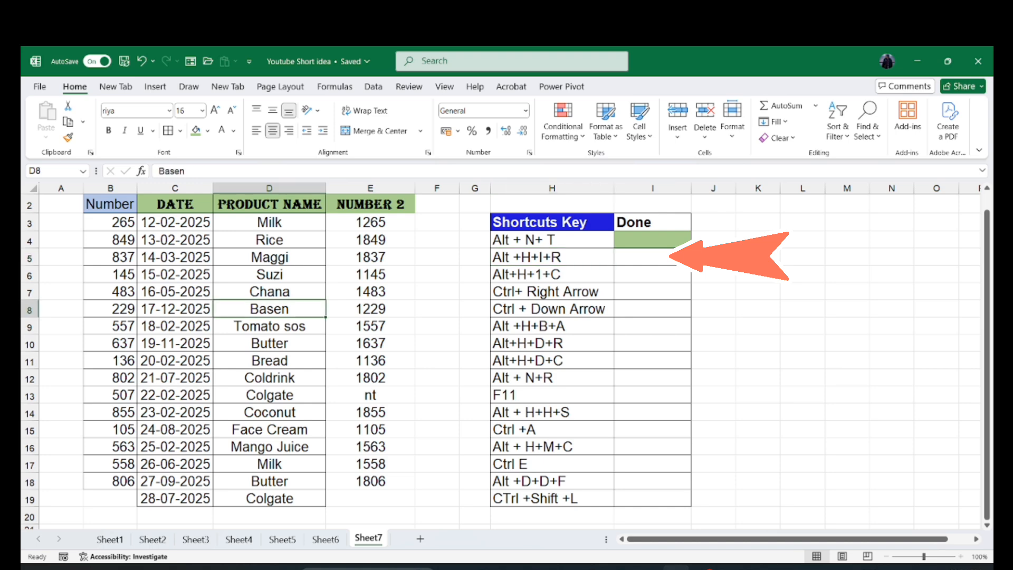
{"action": "left_click", "coordinate": [269, 257]}
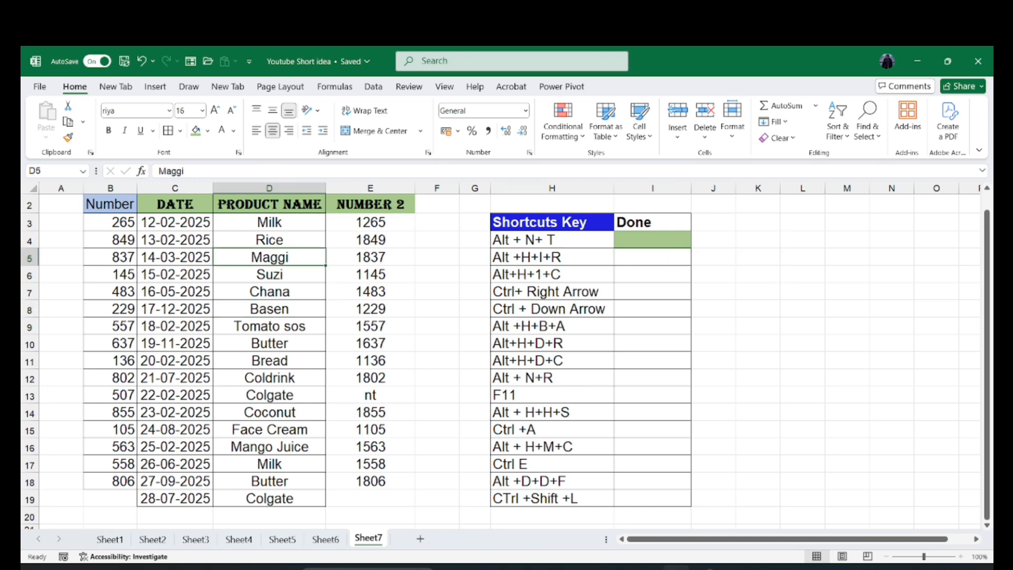
{"action": "key", "text": "alt"}
{"action": "key", "text": "h"}
{"action": "key", "text": "i"}
{"action": "key", "text": "r"}
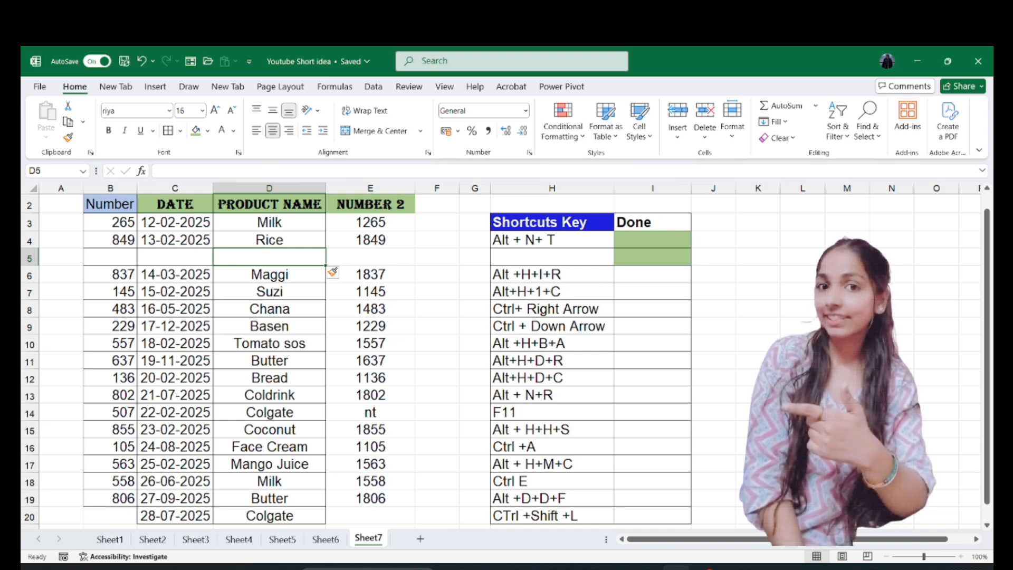
{"action": "left_click_drag", "start_coordinate": [110, 240], "coordinate": [269, 257]}
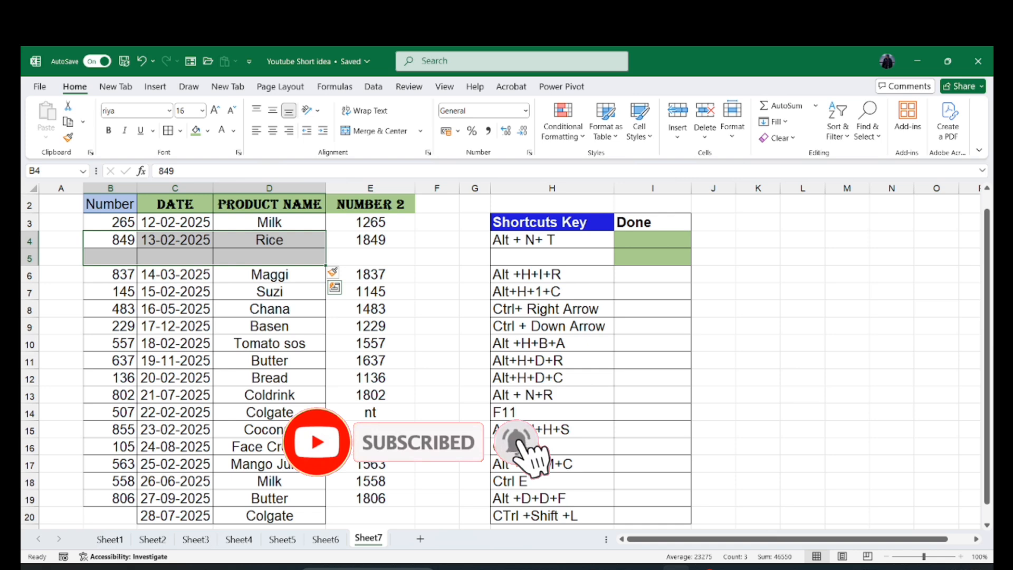
{"action": "key", "text": "ctrl+z"}
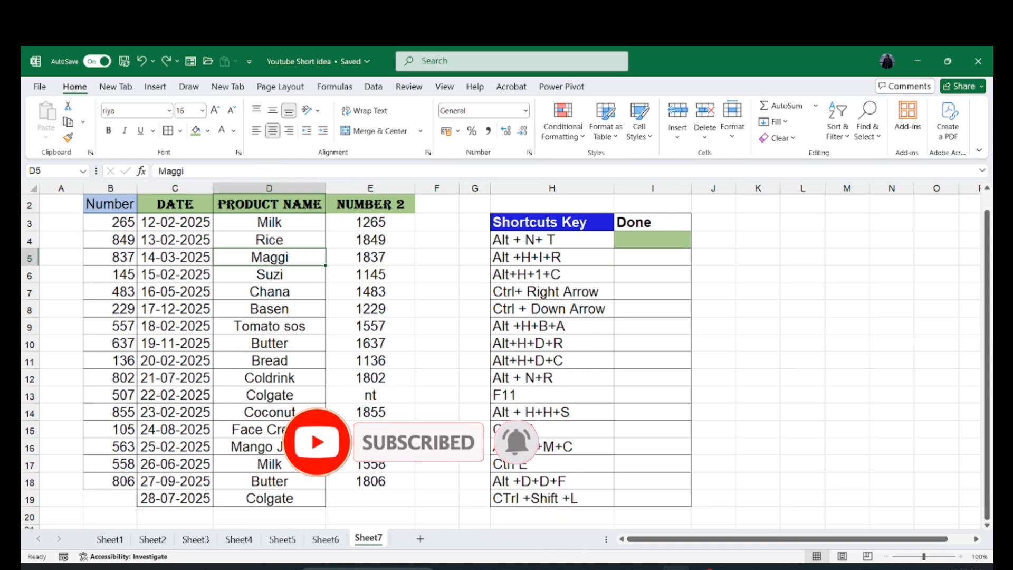
- Insert a sheet row above the Colgate row 13, and undo the insertion
{"action": "left_click", "coordinate": [269, 396]}
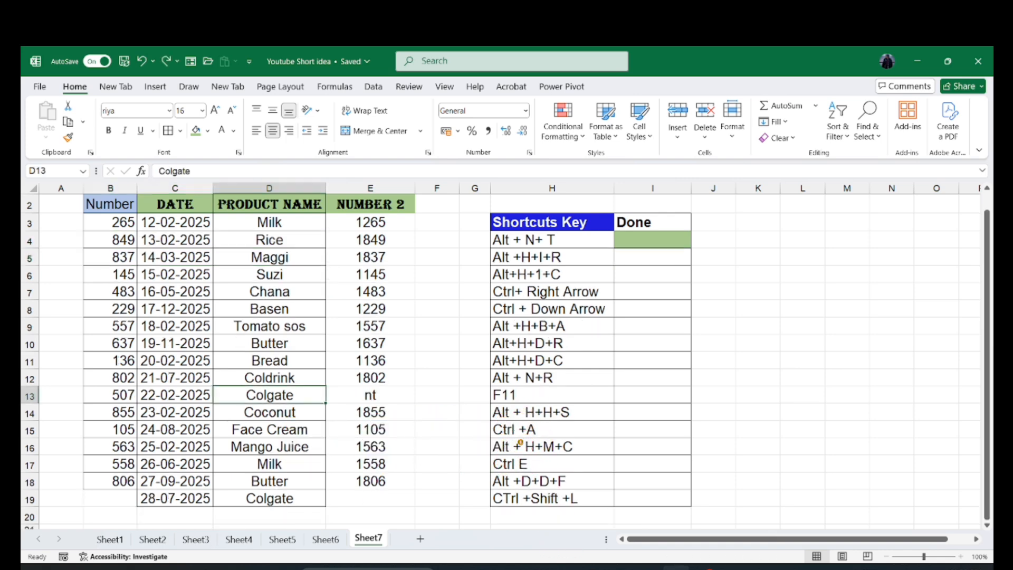
{"action": "key", "text": "alt+h"}
{"action": "key", "text": "i"}
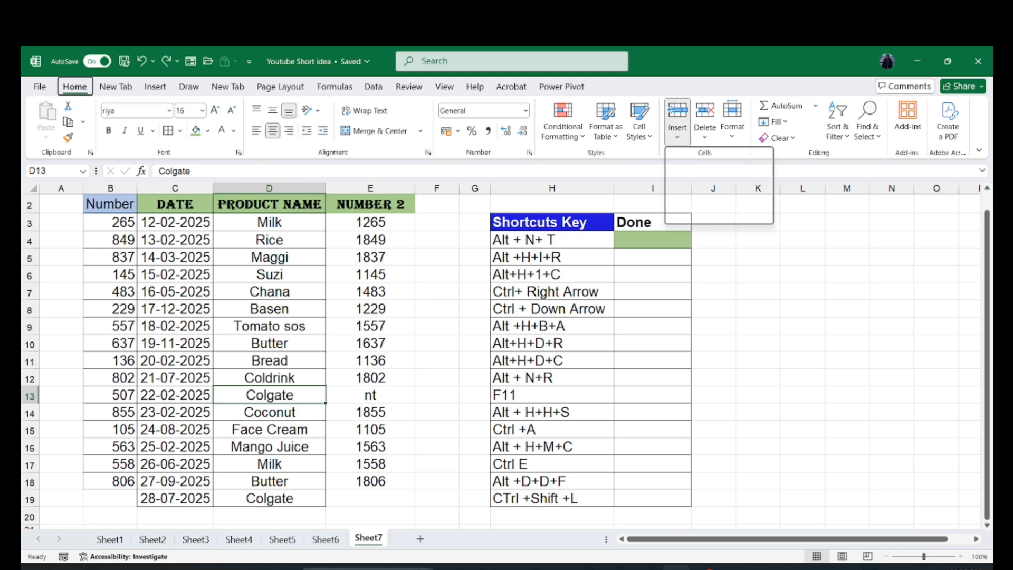
{"action": "key", "text": "r"}
{"action": "key", "text": "Down"}
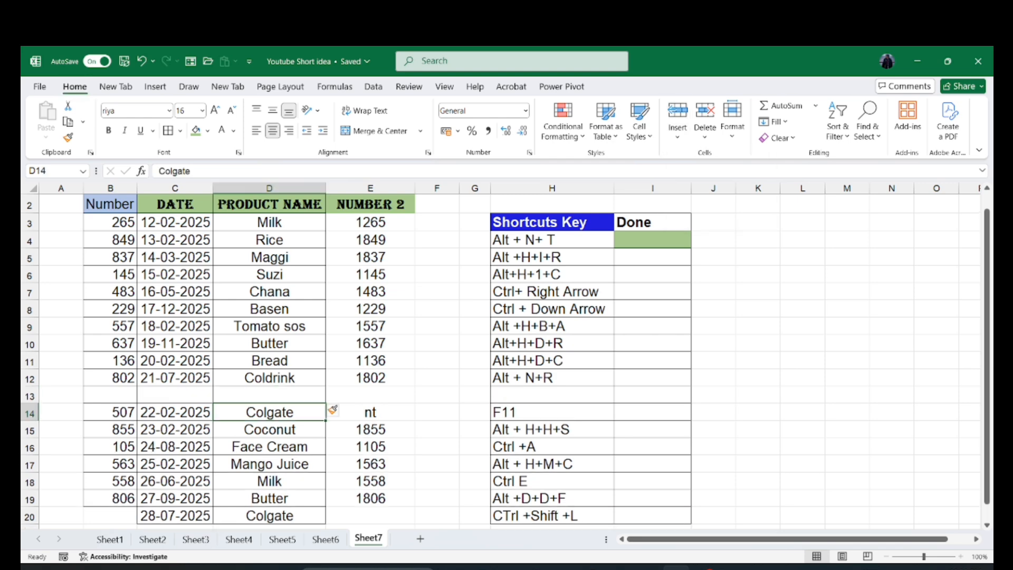
{"action": "key", "text": "Up"}
{"action": "left_click", "coordinate": [552, 257]}
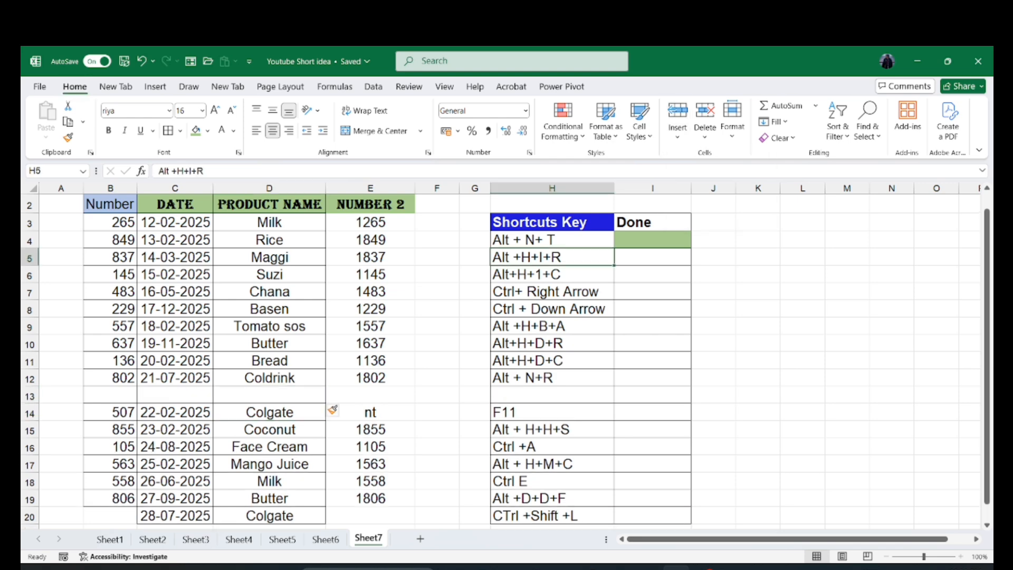
{"action": "key", "text": "ctrl+z"}
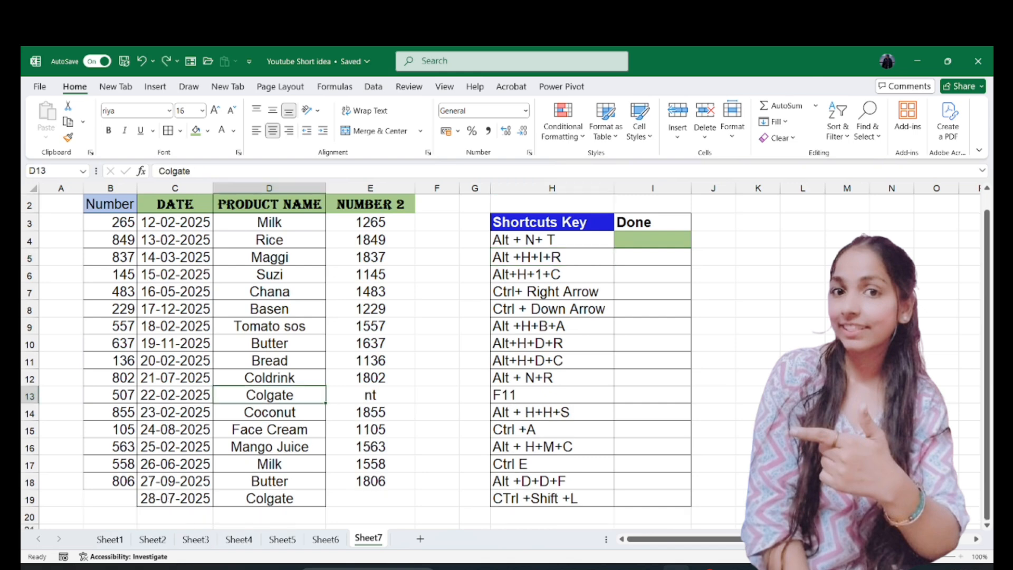
- Fill the Done cell I5 with the green fill colour
{"action": "left_click", "coordinate": [652, 257]}
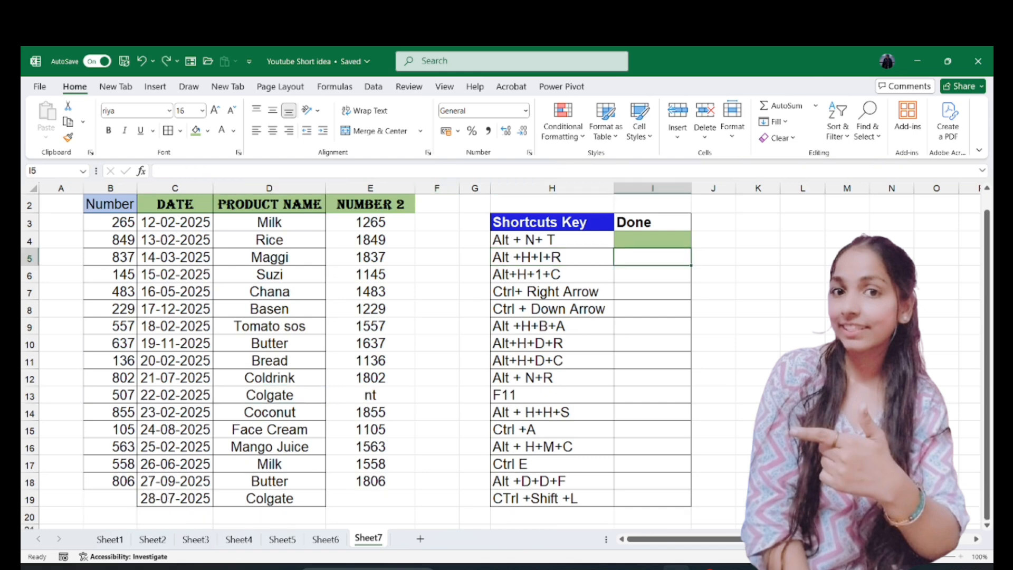
{"action": "left_click", "coordinate": [196, 130]}
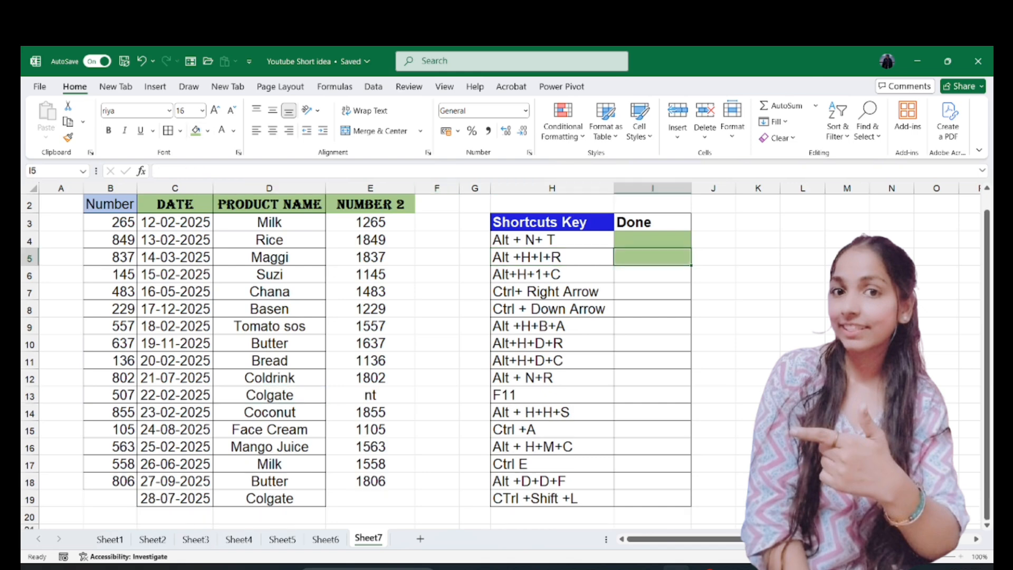
- Try inserting a sheet column to the left of the DATE column
{"action": "left_click", "coordinate": [552, 274]}
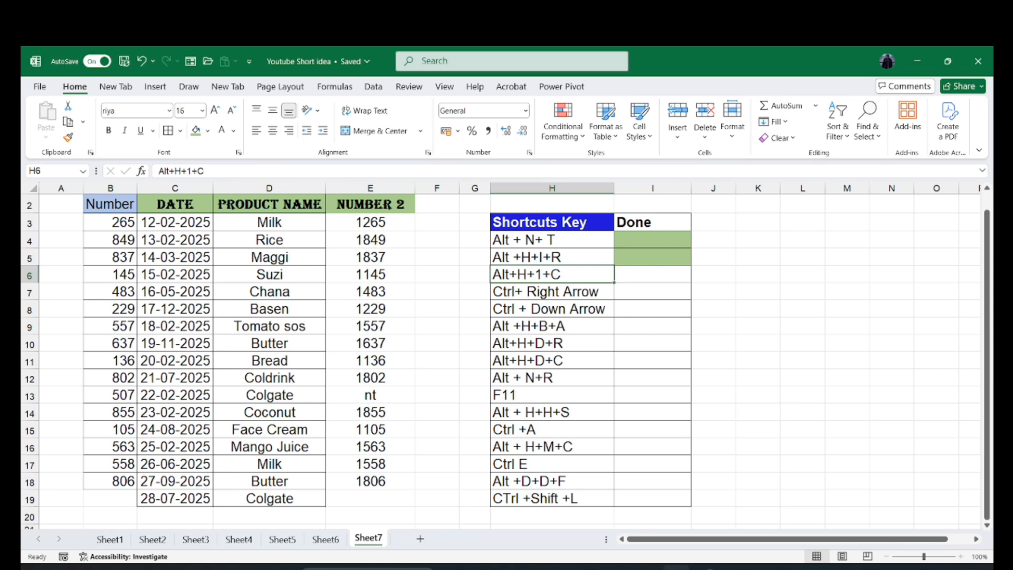
{"action": "left_click", "coordinate": [269, 309]}
{"action": "left_click", "coordinate": [111, 292]}
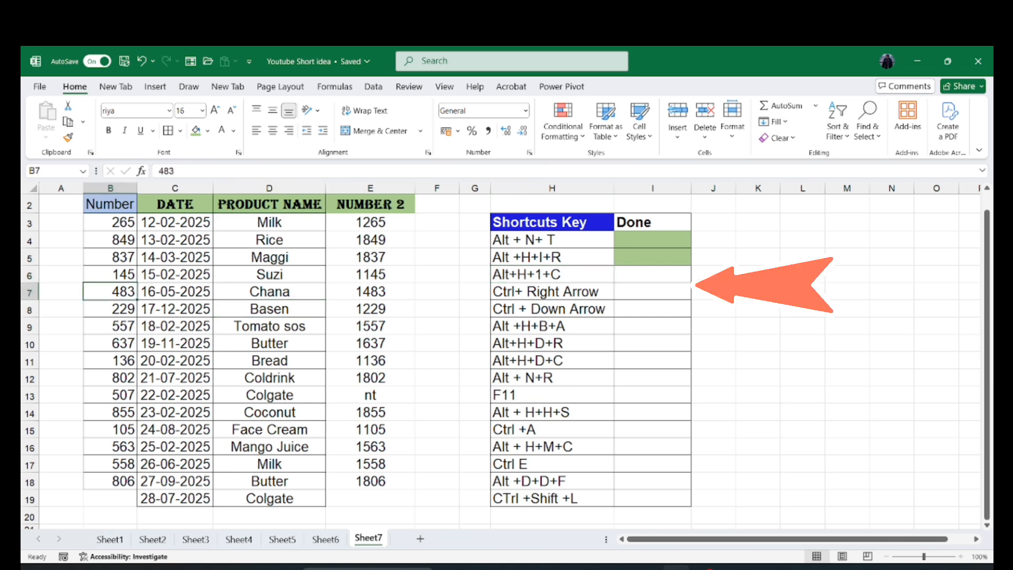
{"action": "left_click", "coordinate": [175, 291]}
{"action": "left_click", "coordinate": [174, 240]}
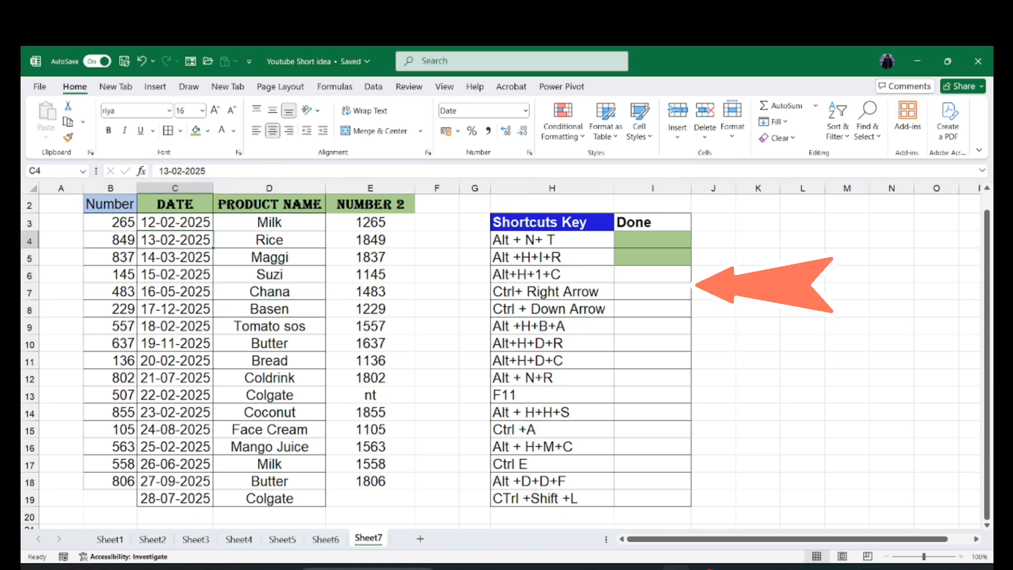
{"action": "key", "text": "alt"}
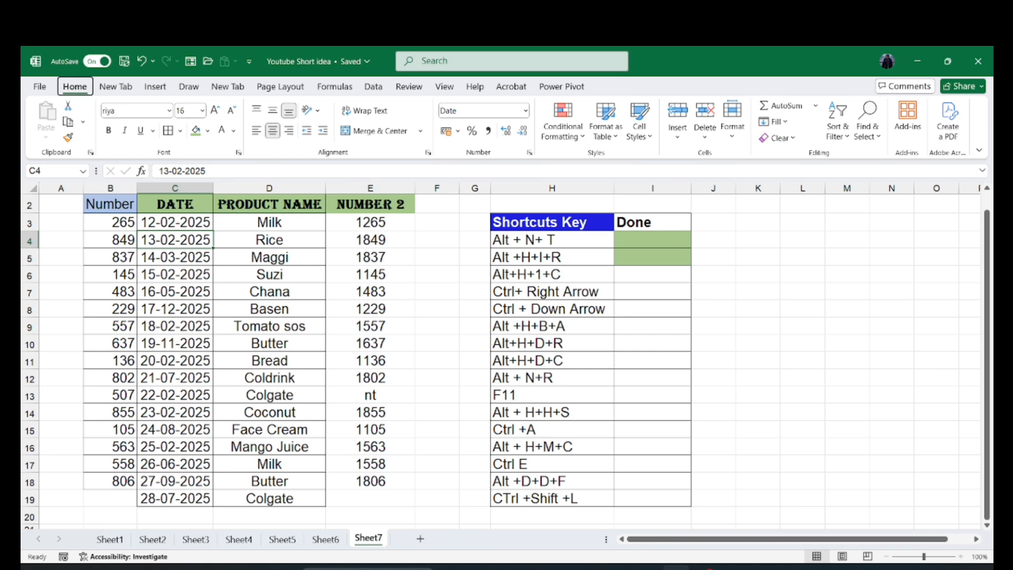
{"action": "key", "text": "h"}
{"action": "key", "text": "i"}
{"action": "key", "text": "c"}
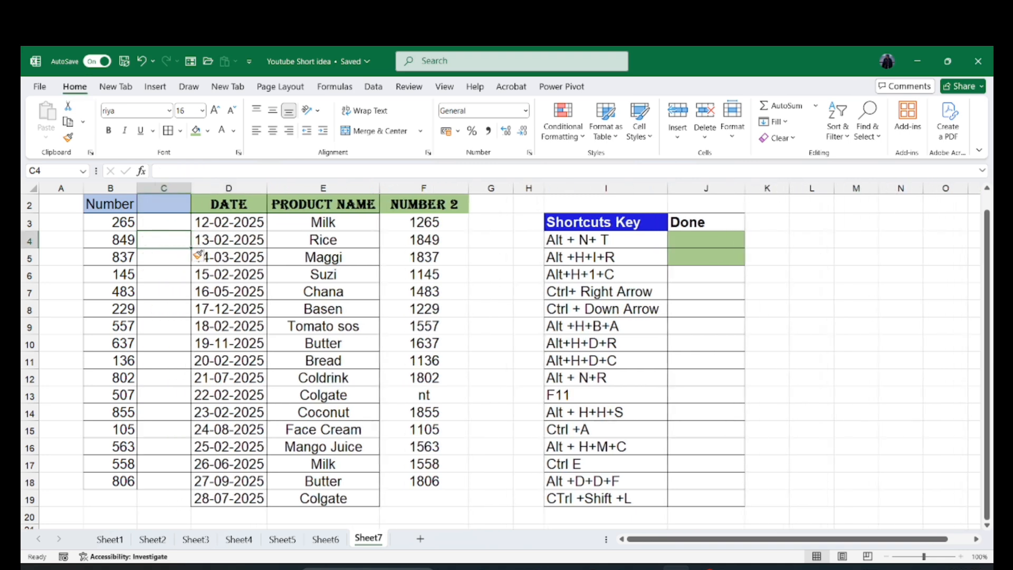
{"action": "left_click", "coordinate": [164, 395]}
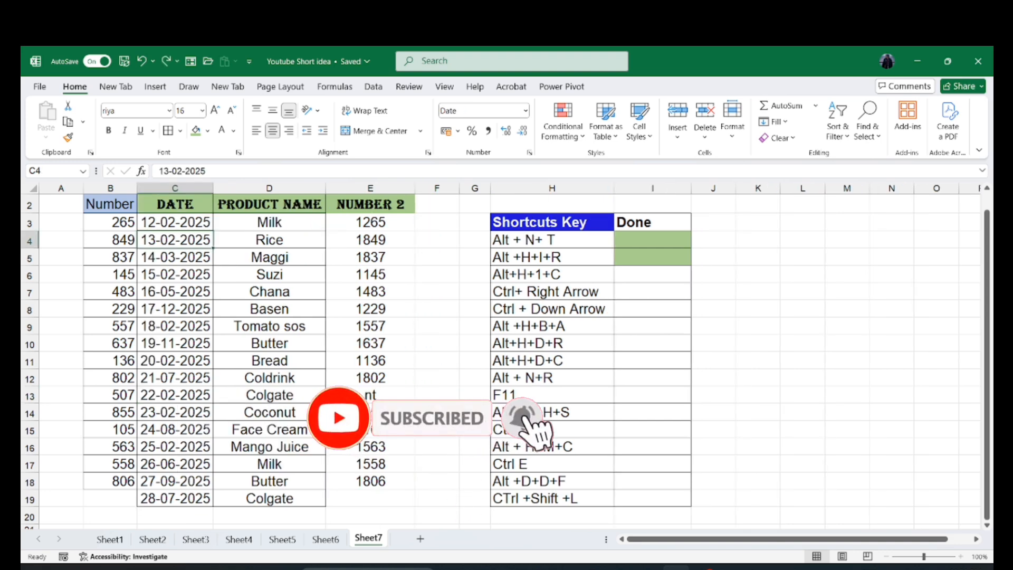
- Fill the Done cell I6 with the green fill colour
{"action": "left_click", "coordinate": [652, 274]}
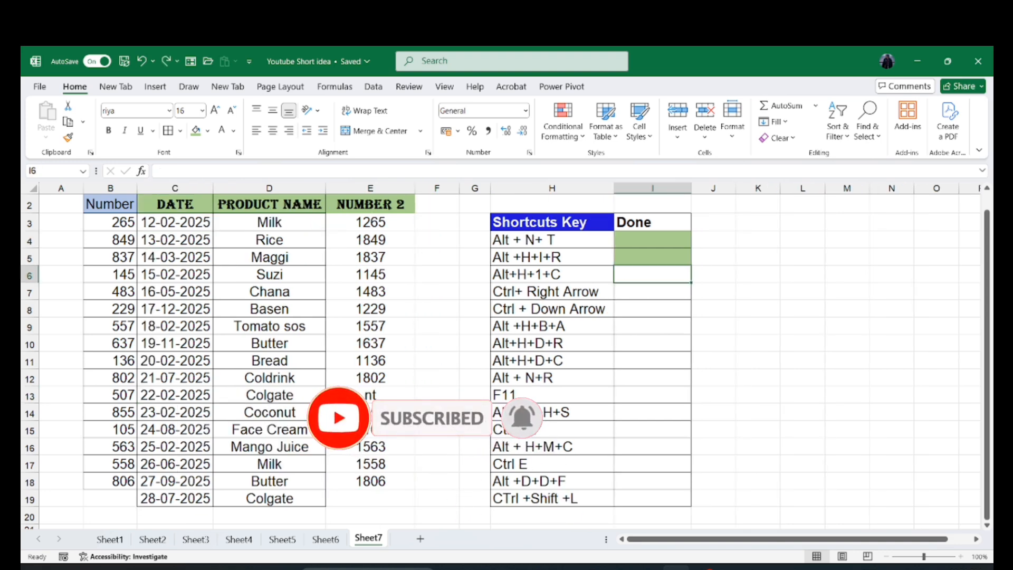
{"action": "left_click", "coordinate": [196, 130]}
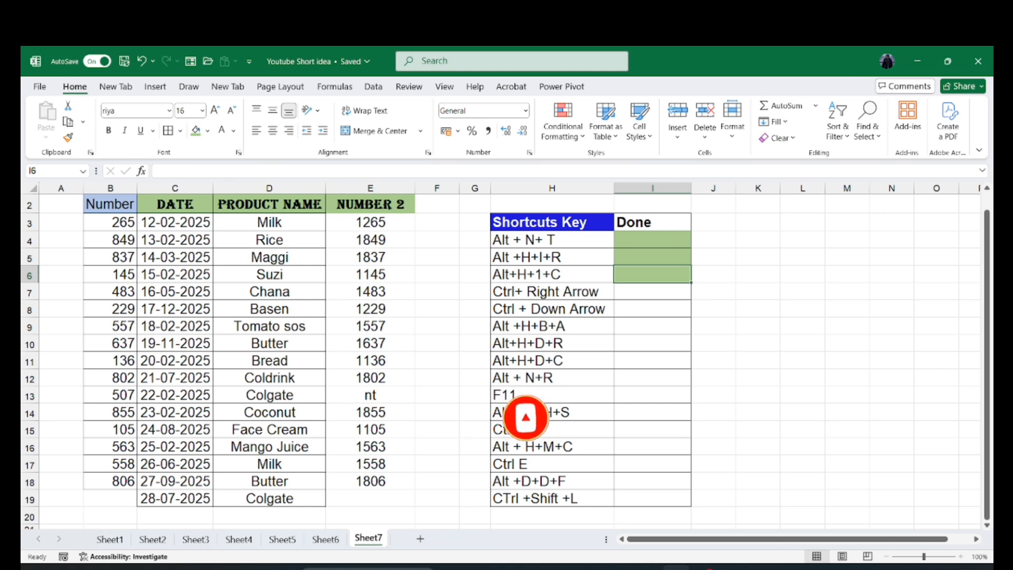
- Jump from row 7 to the sheet's last column XFD and back to the data
{"action": "left_click", "coordinate": [552, 310]}
{"action": "left_click", "coordinate": [552, 292]}
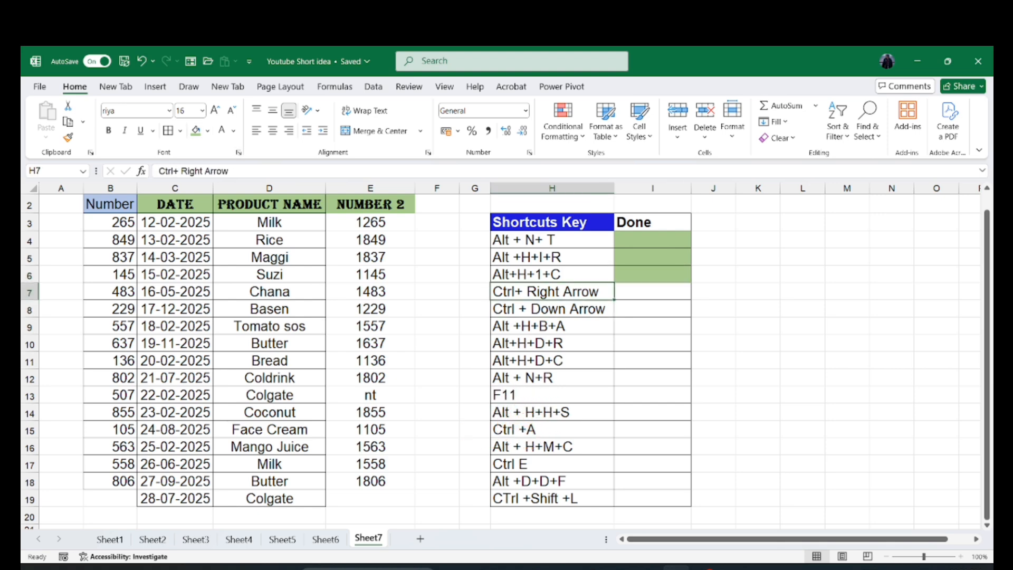
{"action": "left_click", "coordinate": [653, 292]}
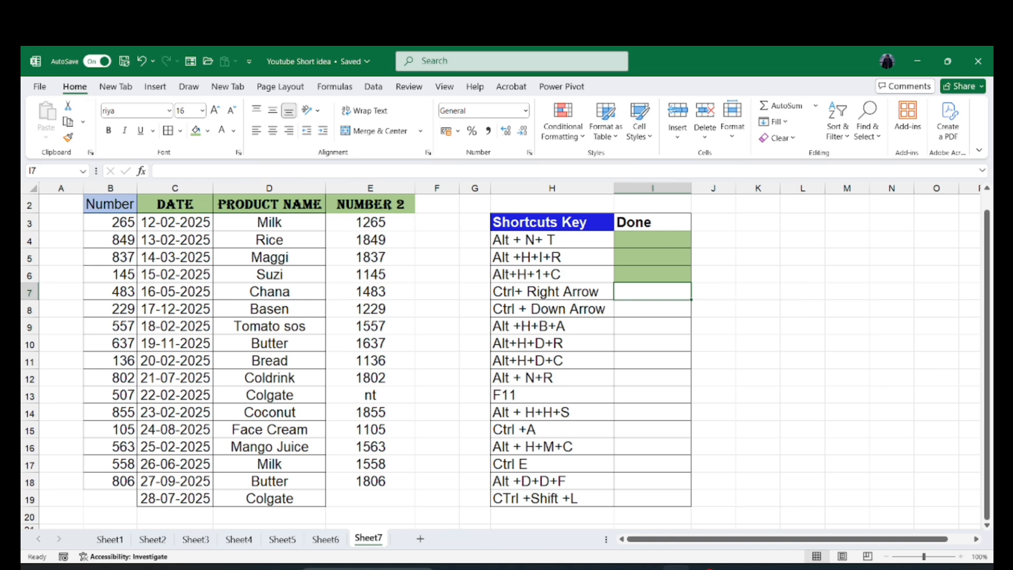
{"action": "key", "text": "ctrl+Right"}
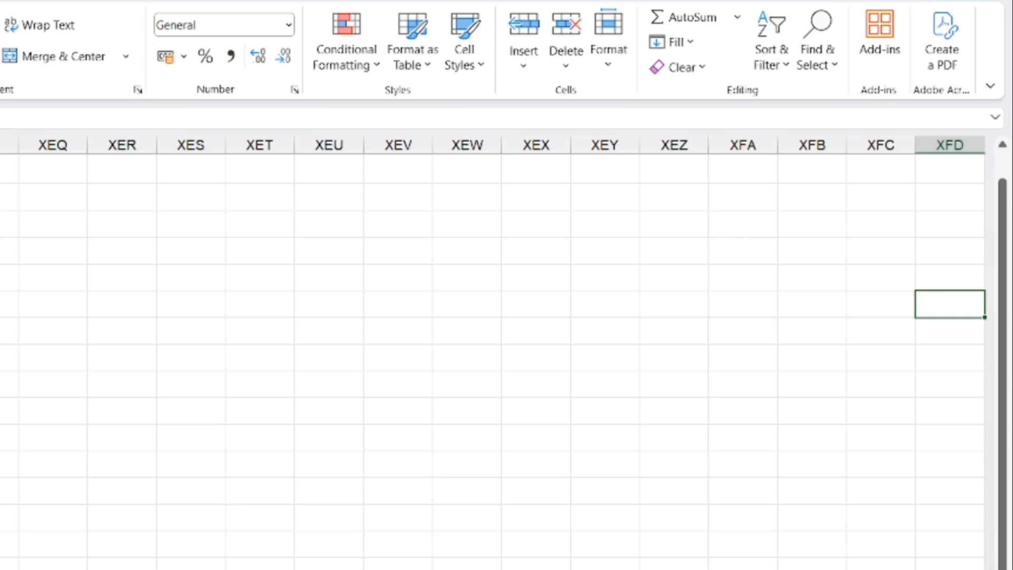
{"action": "scroll", "coordinate": [494, 349], "scroll_direction": "right", "scroll_amount": 2}
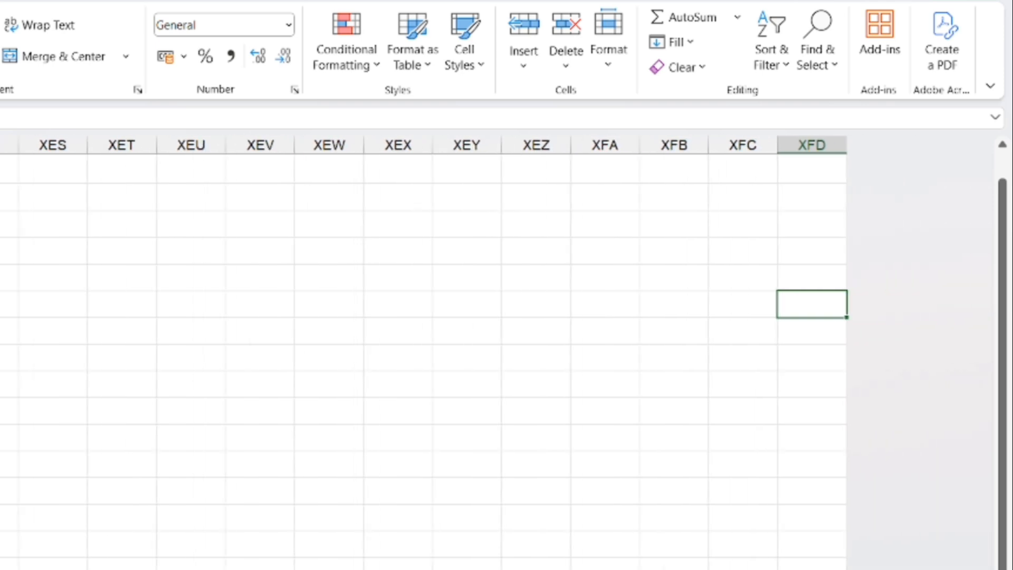
{"action": "key", "text": "ctrl+Left"}
{"action": "key", "text": "ctrl+Left"}
{"action": "key", "text": "ctrl+Left"}
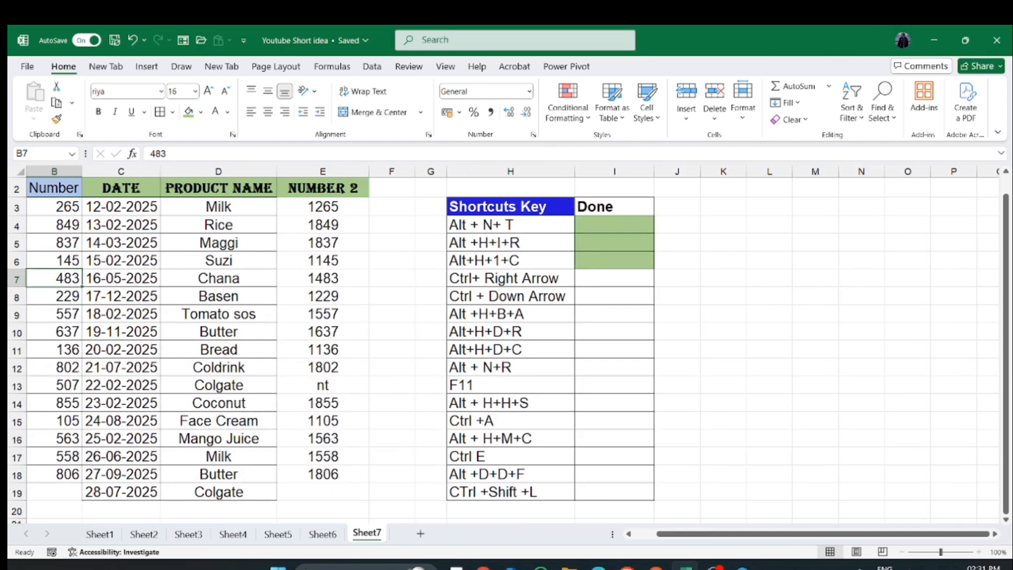
- Fill the Done cell I7 with the green fill colour
{"action": "left_click", "coordinate": [614, 278]}
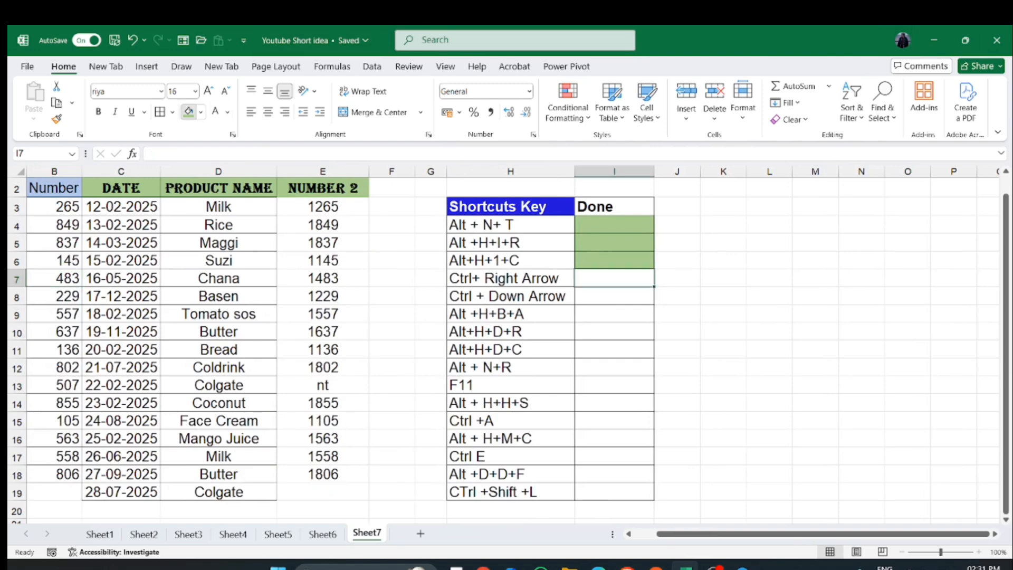
{"action": "left_click", "coordinate": [188, 112]}
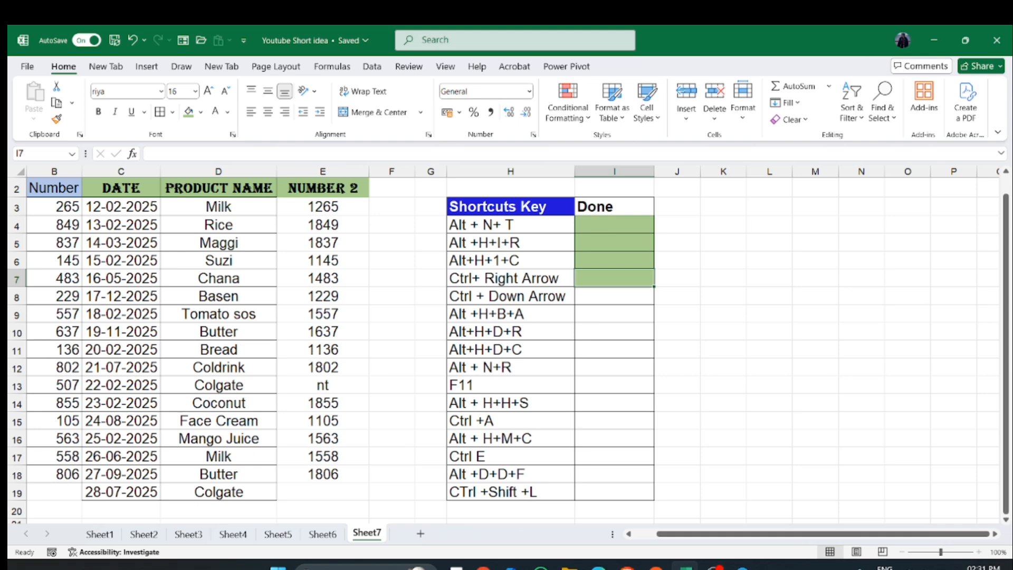
- Jump from row 8 down to the sheet's last row and back up to the data
{"action": "left_click", "coordinate": [614, 296]}
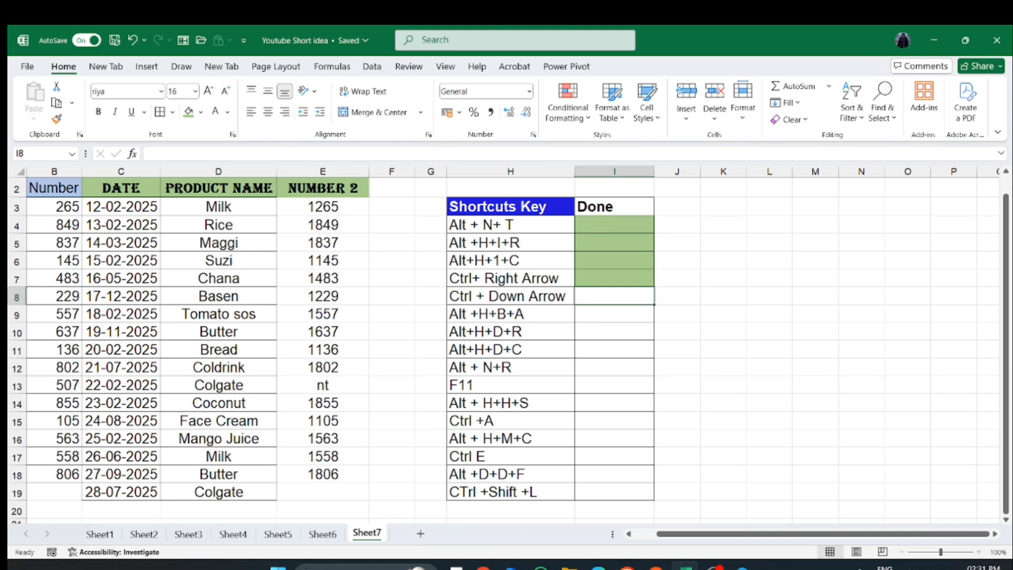
{"action": "key", "text": "ctrl+Down"}
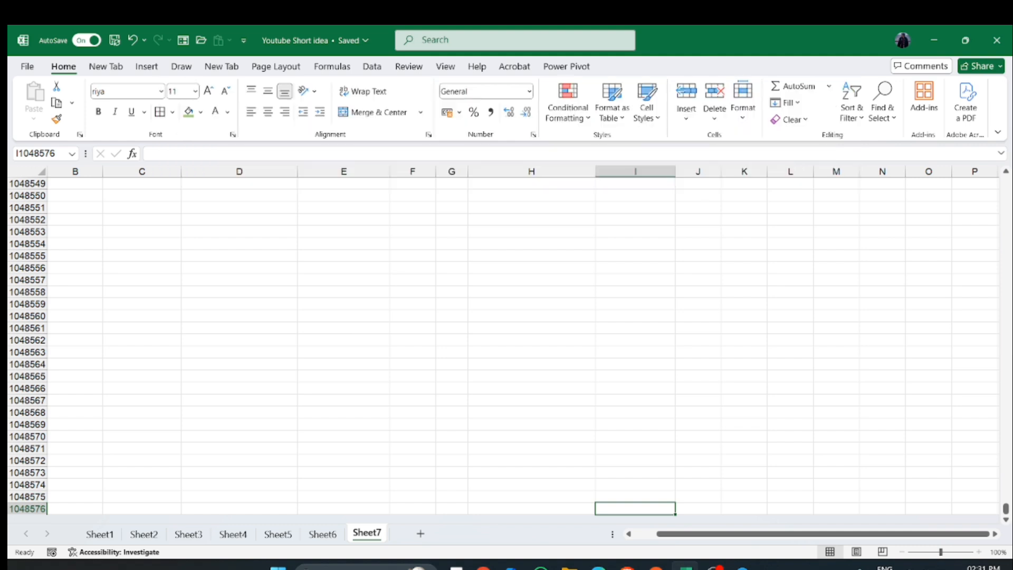
{"action": "scroll", "coordinate": [503, 345], "scroll_direction": "down", "scroll_amount": 1}
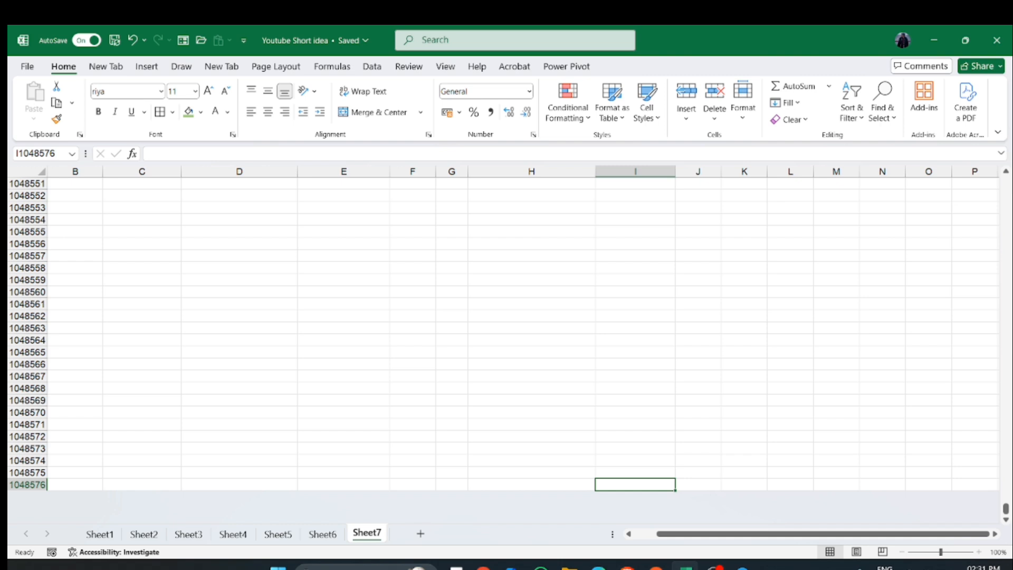
{"action": "key", "text": "ctrl+Up"}
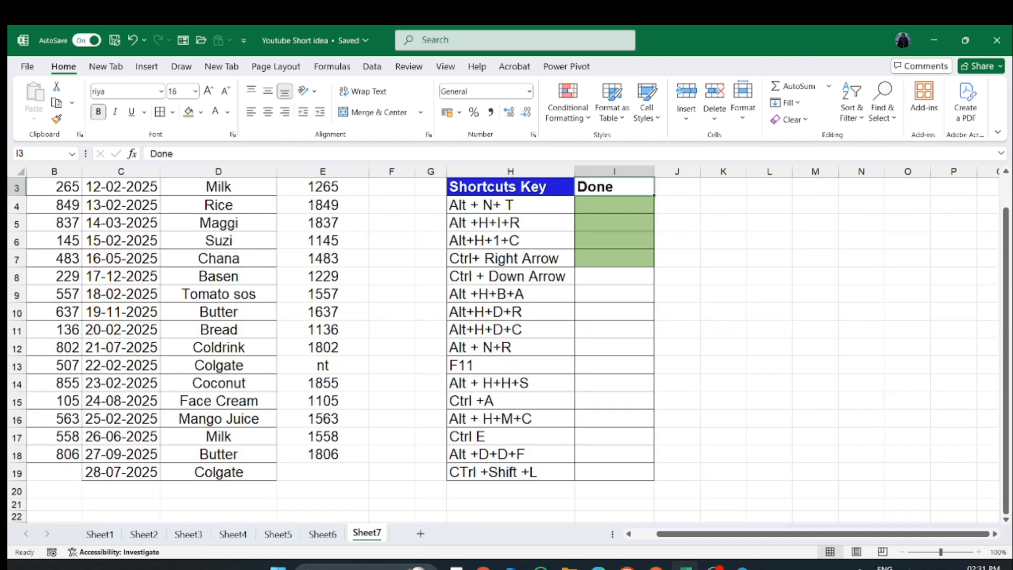
- Fill the Done cell I8 with the green fill colour
{"action": "left_click", "coordinate": [614, 276]}
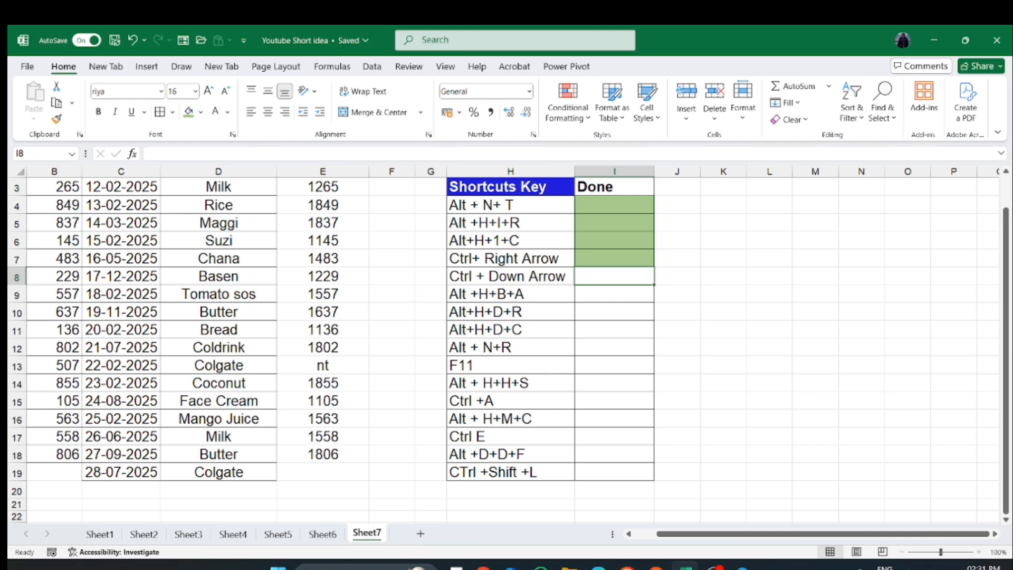
{"action": "left_click", "coordinate": [189, 112]}
{"action": "left_click", "coordinate": [511, 294]}
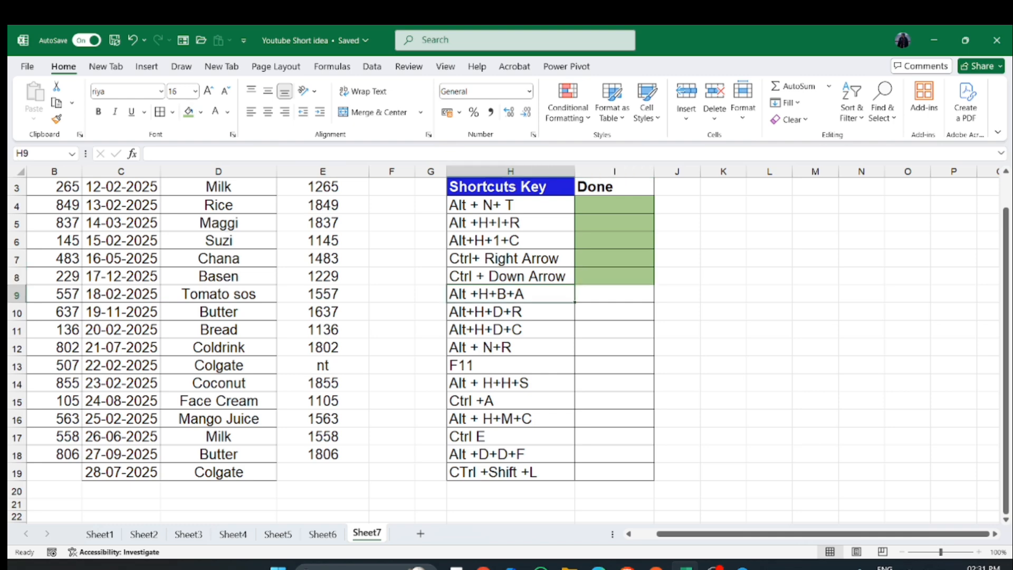
- Apply all borders to the NUMBER 2 cells E3 to E18
{"action": "scroll", "coordinate": [507, 348], "scroll_direction": "up", "scroll_amount": 1}
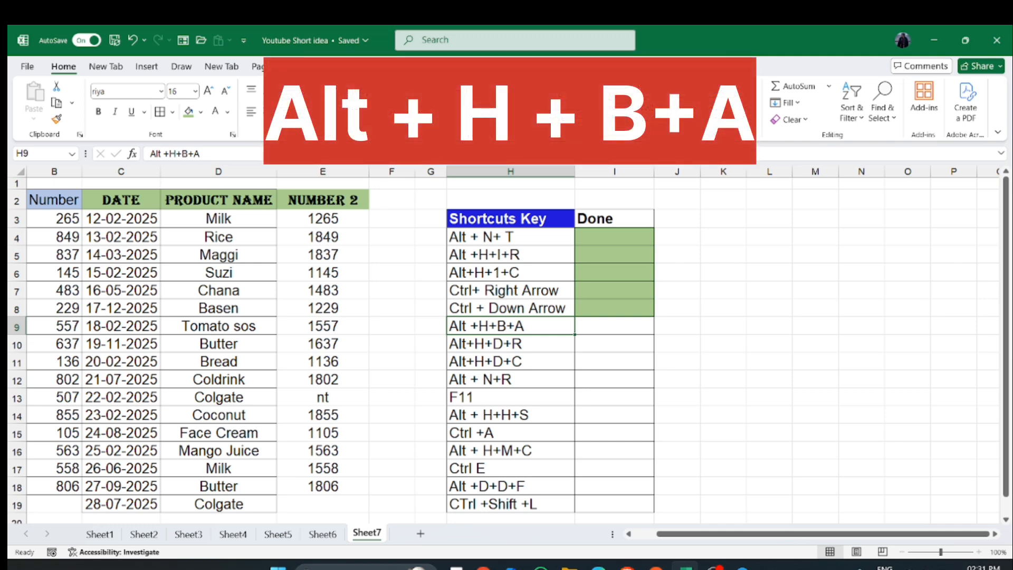
{"action": "key", "text": "Home"}
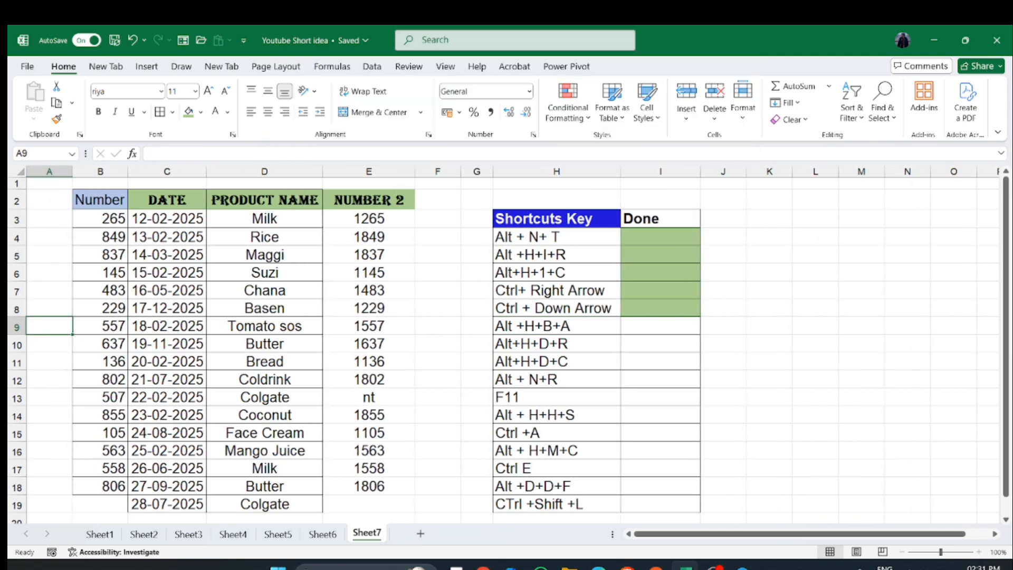
{"action": "left_click", "coordinate": [557, 326]}
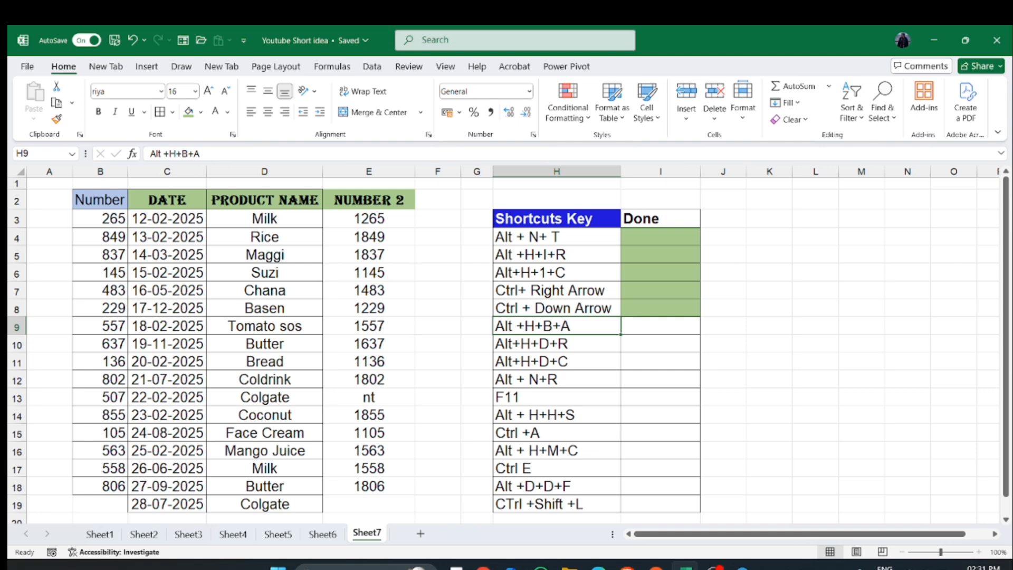
{"action": "left_click_drag", "start_coordinate": [369, 218], "coordinate": [368, 486]}
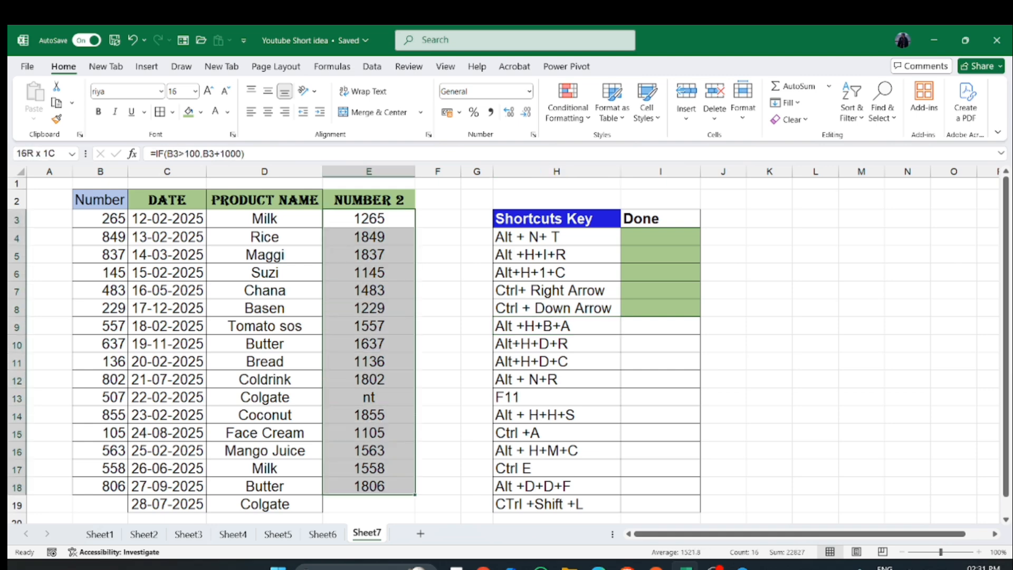
{"action": "key", "text": "alt"}
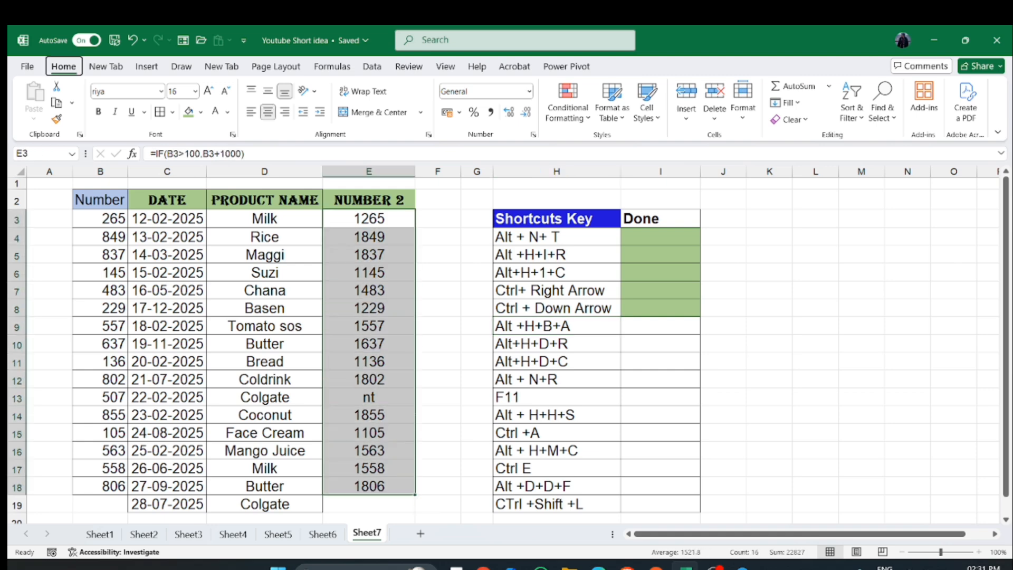
{"action": "key", "text": "h"}
{"action": "key", "text": "b"}
{"action": "key", "text": "a"}
{"action": "left_click", "coordinate": [369, 290]}
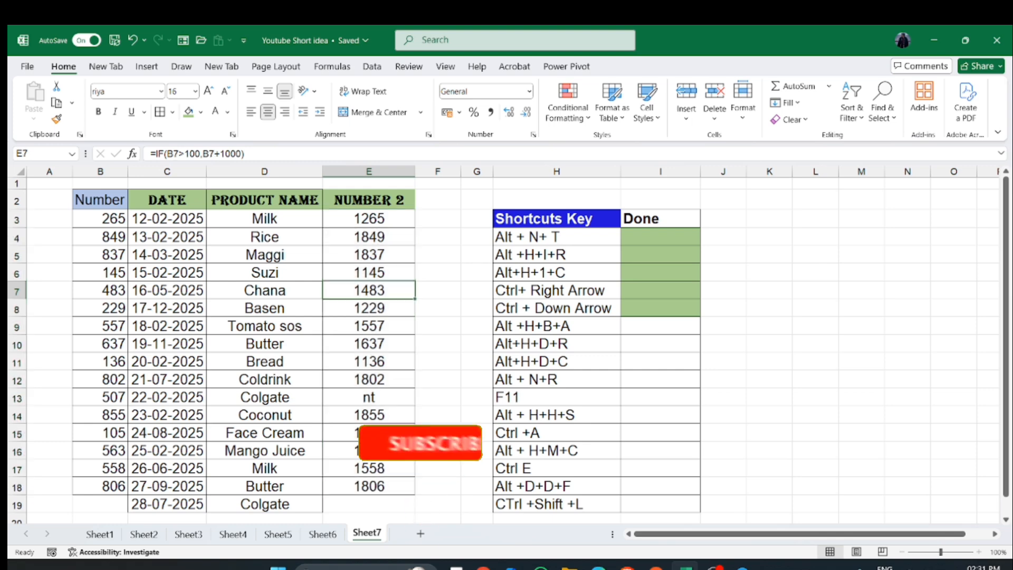
{"action": "left_click_drag", "start_coordinate": [369, 219], "coordinate": [368, 468]}
{"action": "left_click", "coordinate": [265, 432]}
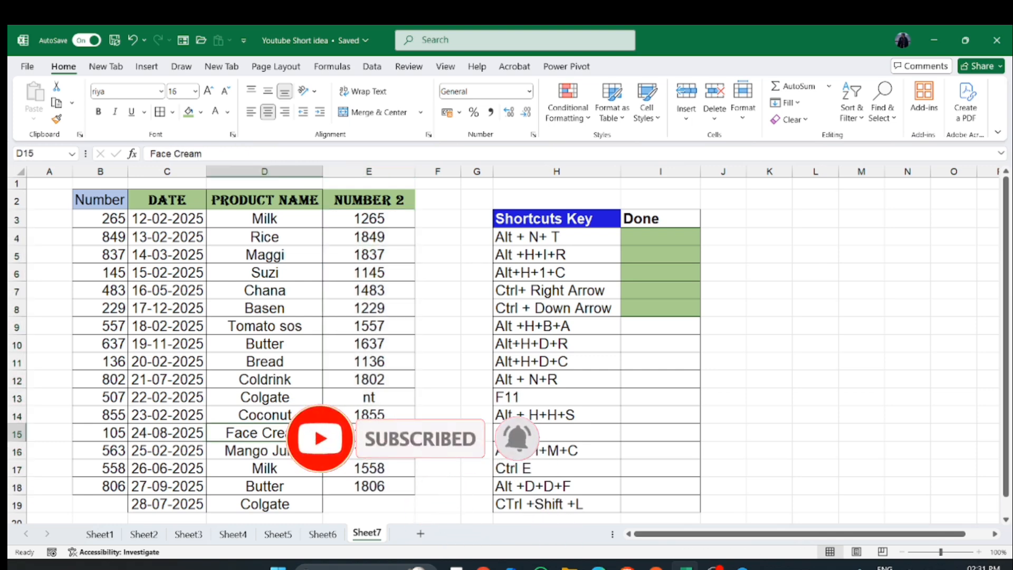
- Fill the Done cell I9 with the green fill colour
{"action": "left_click", "coordinate": [557, 326]}
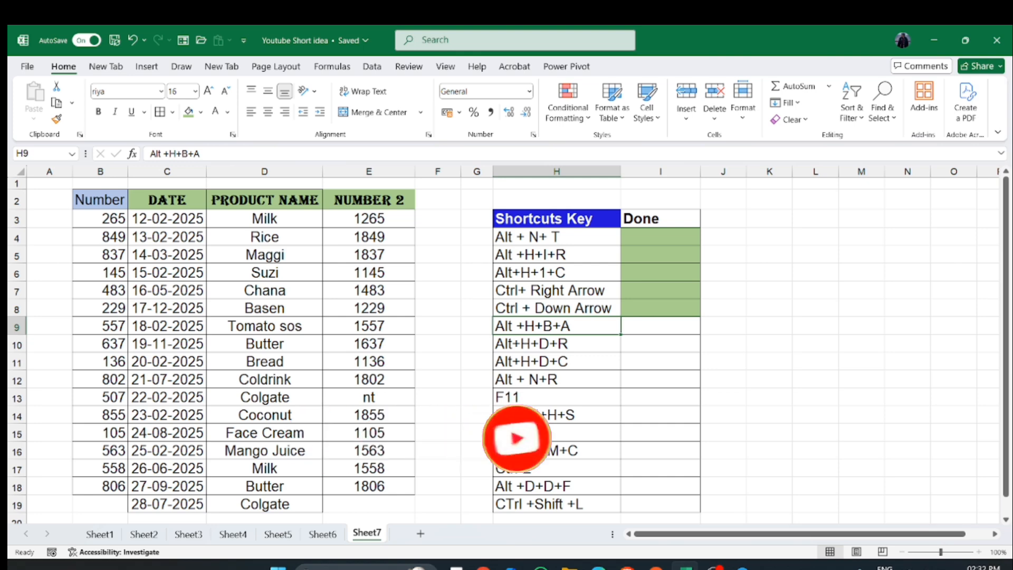
{"action": "left_click", "coordinate": [660, 326]}
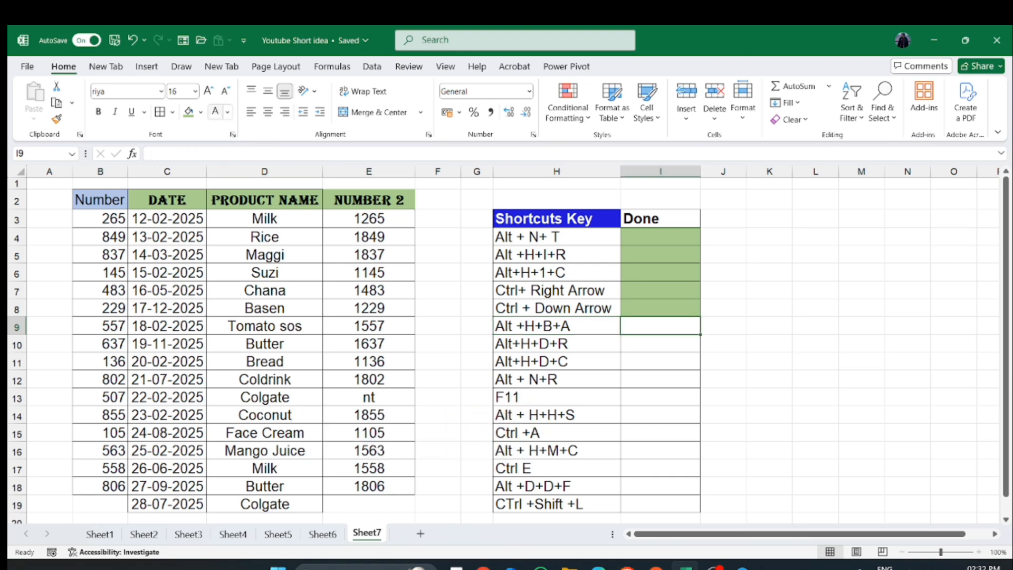
{"action": "left_click", "coordinate": [189, 111]}
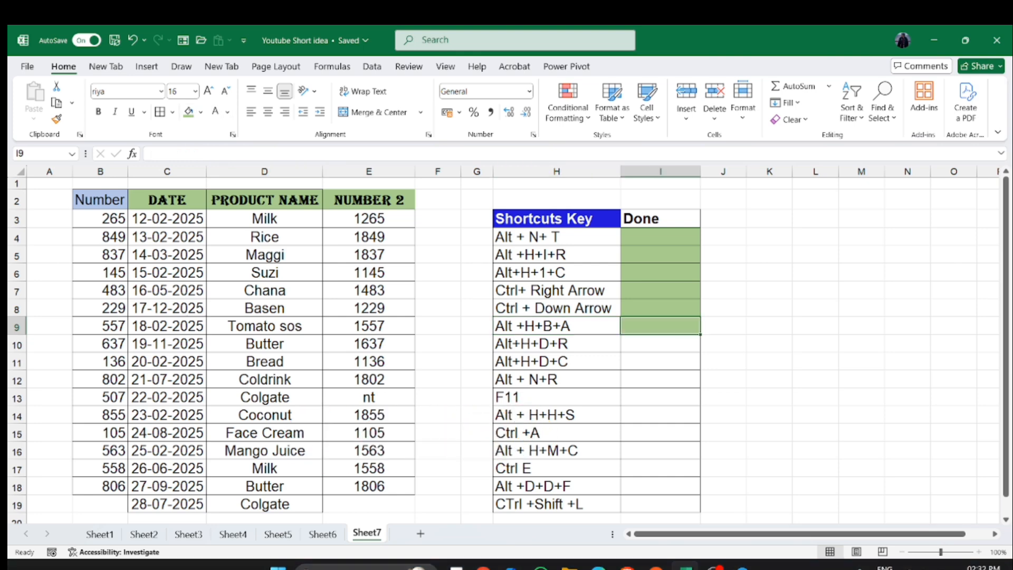
{"action": "key", "text": "XF86MonBrightnessDown"}
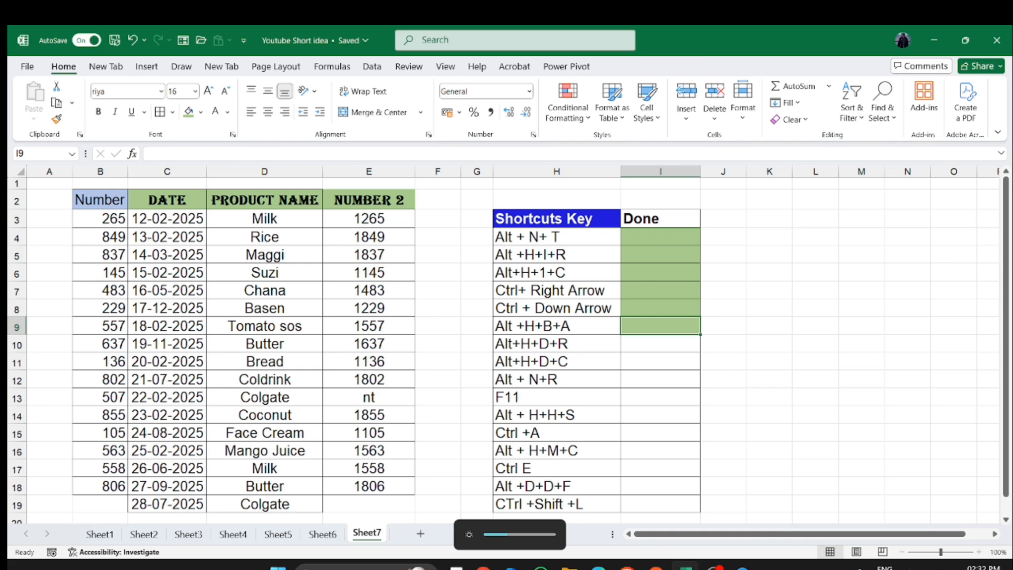
{"action": "left_click", "coordinate": [661, 361]}
{"action": "key", "text": "Up"}
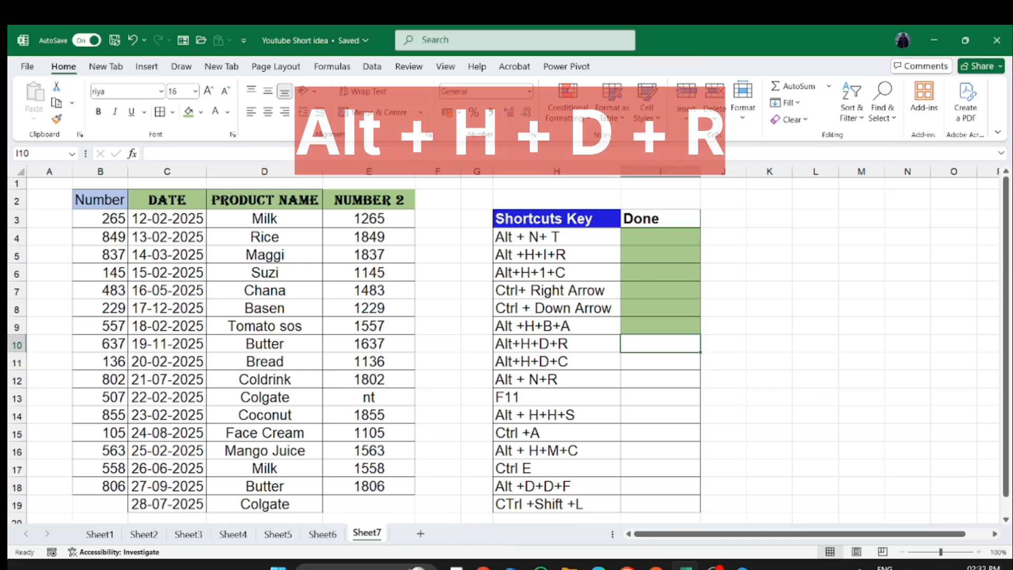
{"action": "key", "text": "shift+Left"}
{"action": "key", "text": "shift+Right"}
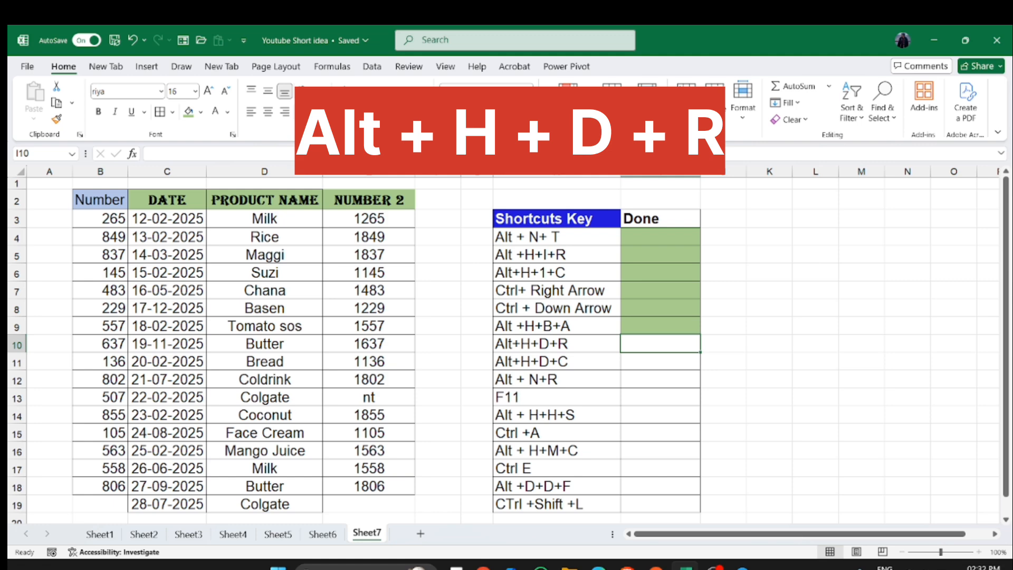
{"action": "left_click", "coordinate": [264, 326]}
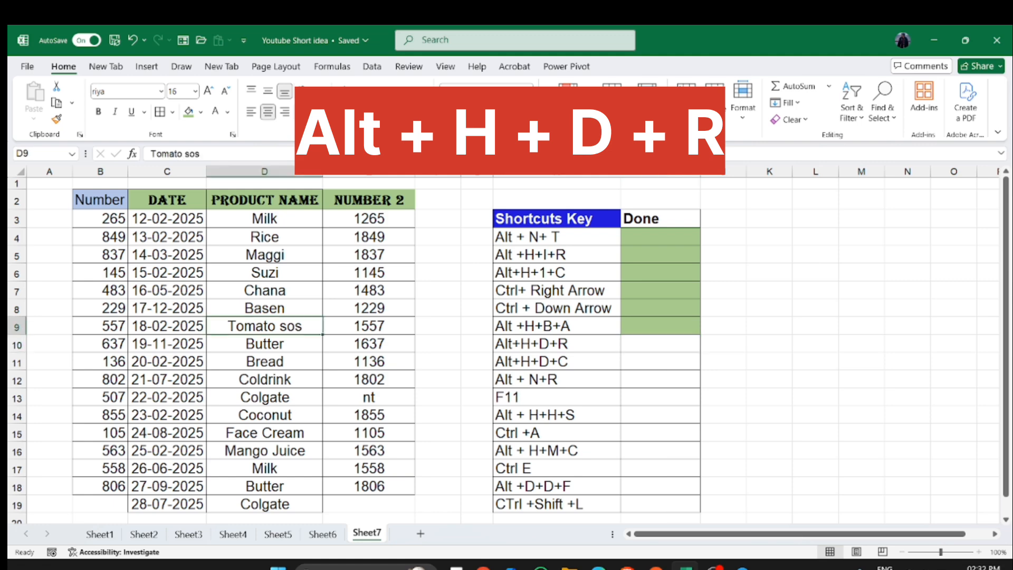
{"action": "left_click", "coordinate": [100, 200]}
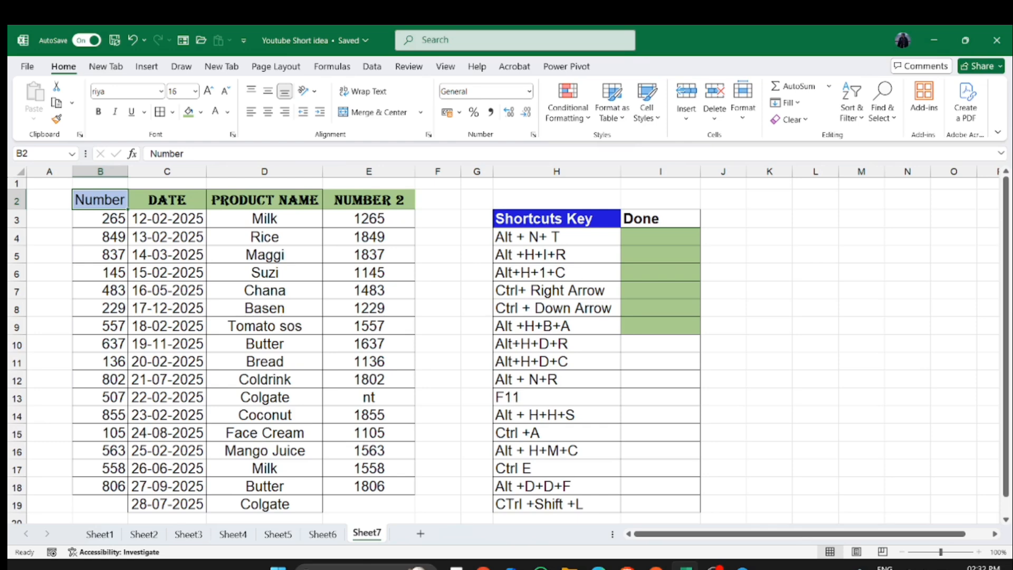
{"action": "left_click", "coordinate": [100, 290]}
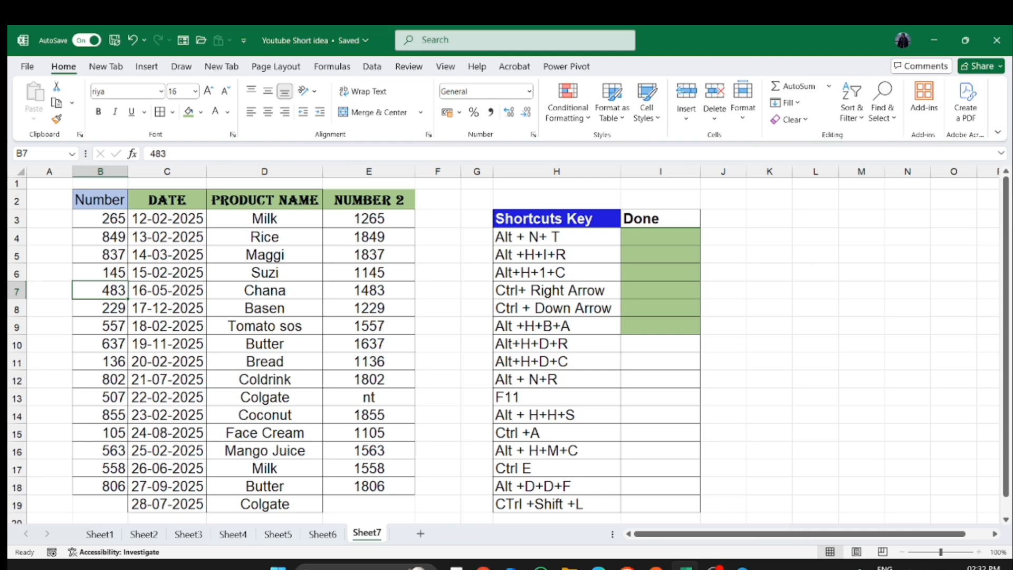
{"action": "left_click", "coordinate": [264, 290]}
{"action": "key", "text": "Left"}
{"action": "key", "text": "Left"}
{"action": "key", "text": "shift+Right"}
{"action": "key", "text": "shift+Right"}
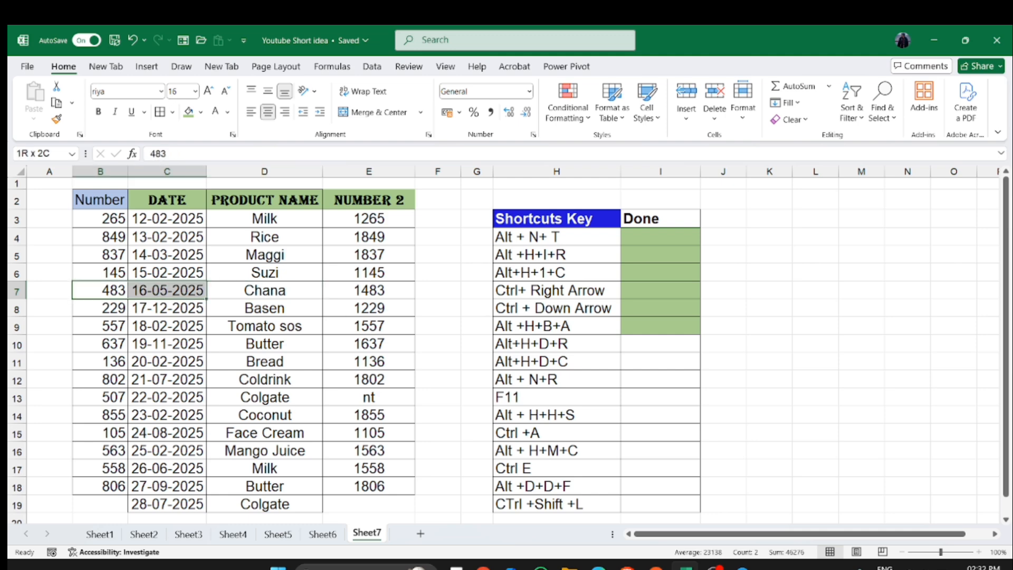
{"action": "right_click", "coordinate": [264, 290]}
{"action": "left_click", "coordinate": [264, 291]}
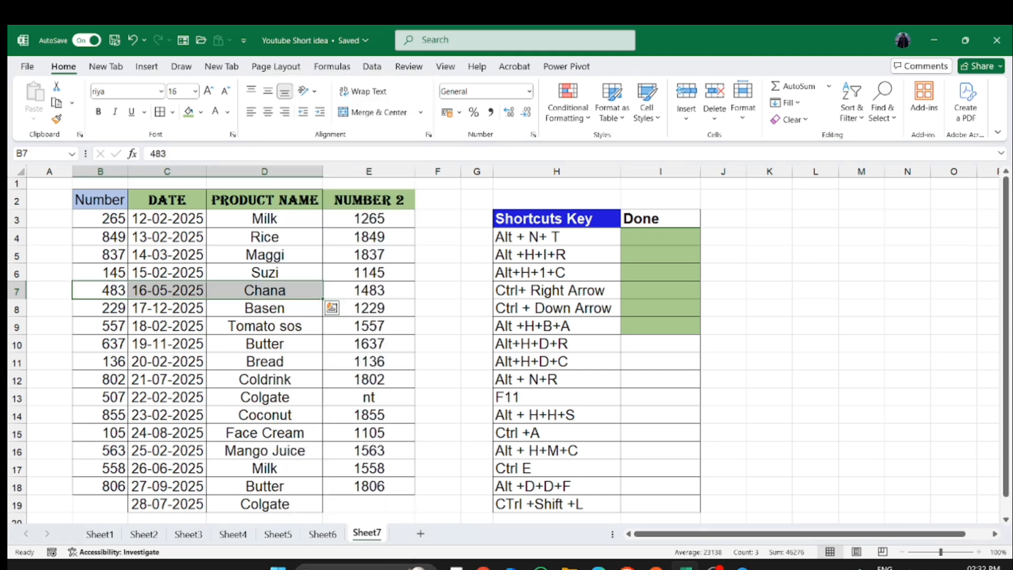
{"action": "left_click", "coordinate": [265, 290]}
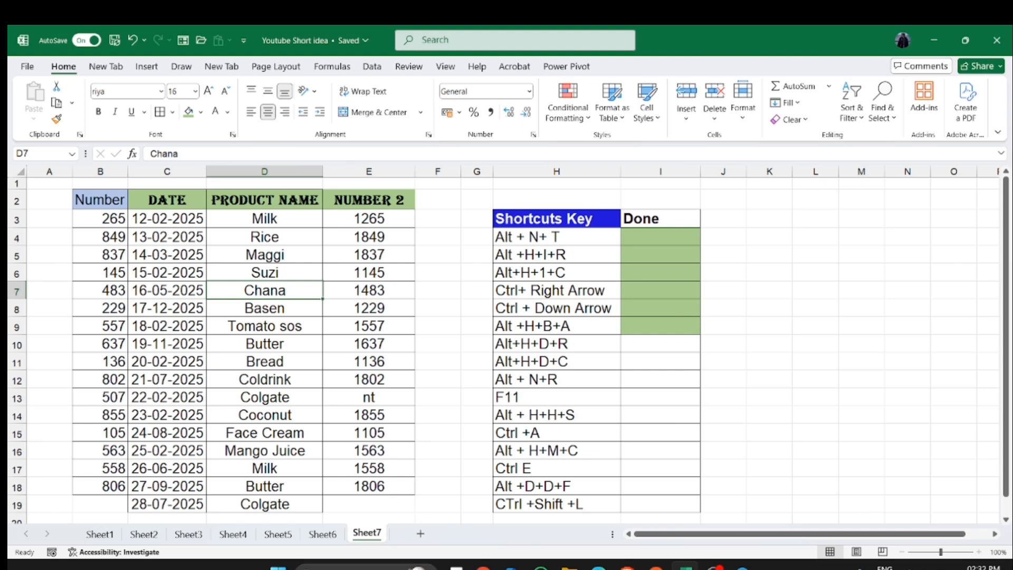
{"action": "key", "text": "alt+e"}
{"action": "key", "text": "Escape"}
- Delete sheet row 7 (Chana) and undo the deletion
{"action": "left_click", "coordinate": [265, 343]}
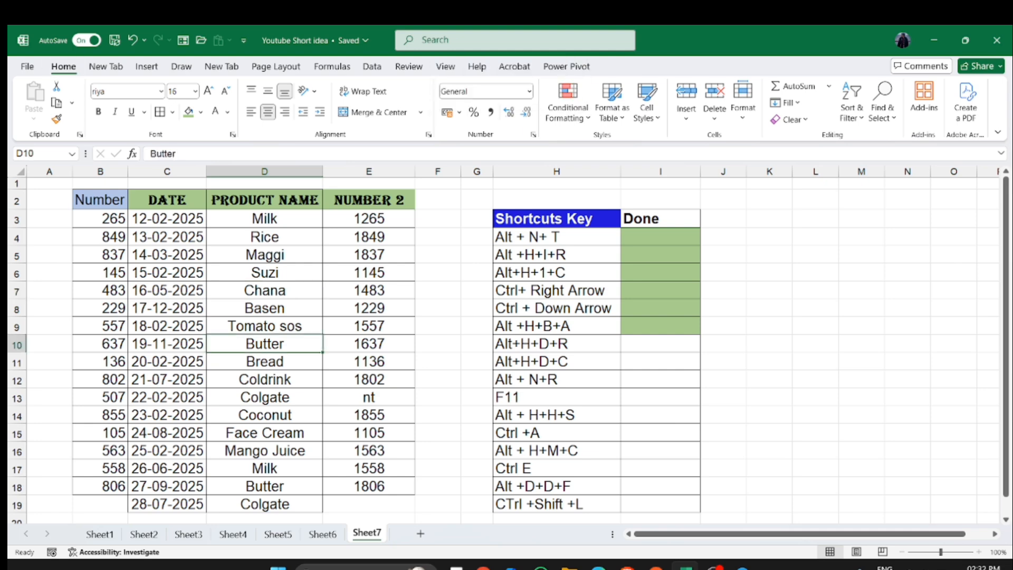
{"action": "left_click", "coordinate": [264, 290]}
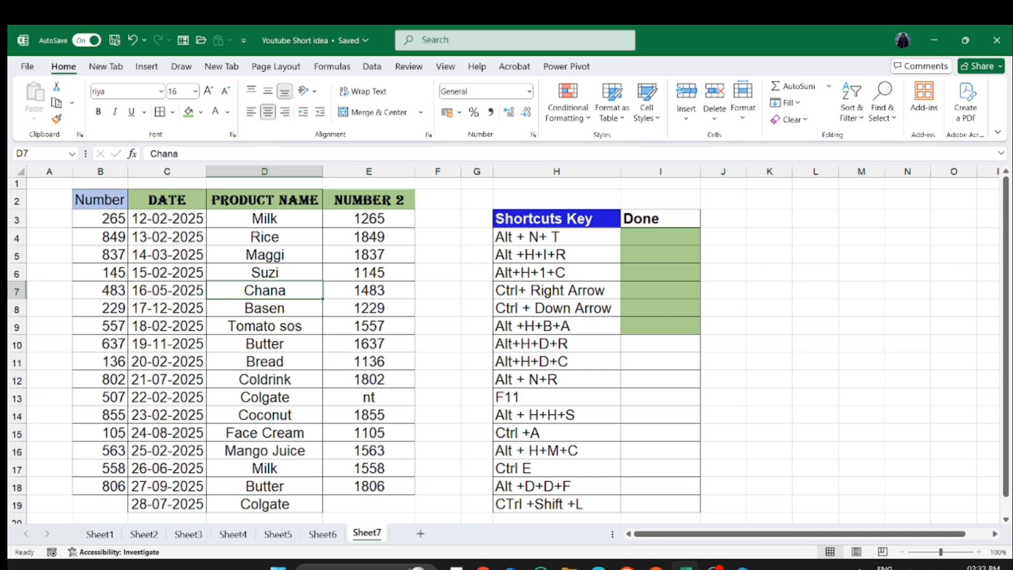
{"action": "key", "text": "alt"}
{"action": "key", "text": "h"}
{"action": "key", "text": "d"}
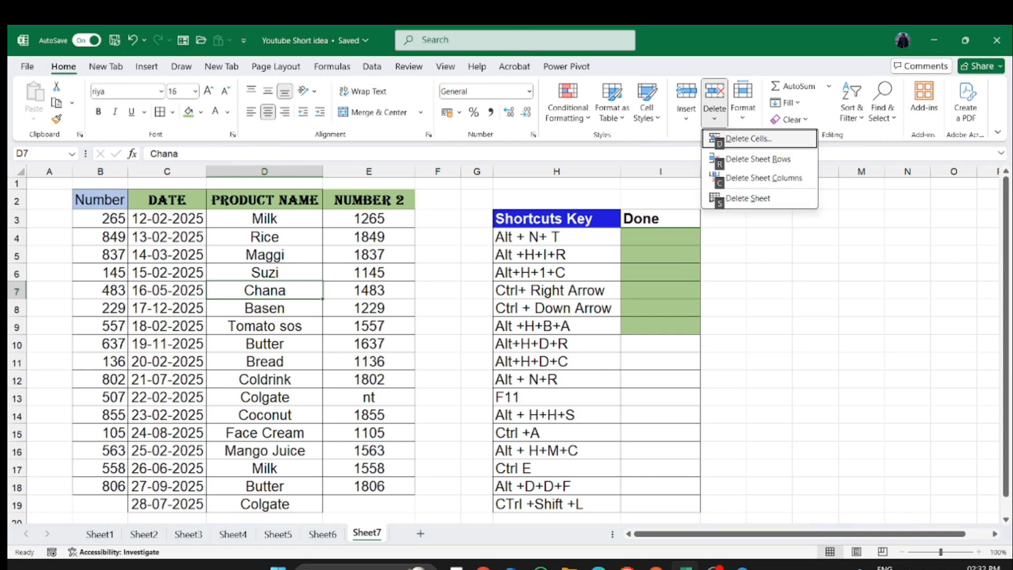
{"action": "key", "text": "r"}
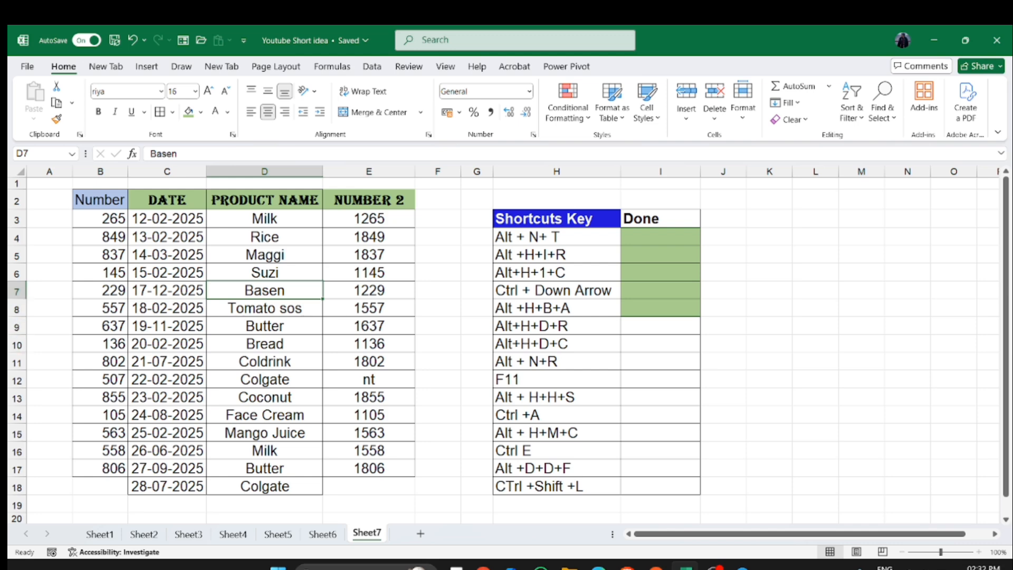
{"action": "key", "text": "ctrl+z"}
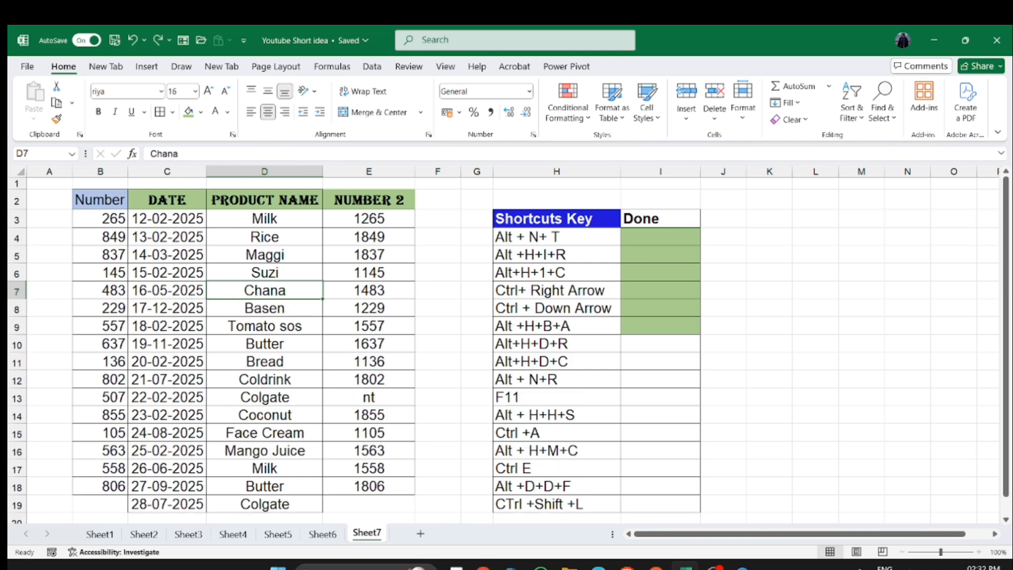
- Fill the Done cell I10 with the green fill colour
{"action": "left_click", "coordinate": [660, 344]}
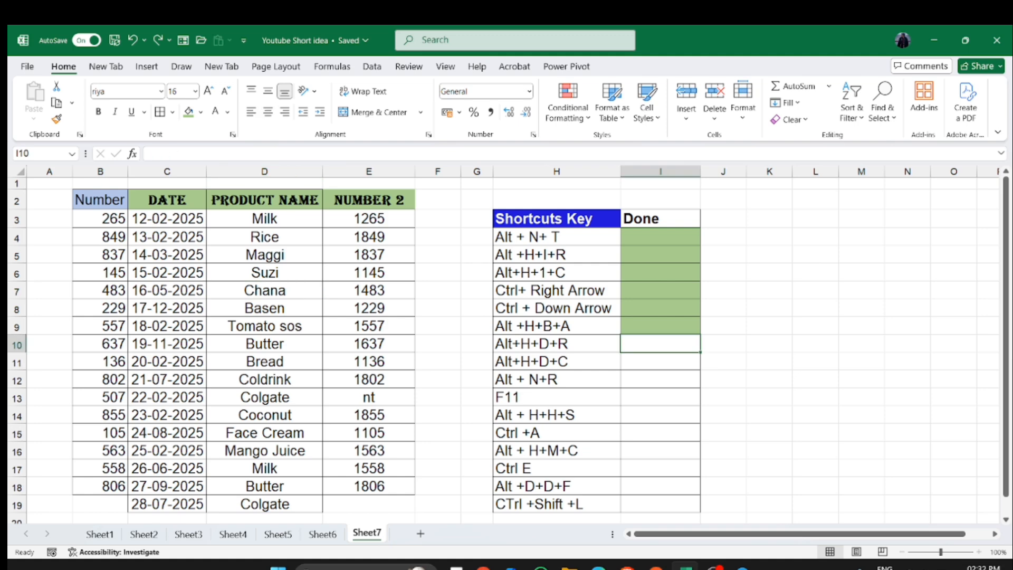
{"action": "left_click", "coordinate": [188, 111]}
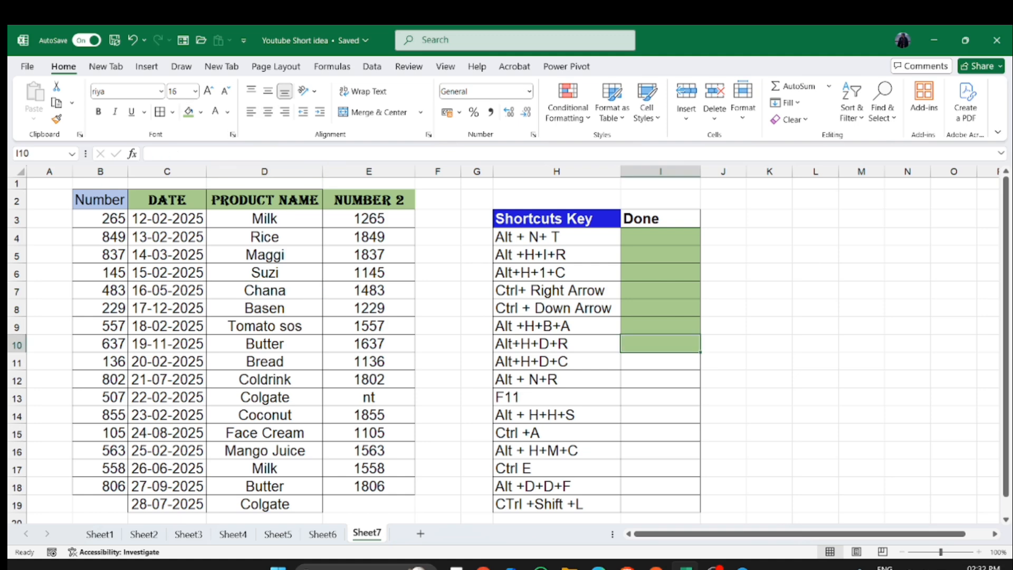
{"action": "left_click", "coordinate": [660, 361]}
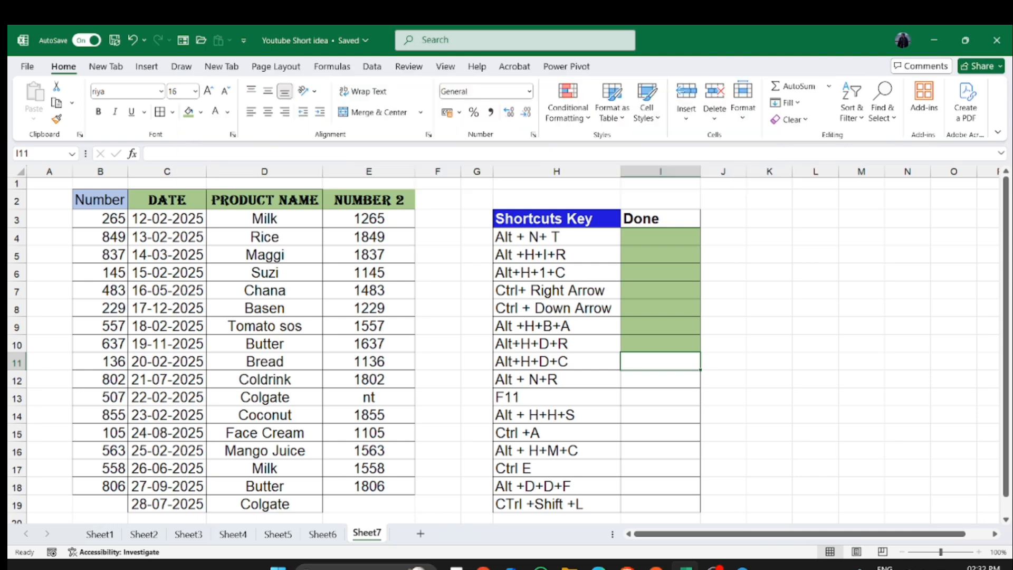
- Delete the Number sheet column B and undo the deletion
{"action": "left_click", "coordinate": [100, 218]}
{"action": "key", "text": "alt+h"}
{"action": "key", "text": "d"}
{"action": "key", "text": "c"}
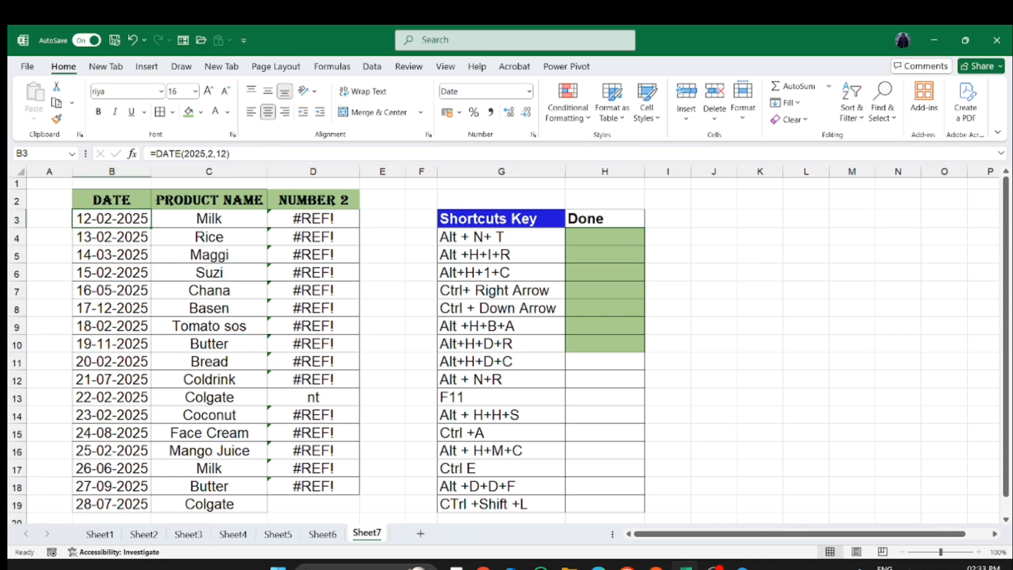
{"action": "key", "text": "ctrl+z"}
{"action": "left_click", "coordinate": [660, 362]}
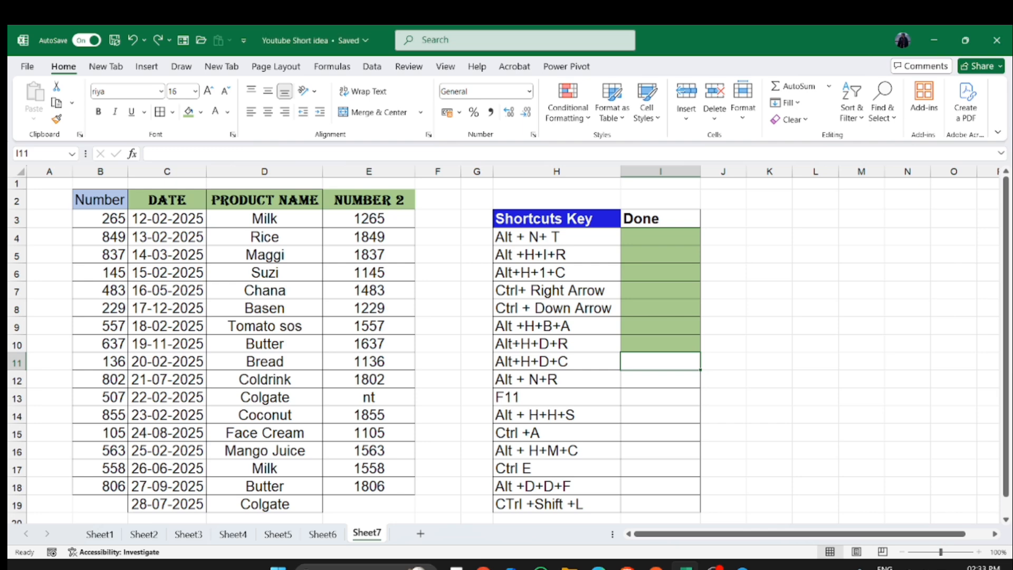
- Fill the Done cell I11 with the green fill colour
{"action": "left_click", "coordinate": [188, 111]}
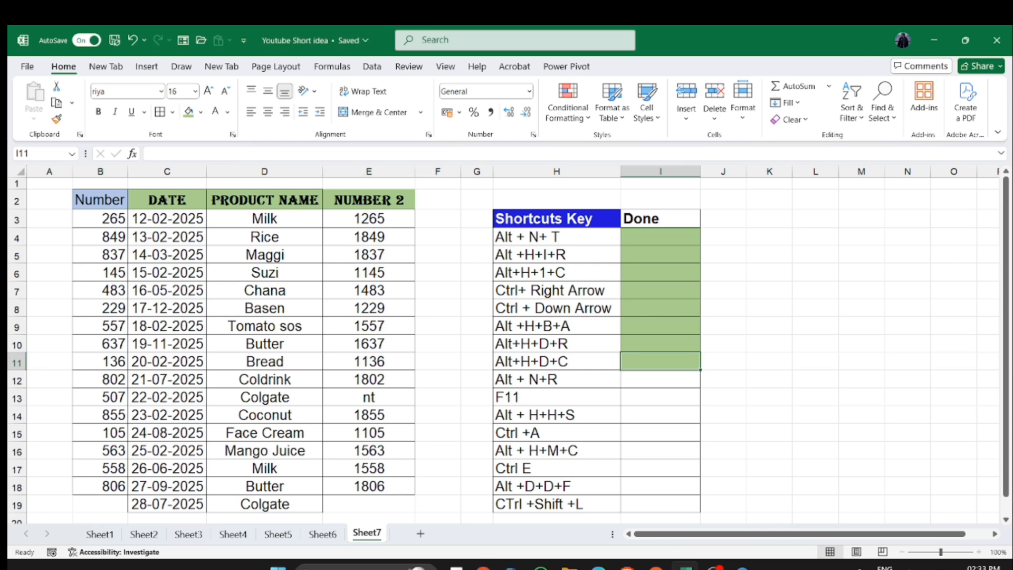
{"action": "left_click", "coordinate": [660, 380]}
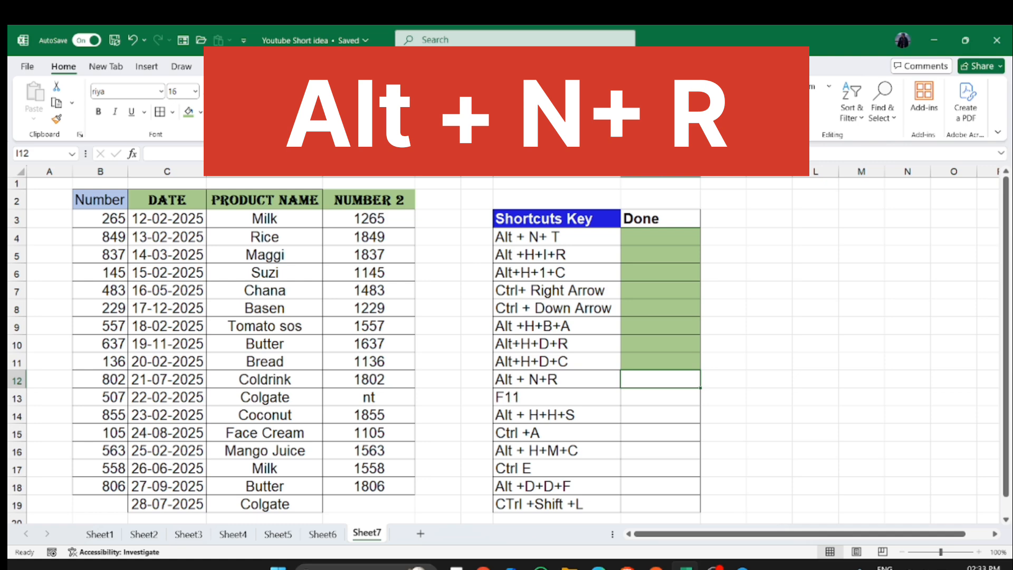
- Select the data range B2:E19 and insert a pie chart from it, browsing the recommended and all-chart options first
{"action": "left_click_drag", "start_coordinate": [100, 200], "coordinate": [369, 504]}
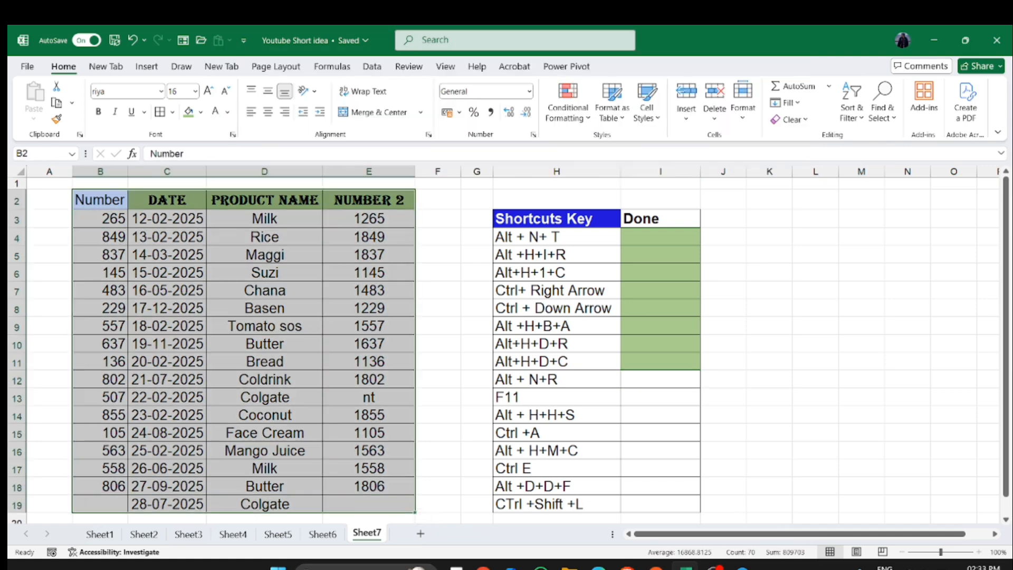
{"action": "key", "text": "alt"}
{"action": "key", "text": "n"}
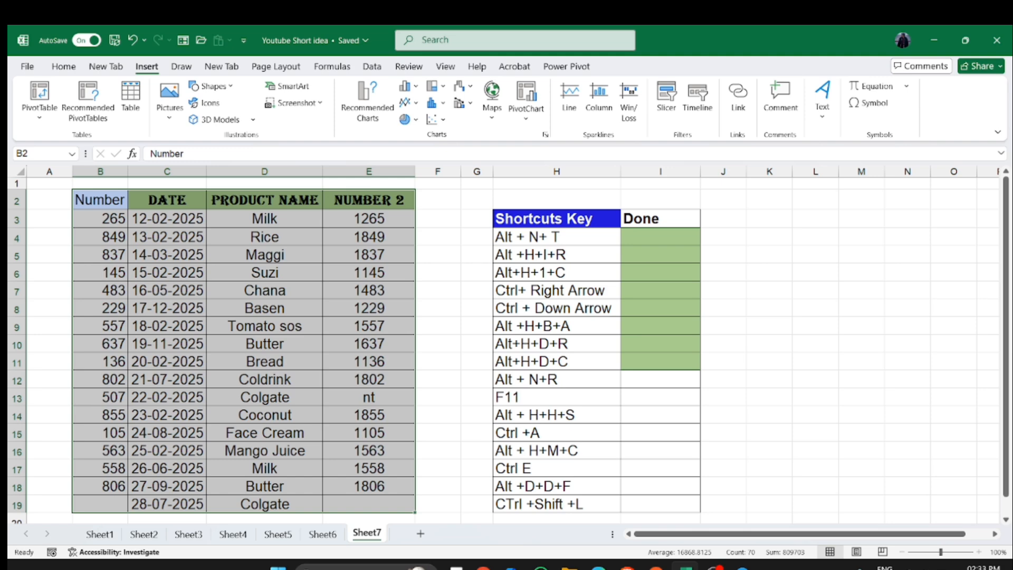
{"action": "key", "text": "r"}
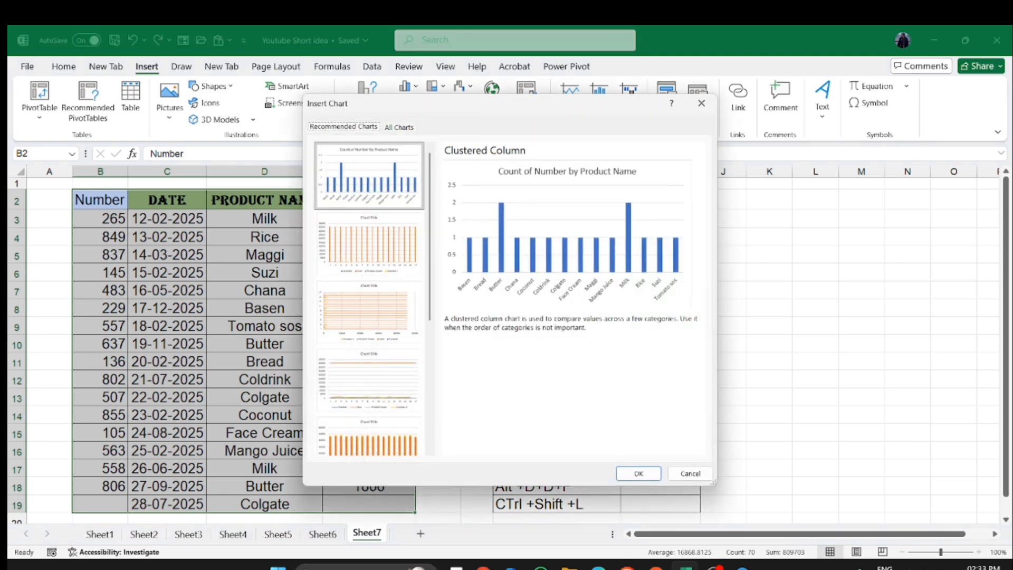
{"action": "left_click", "coordinate": [369, 312]}
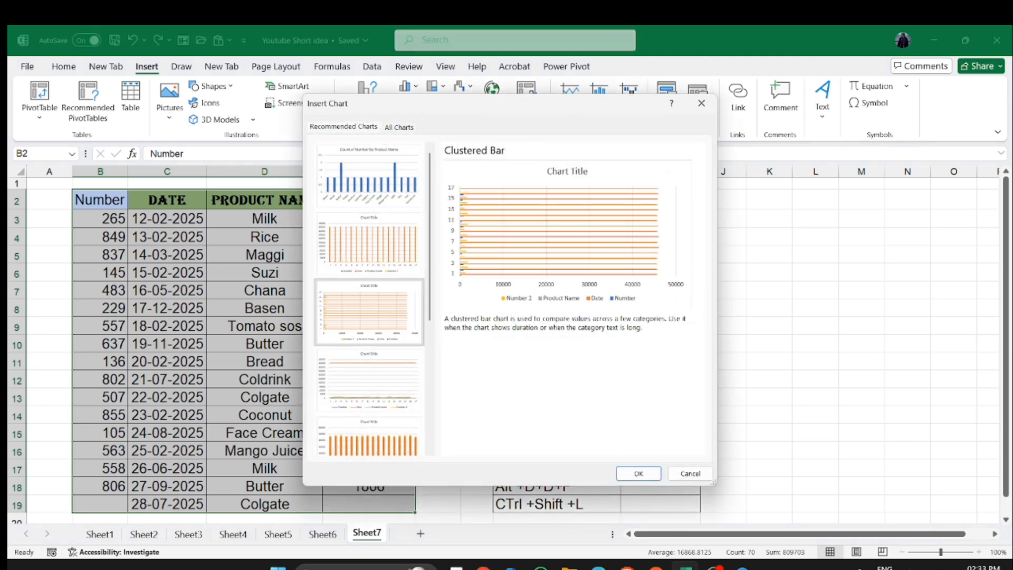
{"action": "left_click", "coordinate": [399, 127]}
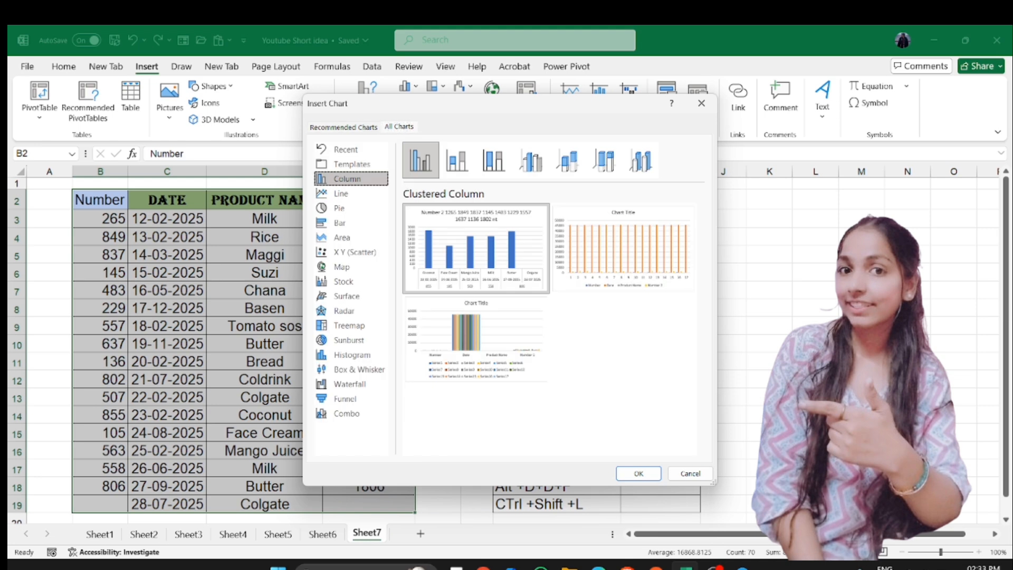
{"action": "left_click", "coordinate": [531, 160]}
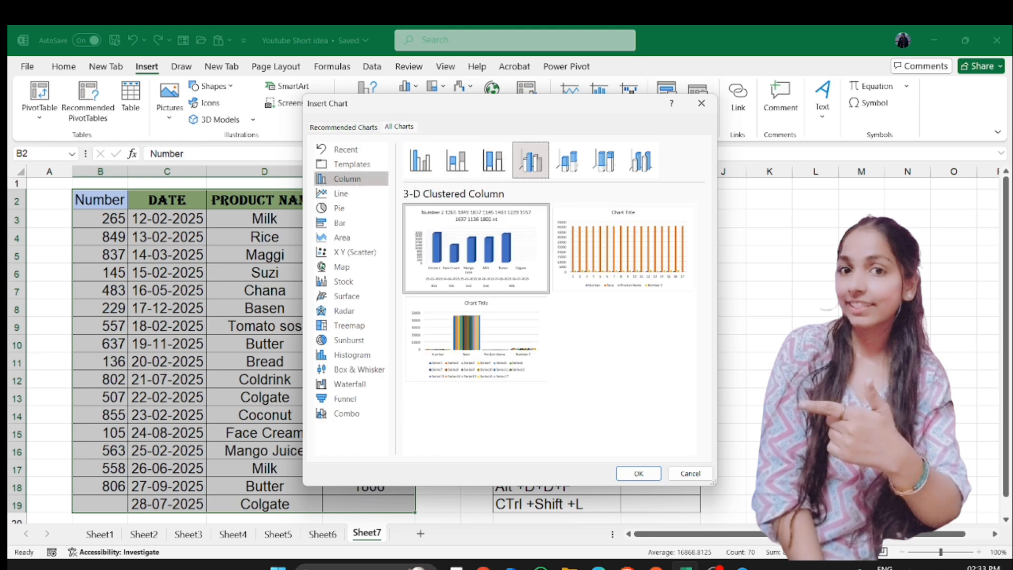
{"action": "left_click", "coordinate": [339, 209]}
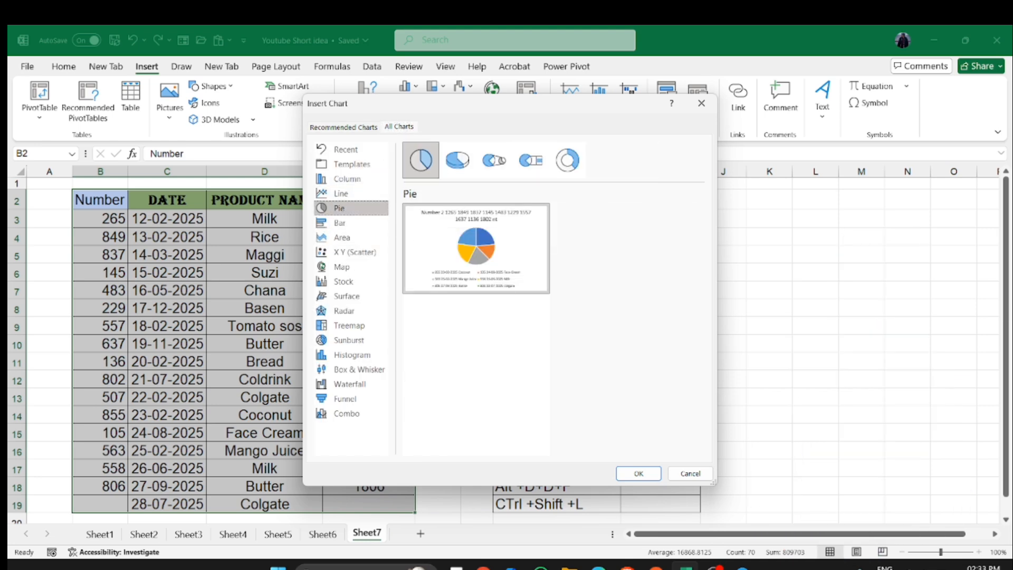
{"action": "mouse_move", "coordinate": [476, 248]}
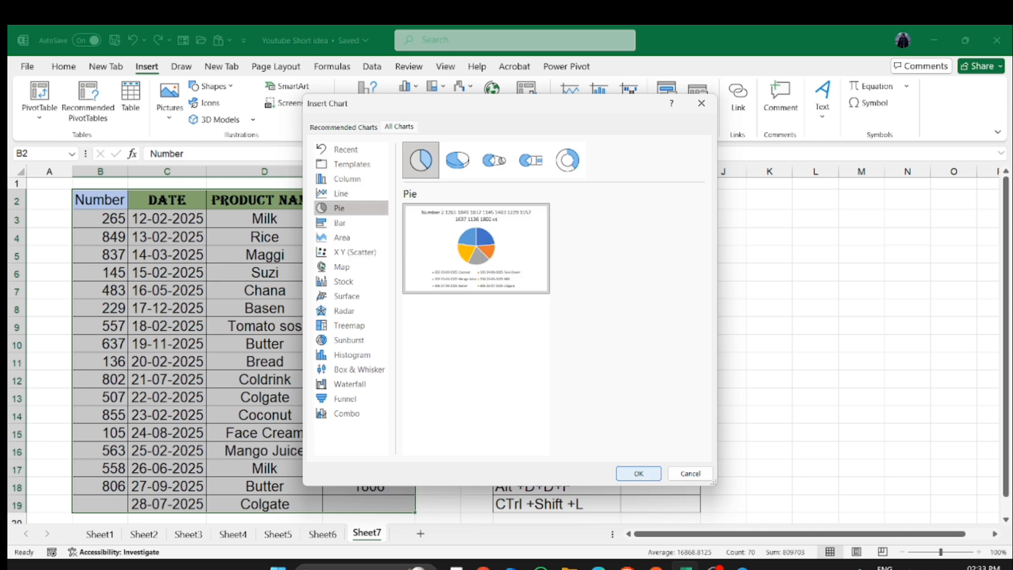
{"action": "left_click", "coordinate": [639, 473]}
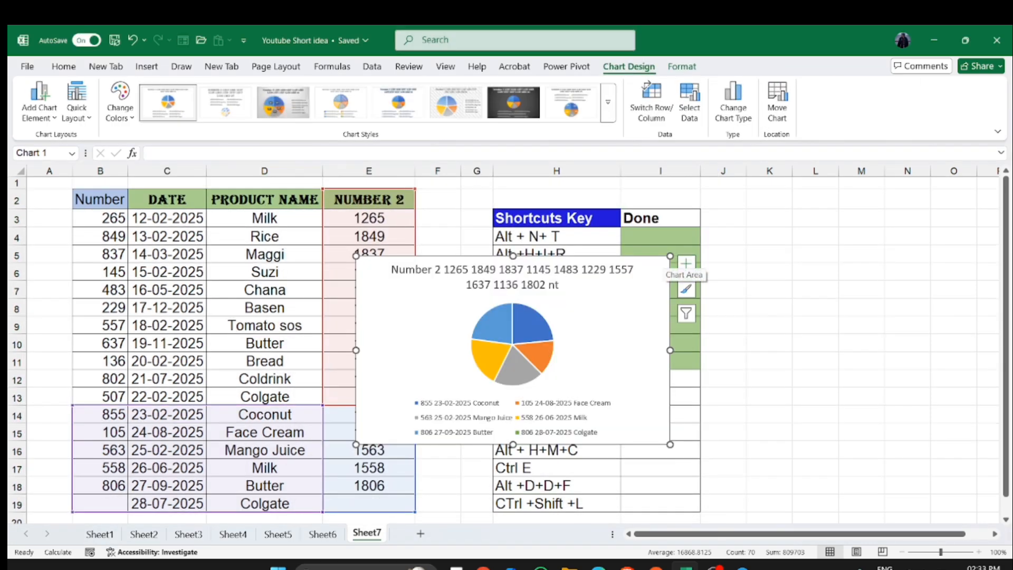
- Resize the pie chart smaller and move it to the right of the shortcuts table
{"action": "left_click_drag", "start_coordinate": [661, 263], "coordinate": [618, 290]}
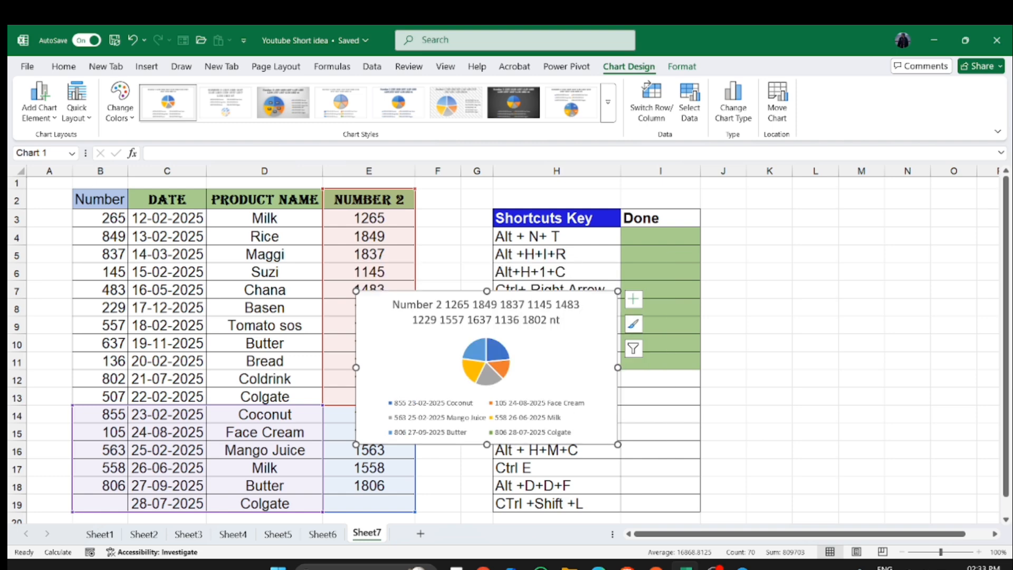
{"action": "left_click_drag", "start_coordinate": [560, 354], "coordinate": [935, 333]}
{"action": "left_click", "coordinate": [557, 379]}
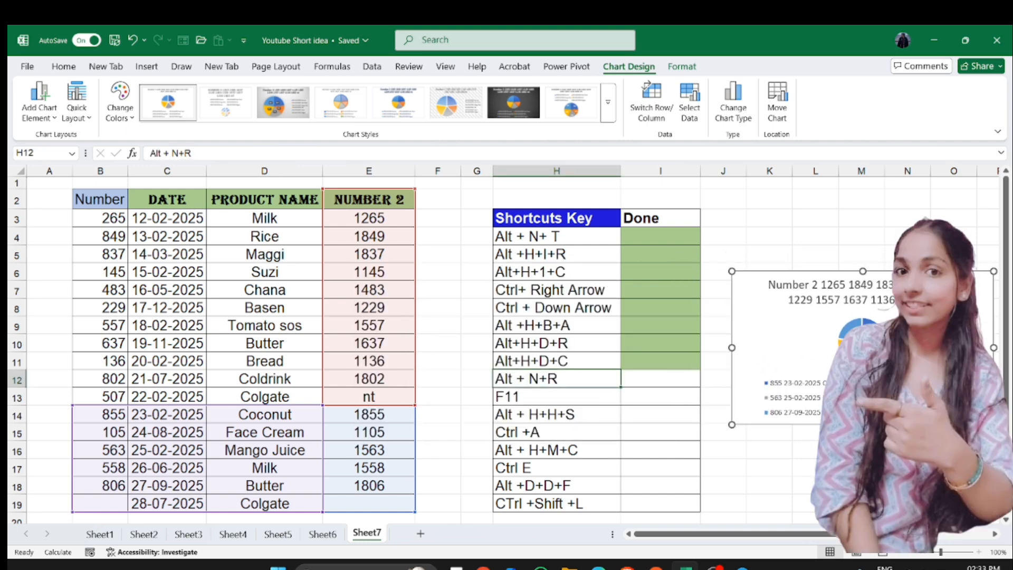
- Fill the Done cell I12 with the green fill colour
{"action": "left_click", "coordinate": [660, 379]}
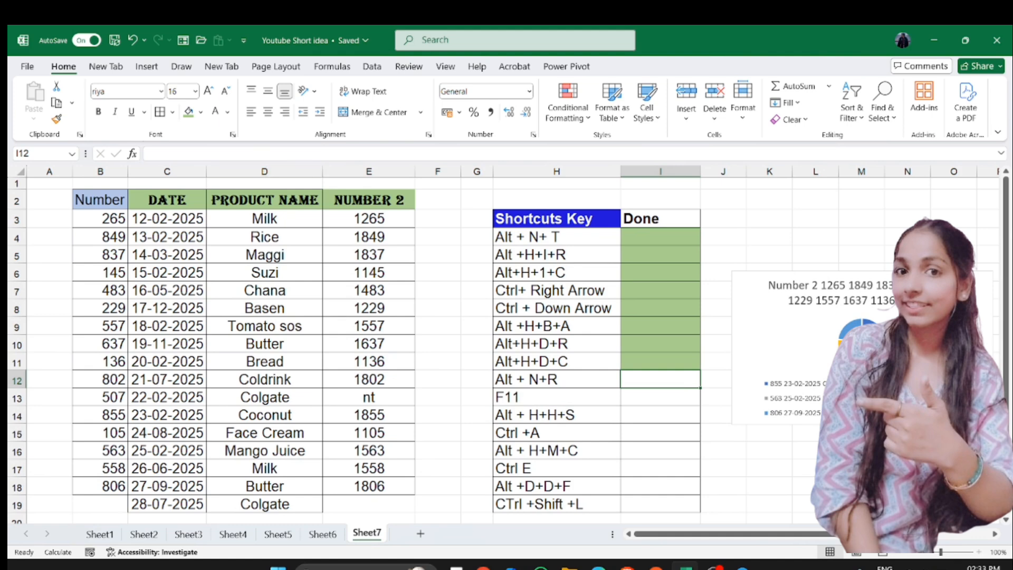
{"action": "left_click", "coordinate": [188, 111]}
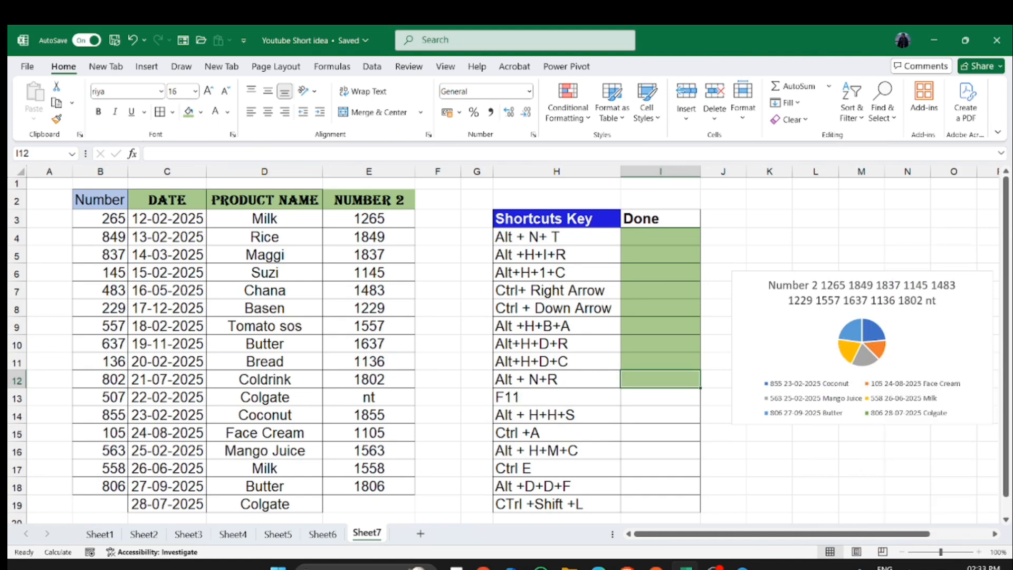
{"action": "left_click", "coordinate": [660, 397]}
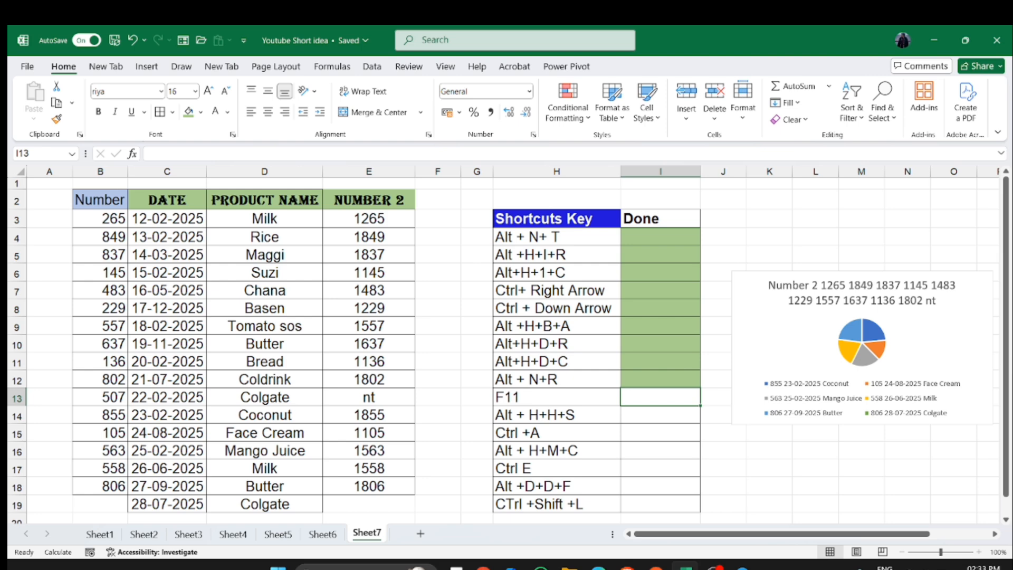
- Create two separate chart sheets from the data table, returning to Sheet7 after each
{"action": "key", "text": "Home"}
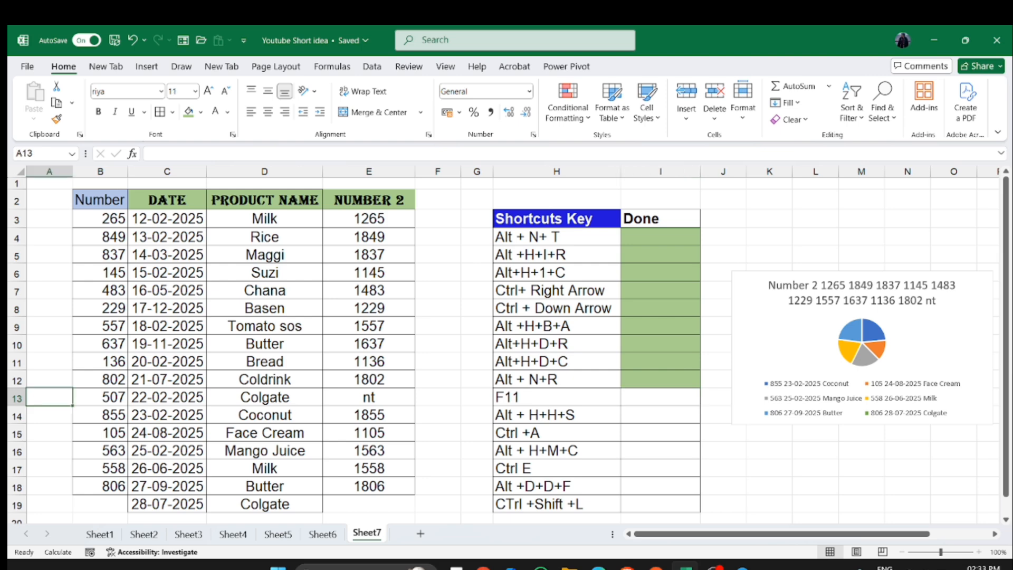
{"action": "key", "text": "F11"}
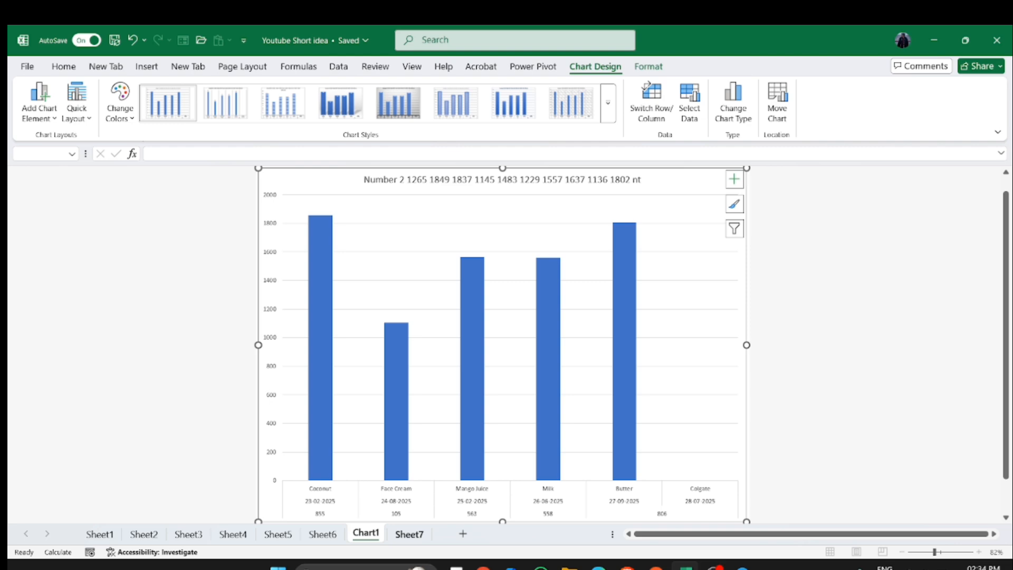
{"action": "key", "text": "ctrl+Page_Down"}
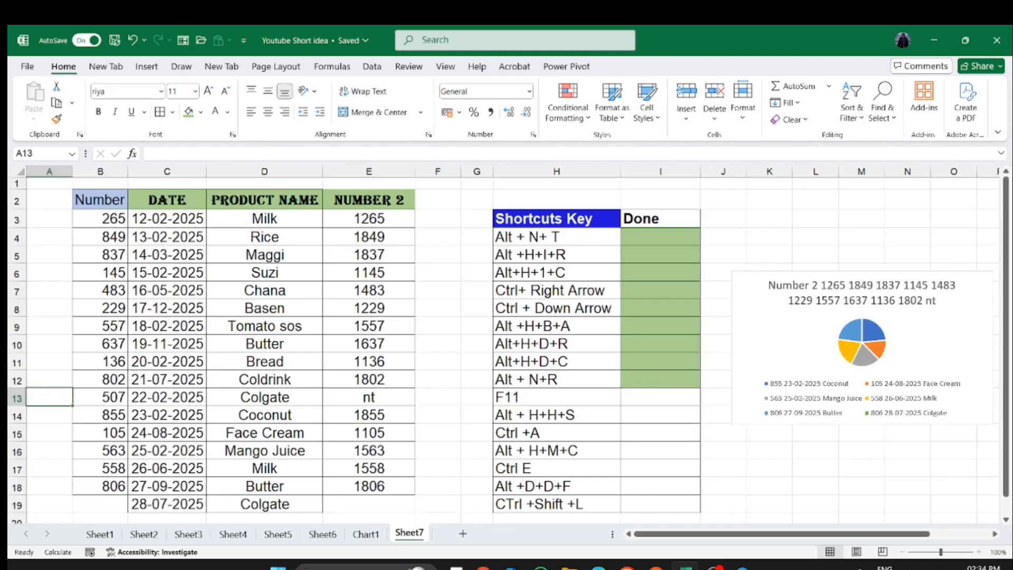
{"action": "key", "text": "F11"}
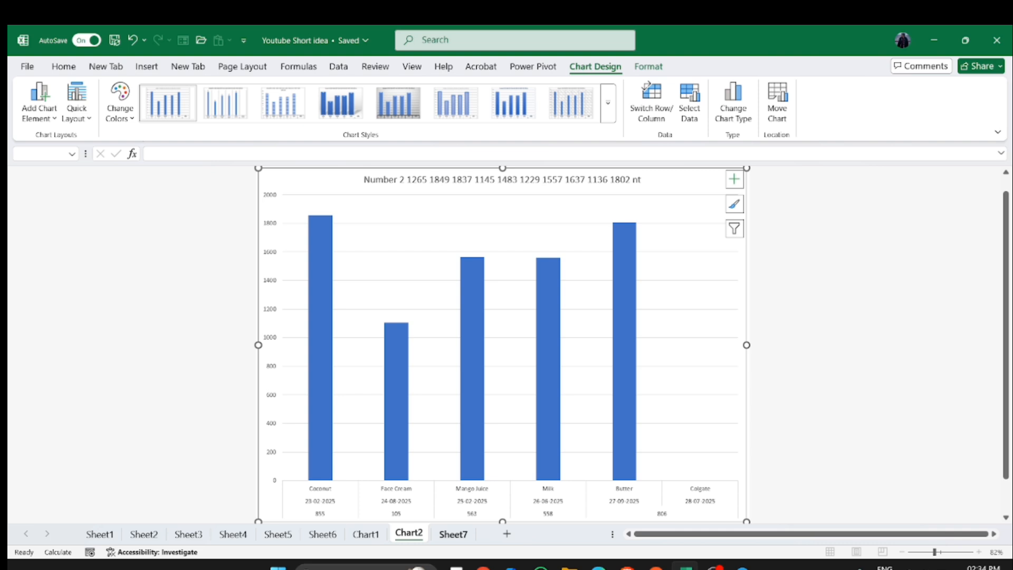
{"action": "key", "text": "ctrl+Page_Down"}
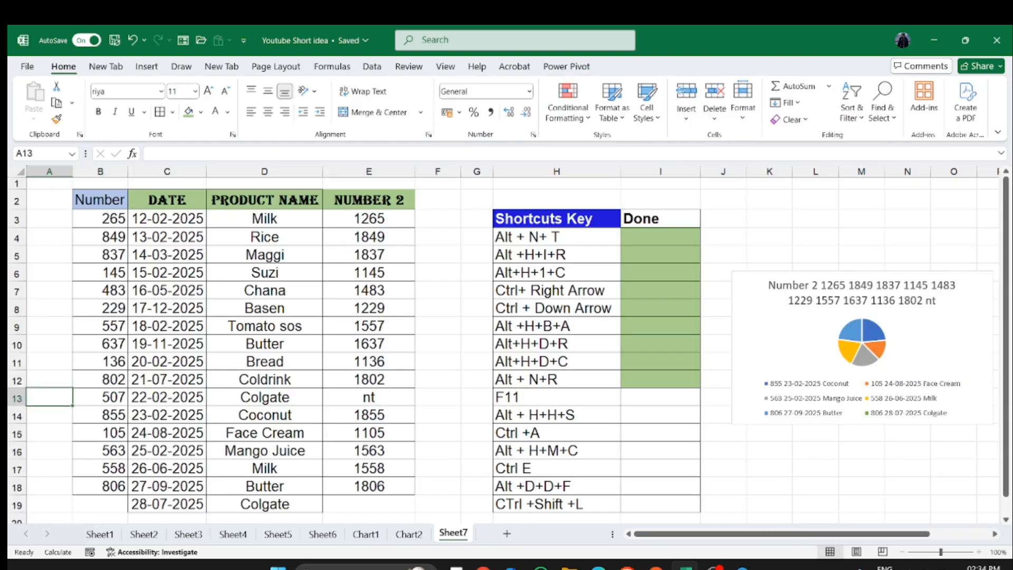
- Add a new blank worksheet and switch back to Sheet7
{"action": "left_click", "coordinate": [557, 414]}
{"action": "left_click", "coordinate": [557, 397]}
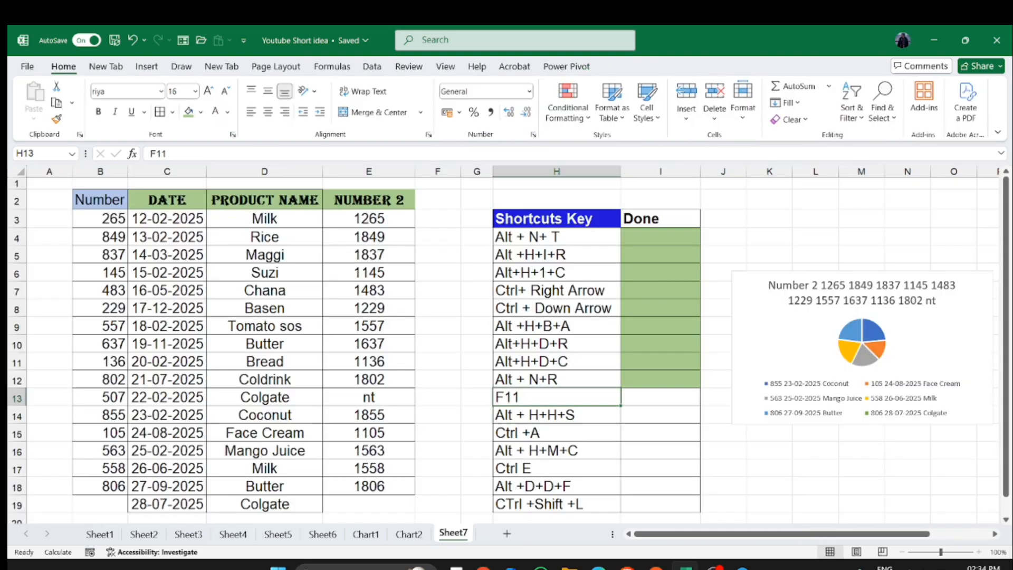
{"action": "left_click", "coordinate": [661, 397]}
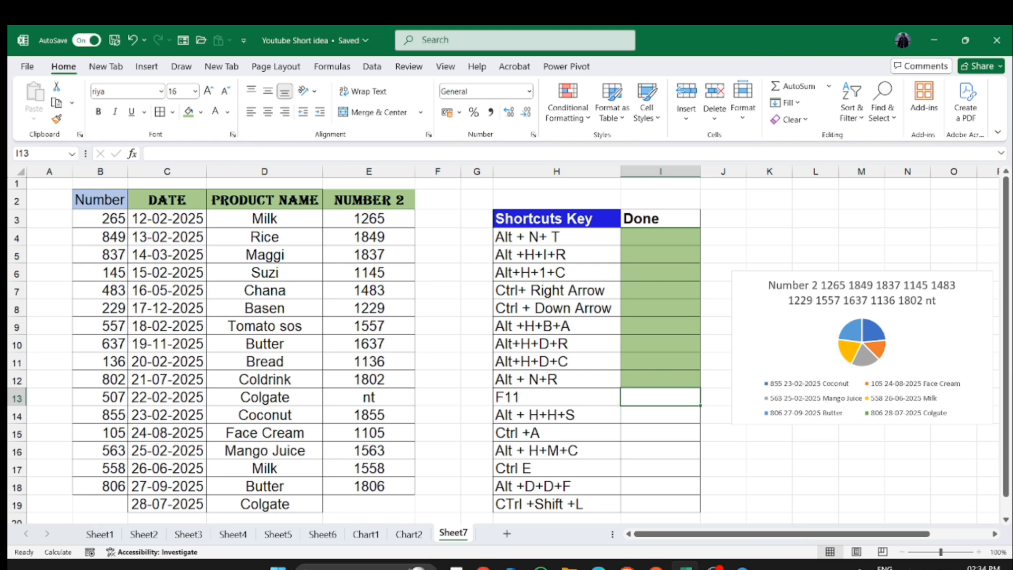
{"action": "left_click", "coordinate": [507, 534]}
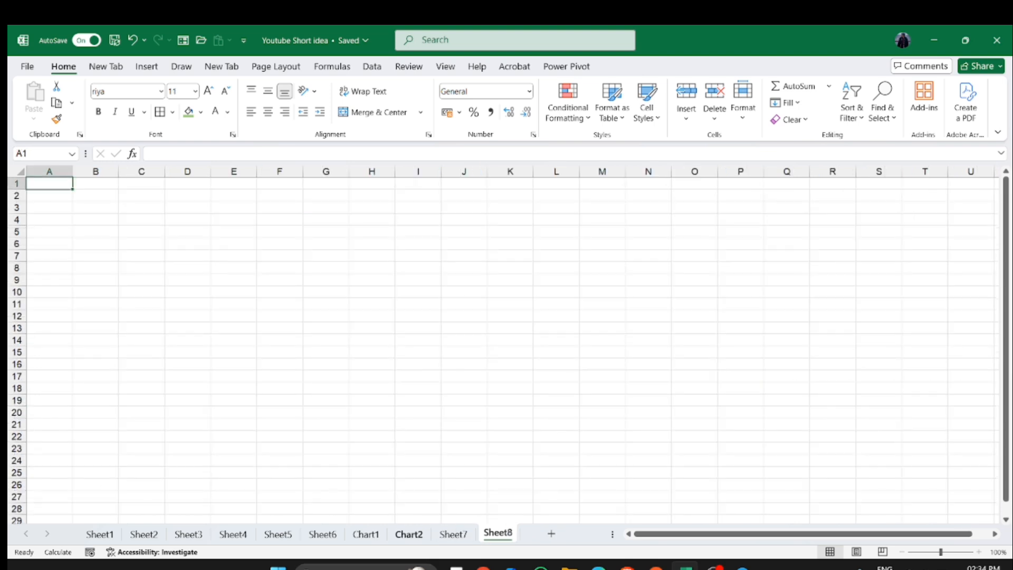
{"action": "key", "text": "ctrl+Page_Up"}
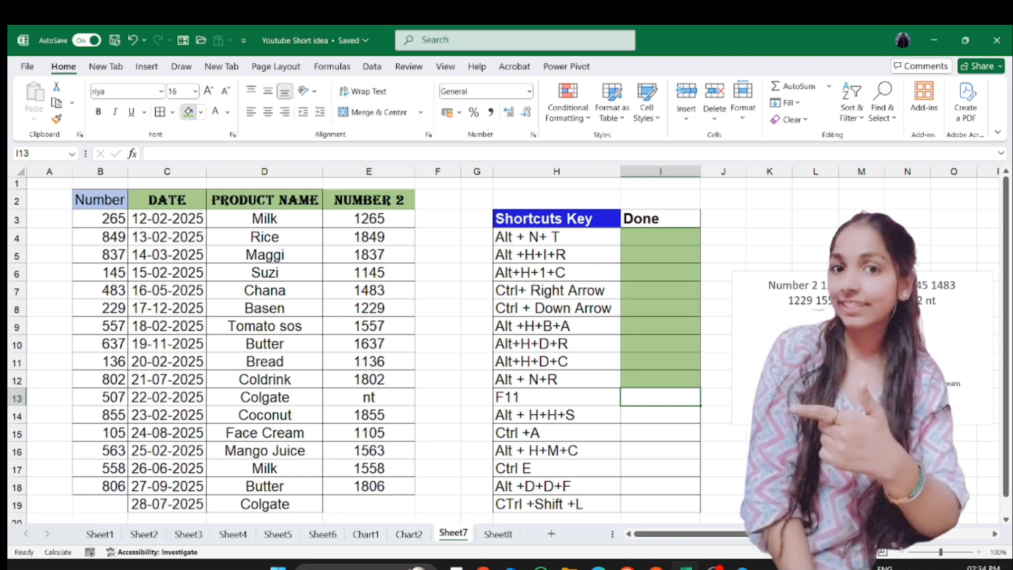
- Fill the Done cell I13 with the green fill colour
{"action": "left_click", "coordinate": [188, 112]}
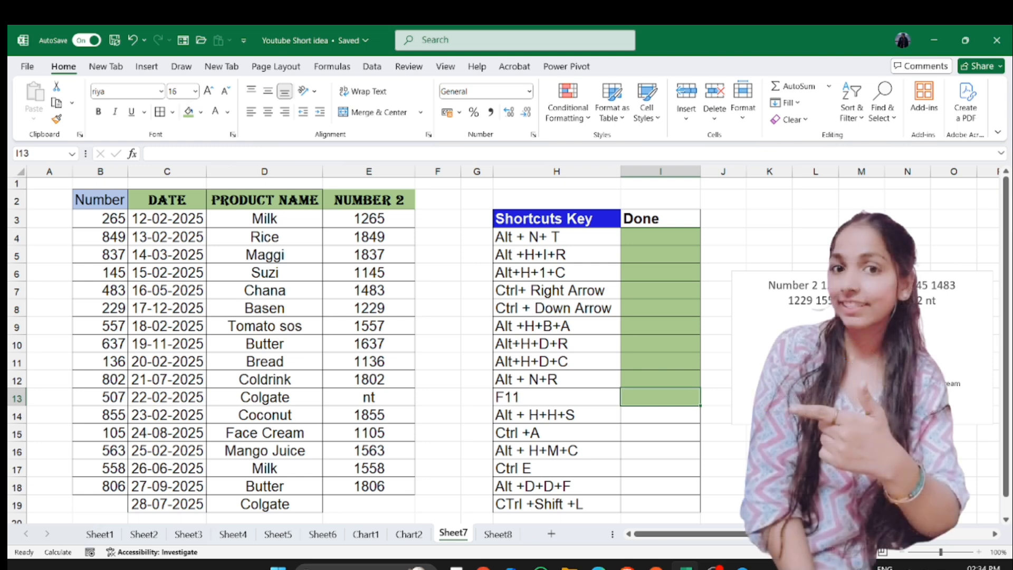
{"action": "left_click", "coordinate": [660, 414]}
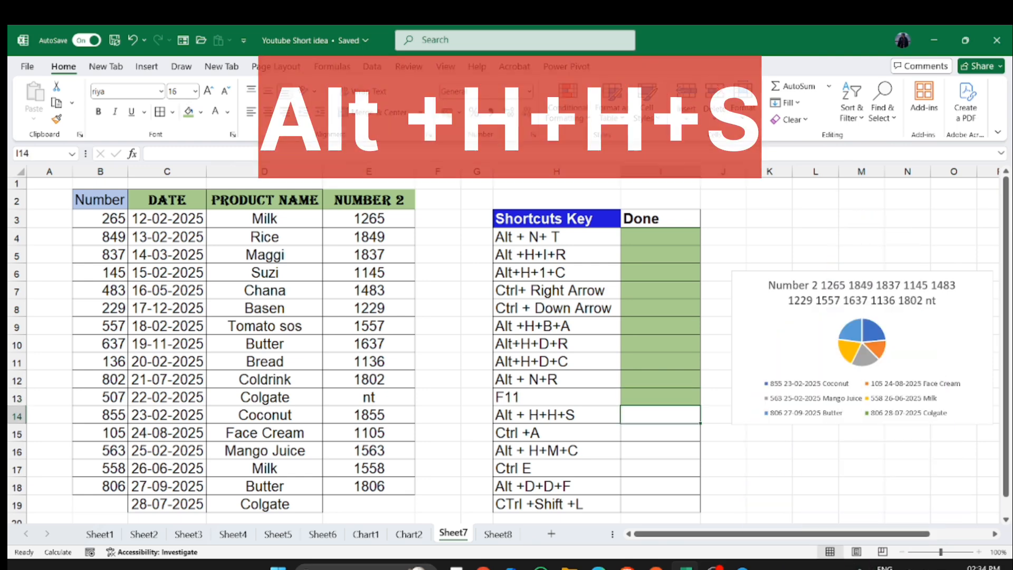
{"action": "left_click", "coordinate": [369, 503]}
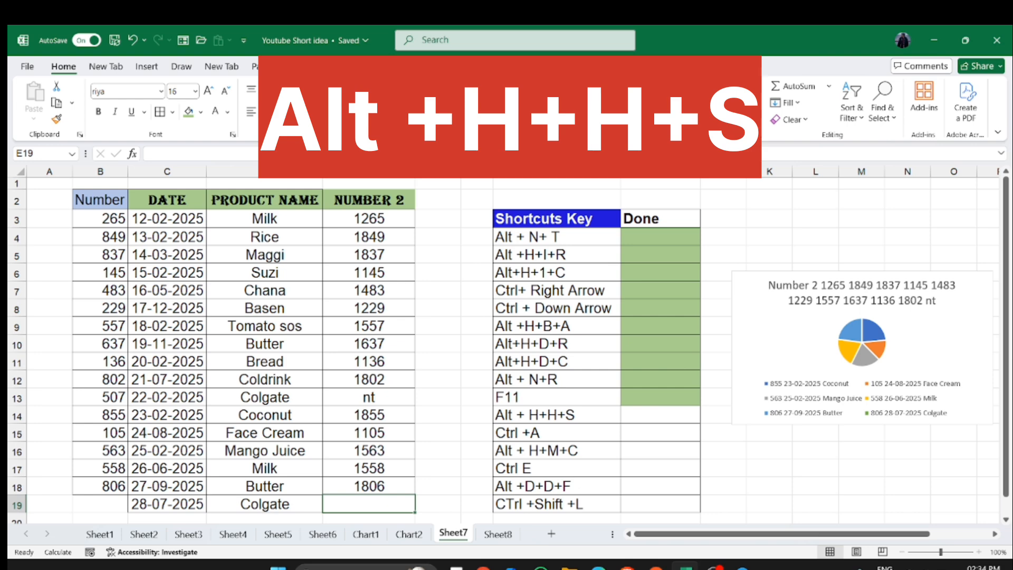
- Fill the product cell D9 (Tomato sos) with yellow
{"action": "left_click", "coordinate": [264, 362]}
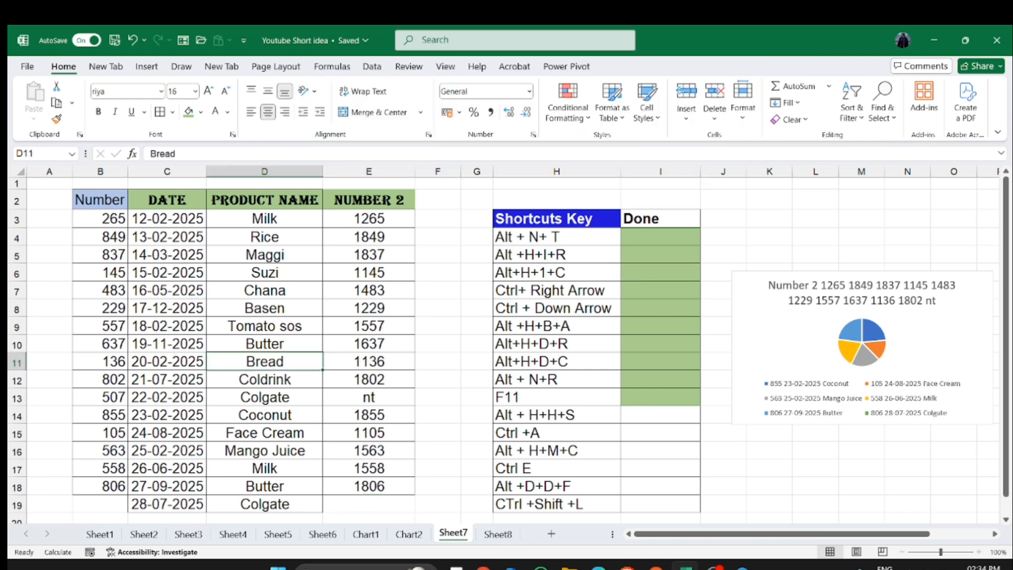
{"action": "left_click", "coordinate": [265, 326]}
{"action": "key", "text": "alt"}
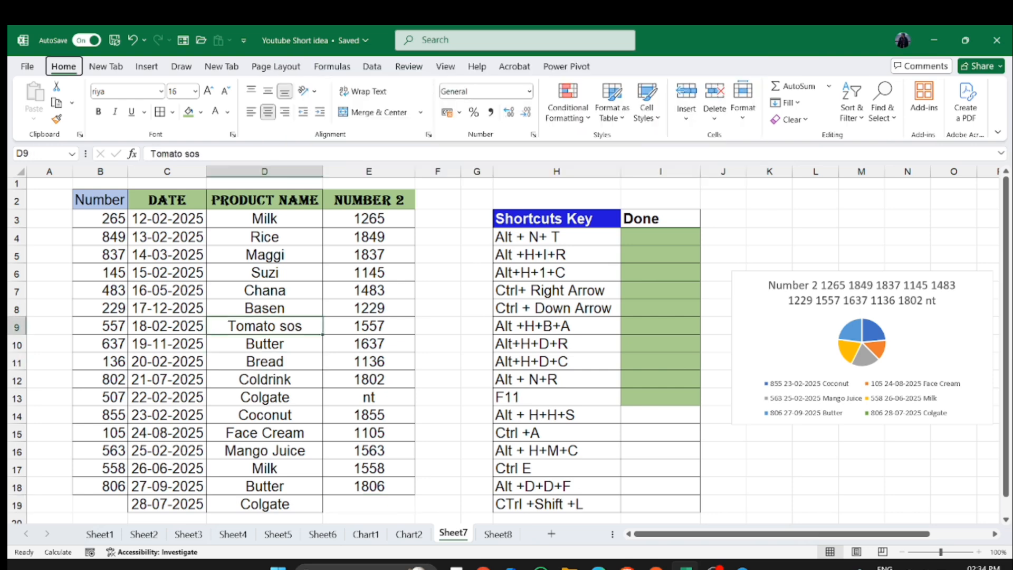
{"action": "key", "text": "h"}
{"action": "key", "text": "h"}
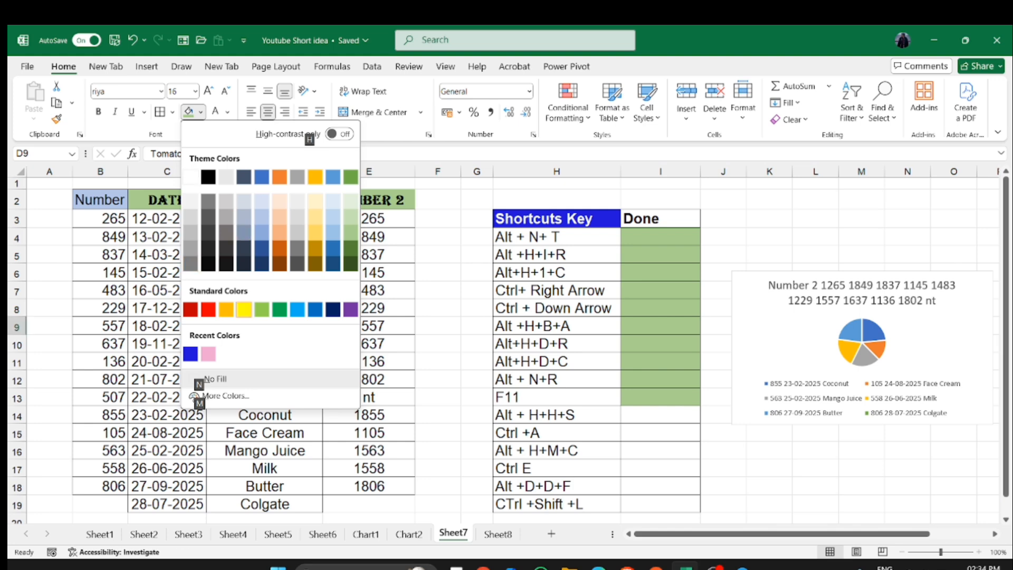
{"action": "left_click", "coordinate": [244, 310]}
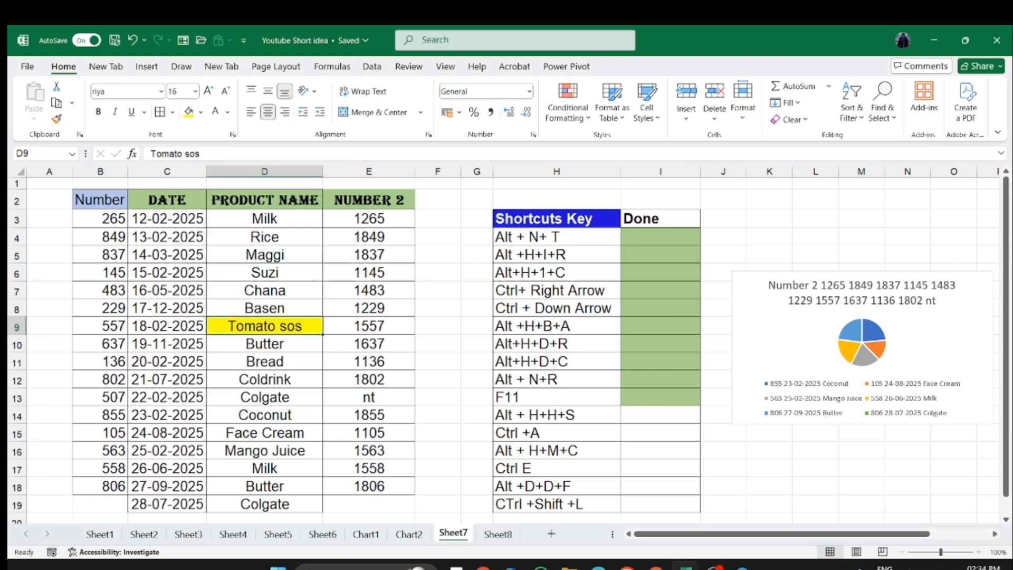
- Fill the product cell D16 (Mango Juice) with green
{"action": "left_click", "coordinate": [265, 450]}
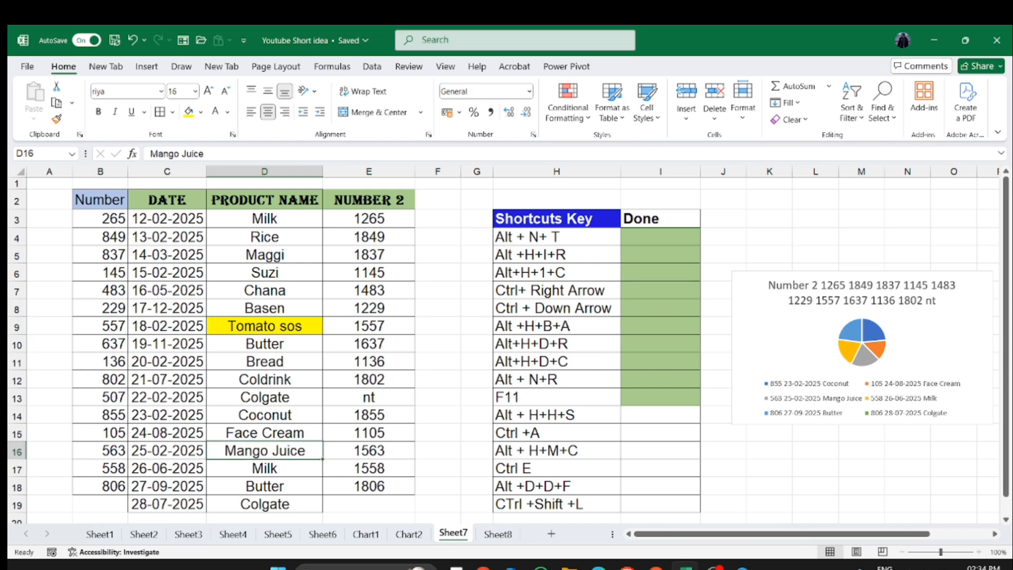
{"action": "key", "text": "alt+h"}
{"action": "key", "text": "h"}
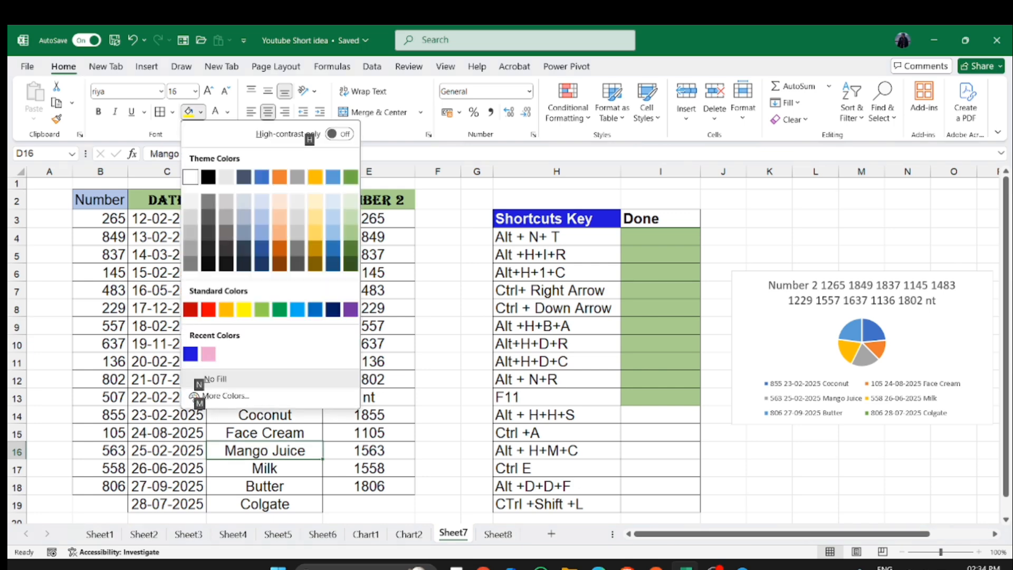
{"action": "left_click", "coordinate": [262, 310]}
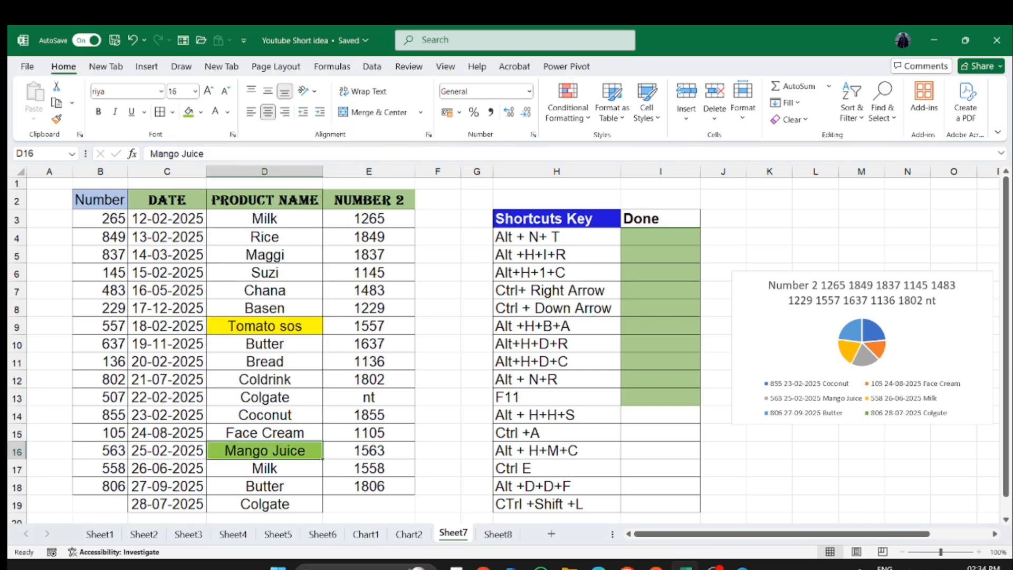
- Undo the green fill on the Mango Juice cell D16
{"action": "key", "text": "ctrl+z"}
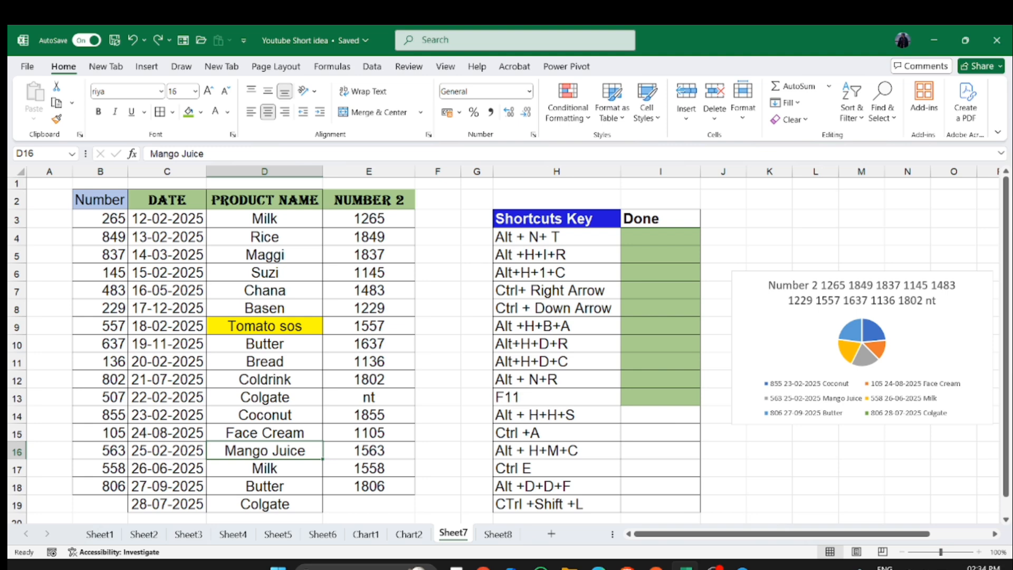
- Fill the Done cell I14 with the green fill colour
{"action": "left_click", "coordinate": [660, 415]}
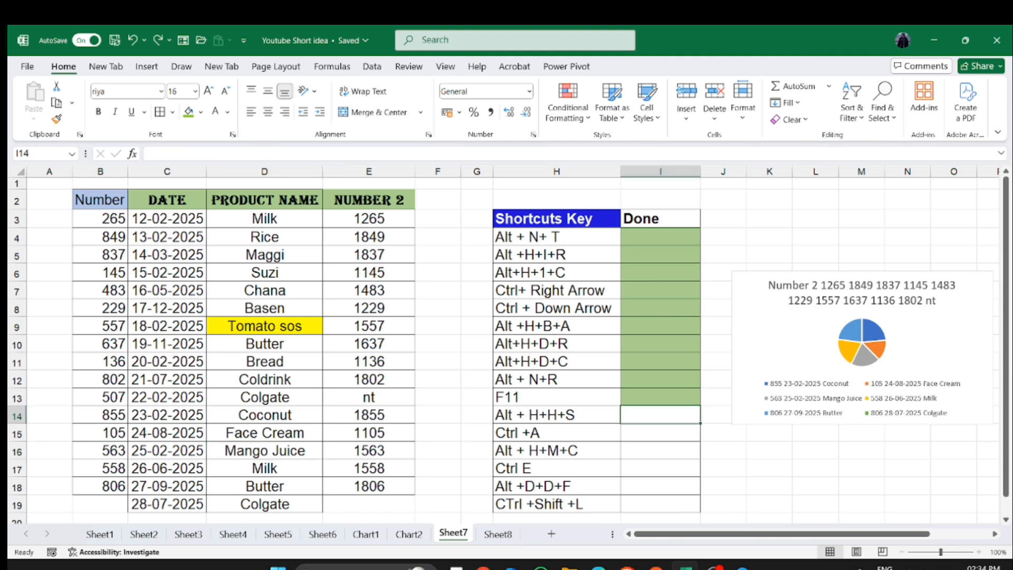
{"action": "left_click", "coordinate": [189, 112]}
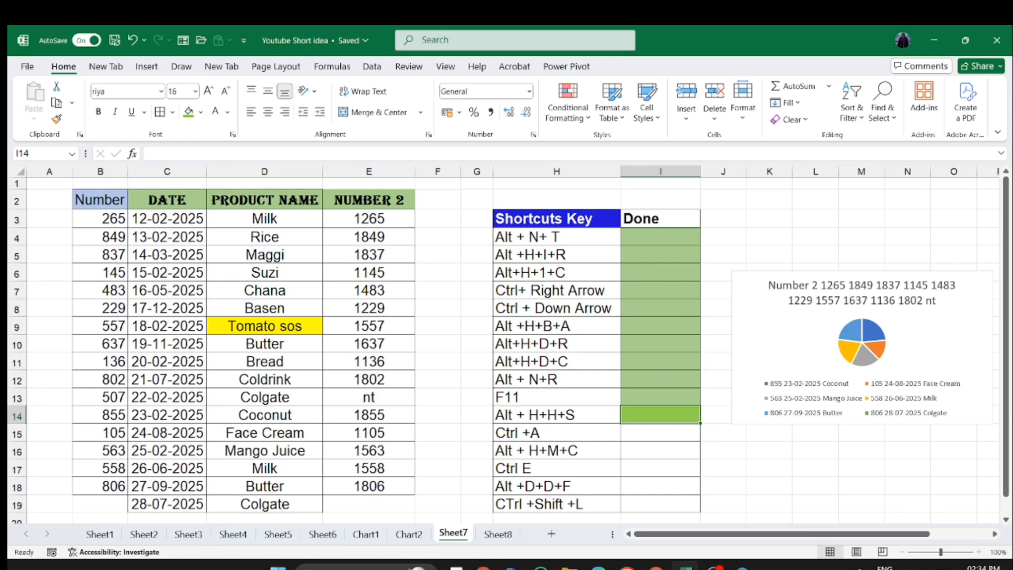
- Select the whole product data table B2:E19 from a cell inside it, then deselect
{"action": "left_click", "coordinate": [556, 433]}
{"action": "left_click", "coordinate": [660, 432]}
{"action": "left_click", "coordinate": [369, 433]}
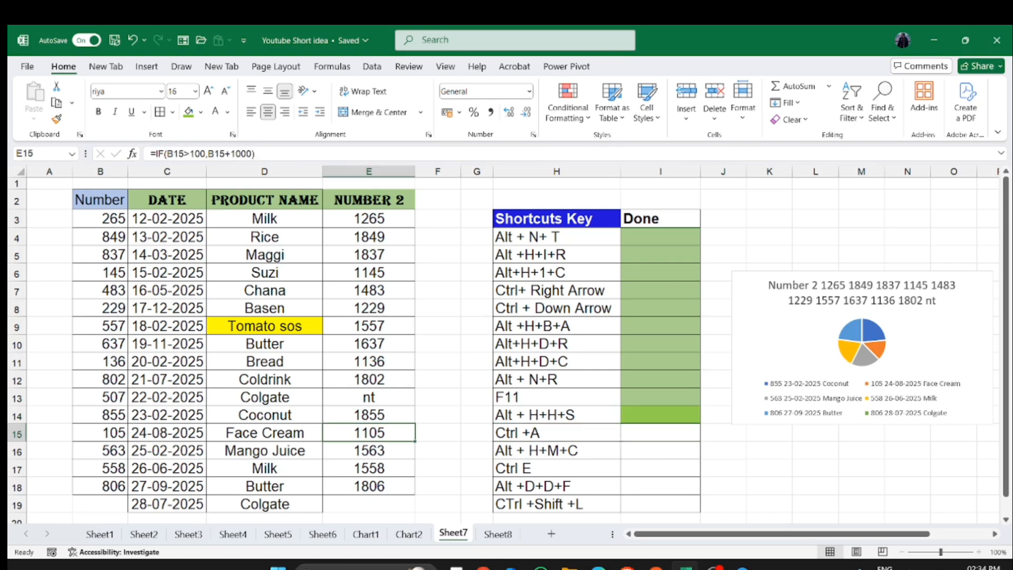
{"action": "key", "text": "ctrl+a"}
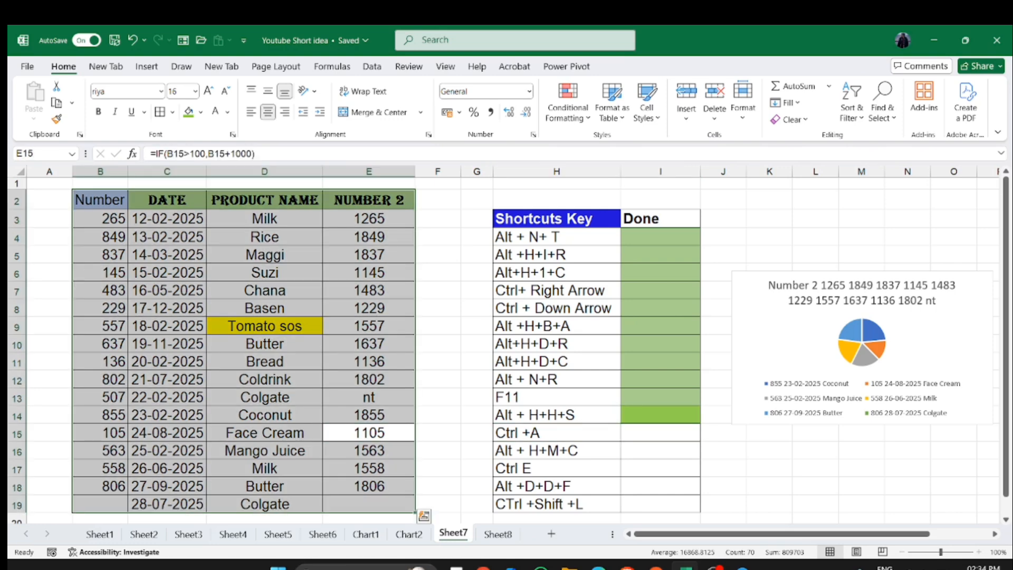
{"action": "left_click", "coordinate": [265, 344]}
- Select the whole Shortcuts Key table from a cell inside it, then deselect
{"action": "left_click", "coordinate": [556, 326]}
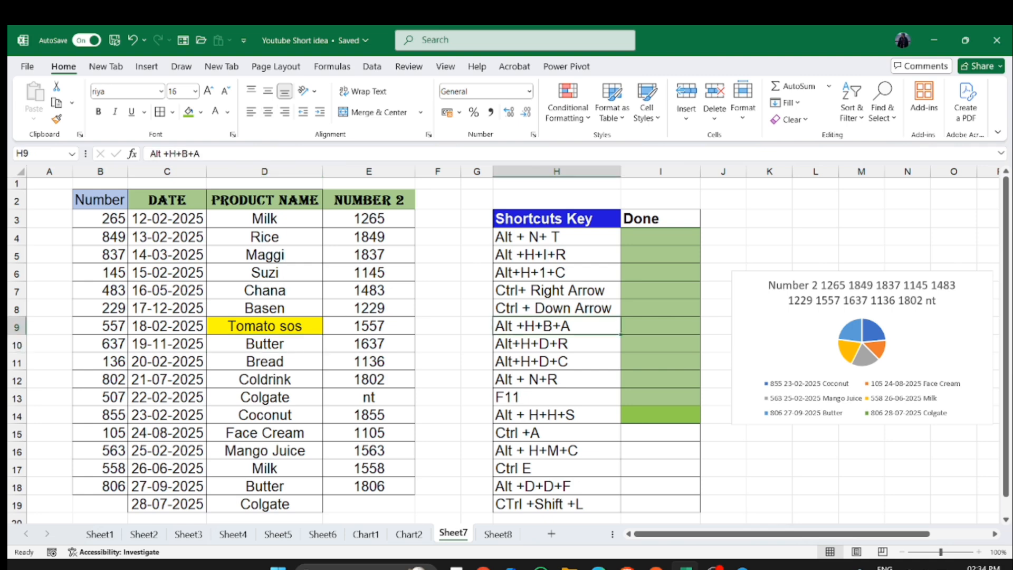
{"action": "left_click", "coordinate": [556, 379]}
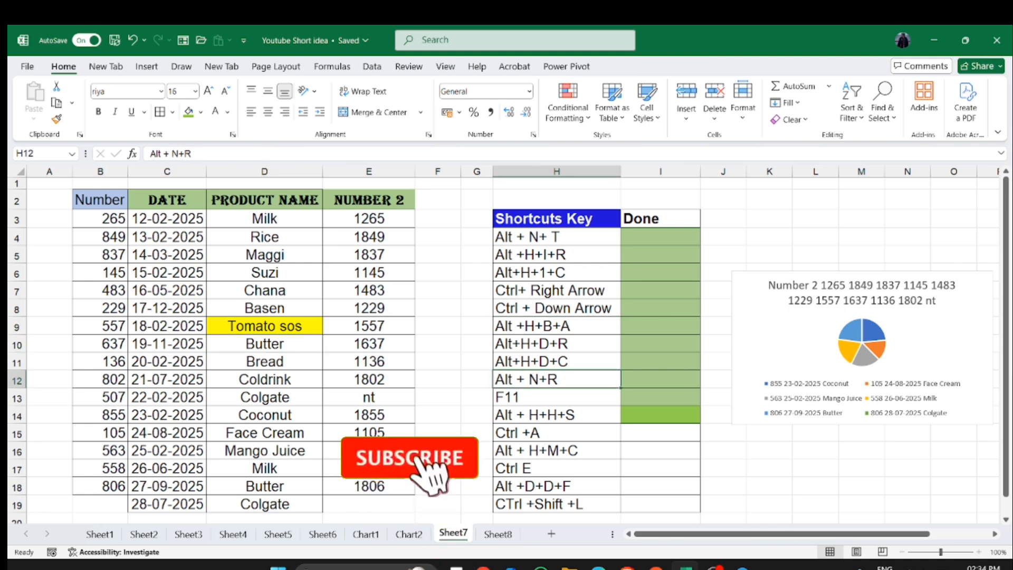
{"action": "left_click", "coordinate": [556, 468]}
{"action": "key", "text": "ctrl+a"}
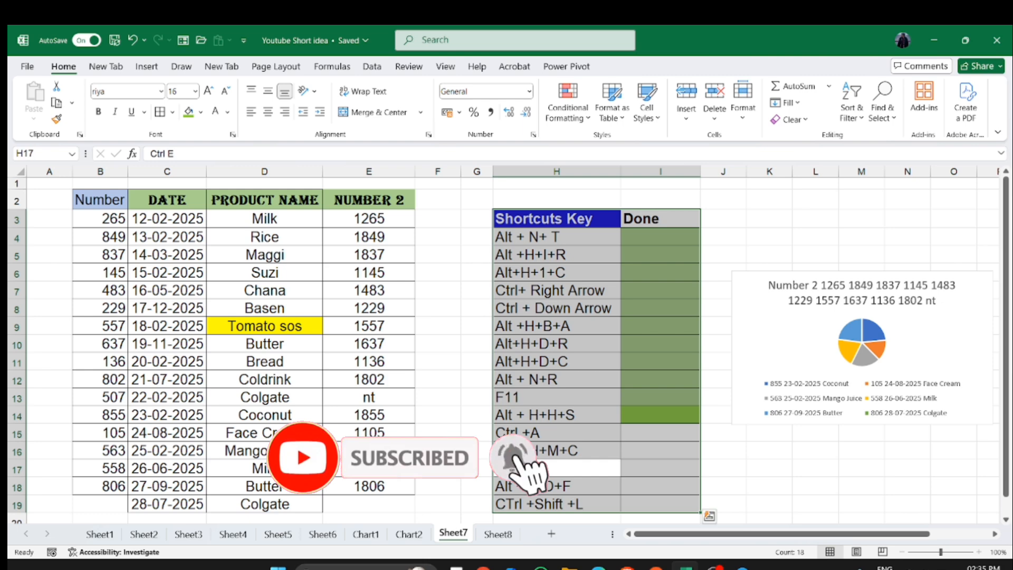
{"action": "left_click", "coordinate": [660, 433]}
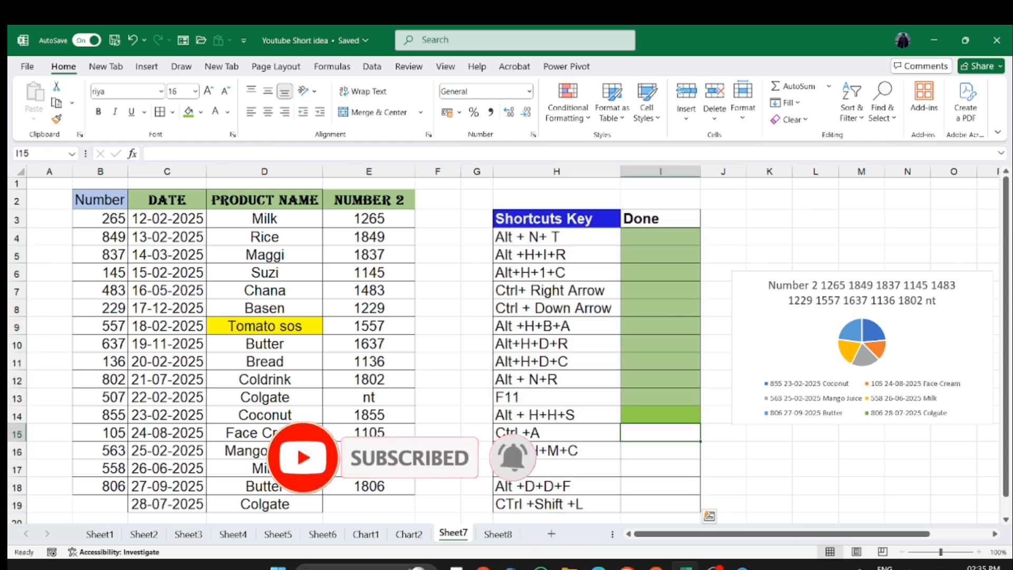
- Select the shortcuts table region starting from the adjacent empty cell G13
{"action": "left_click", "coordinate": [369, 415]}
{"action": "left_click", "coordinate": [477, 397]}
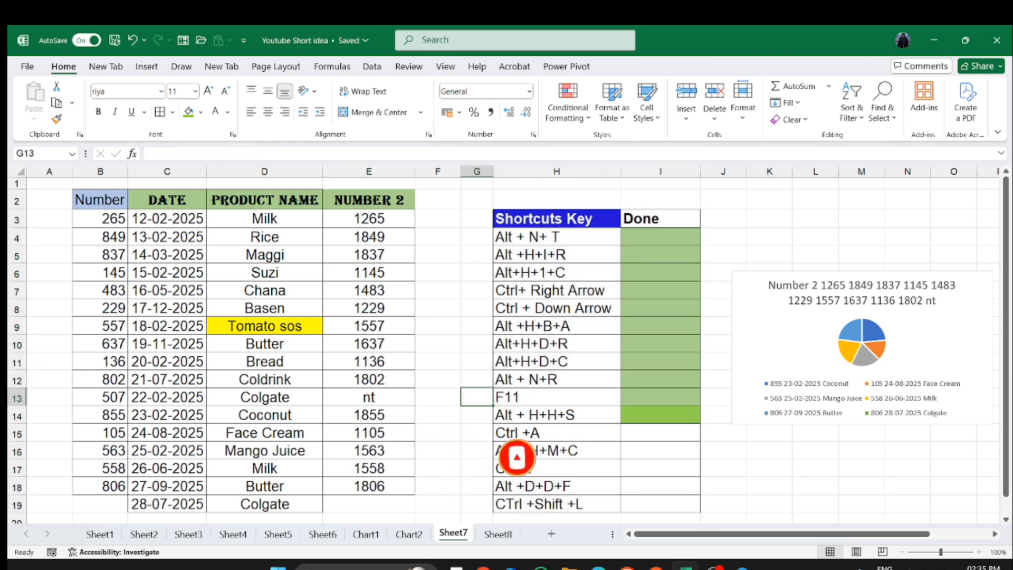
{"action": "key", "text": "ctrl+a"}
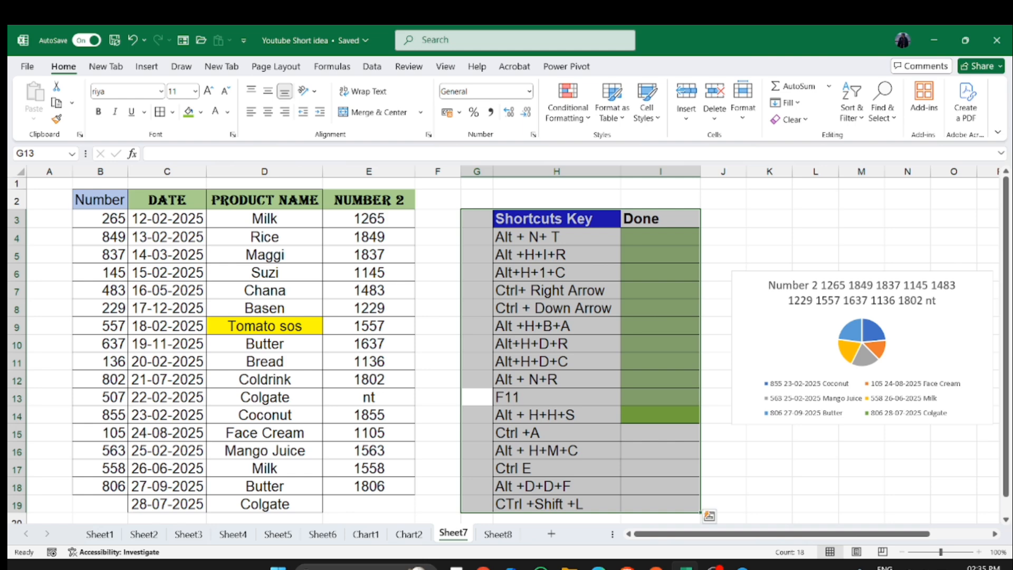
- Fill the Done cell I15 with the green fill colour
{"action": "left_click", "coordinate": [660, 450]}
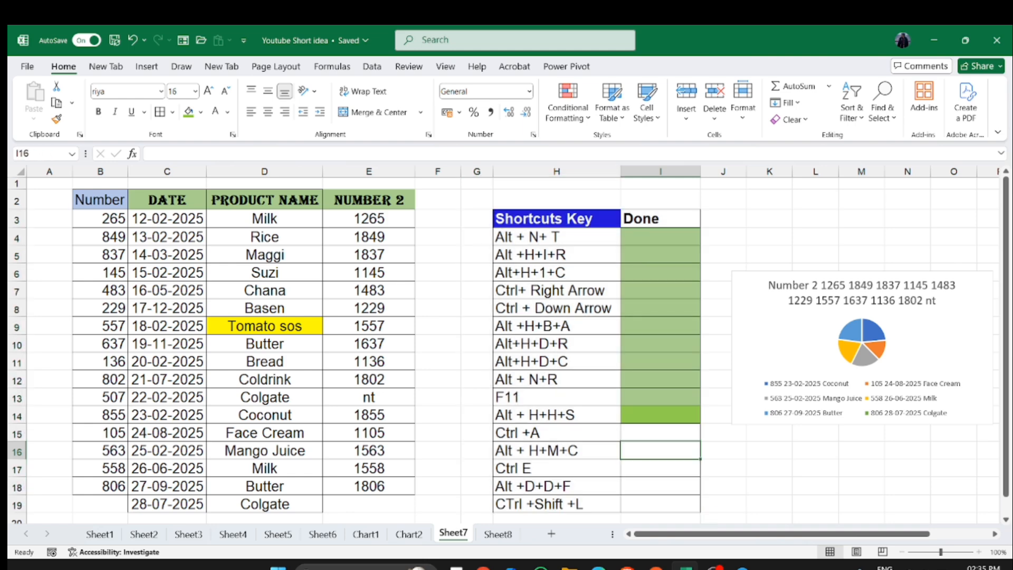
{"action": "left_click", "coordinate": [660, 433]}
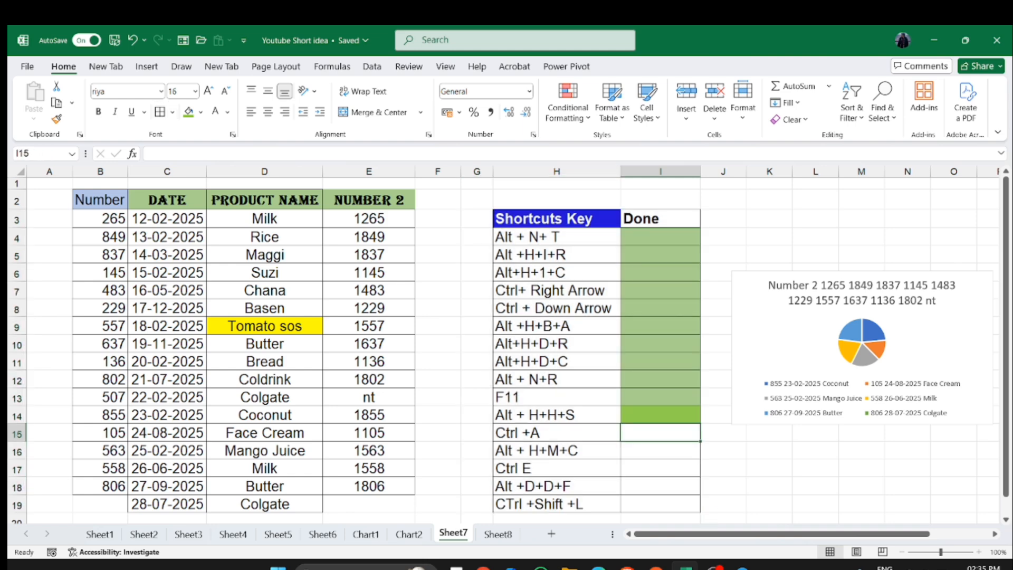
{"action": "left_click", "coordinate": [188, 112]}
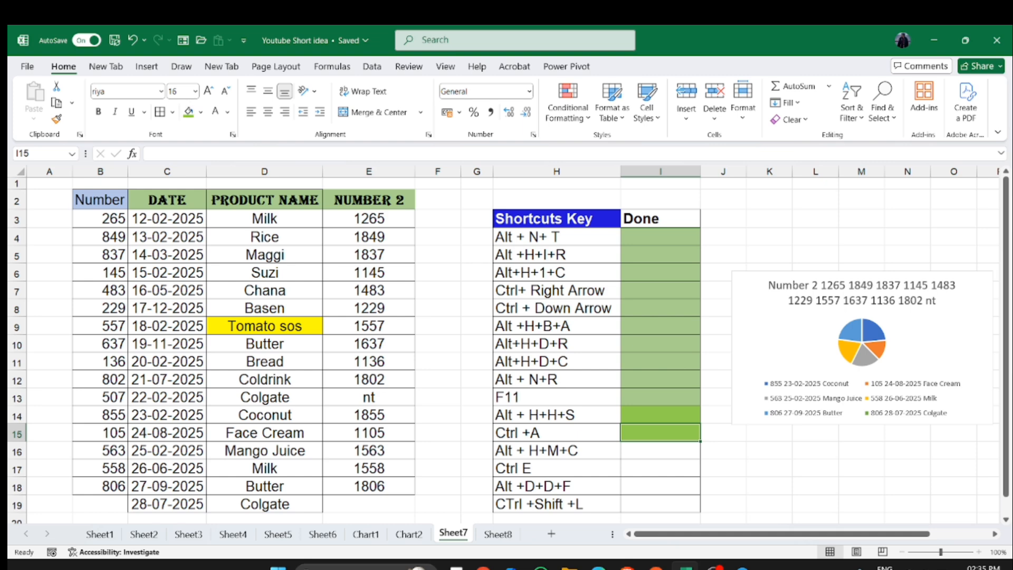
- Merge and center the range J2:O4, then unmerge the cells again
{"action": "left_click", "coordinate": [661, 451]}
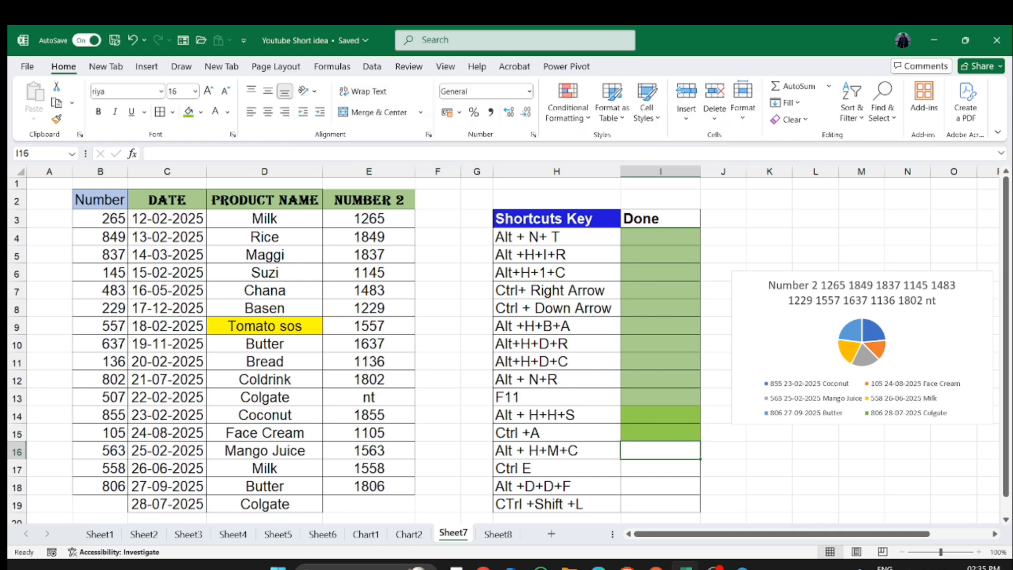
{"action": "left_click_drag", "start_coordinate": [723, 200], "coordinate": [954, 237]}
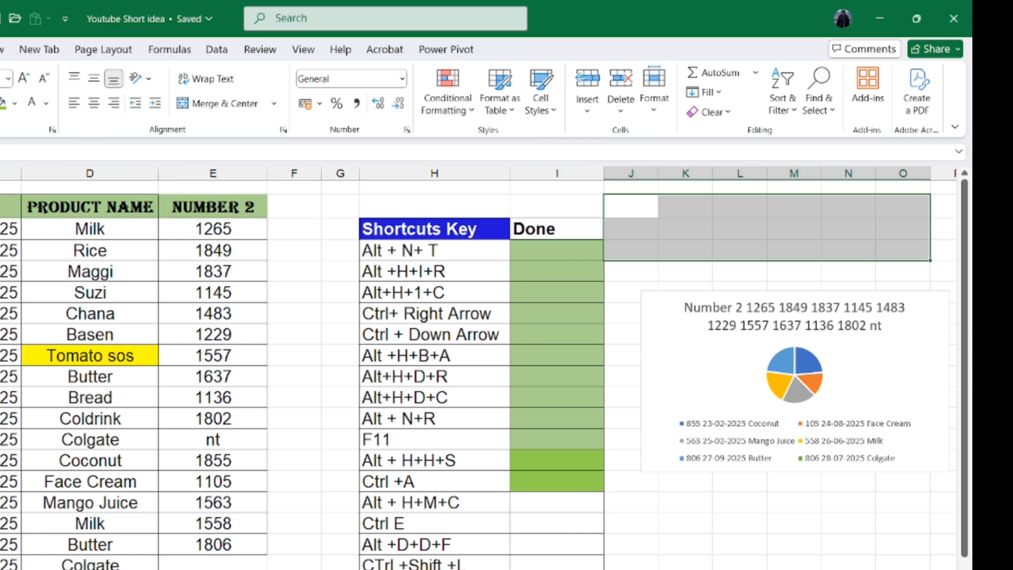
{"action": "key", "text": "alt+h"}
{"action": "key", "text": "m"}
{"action": "key", "text": "c"}
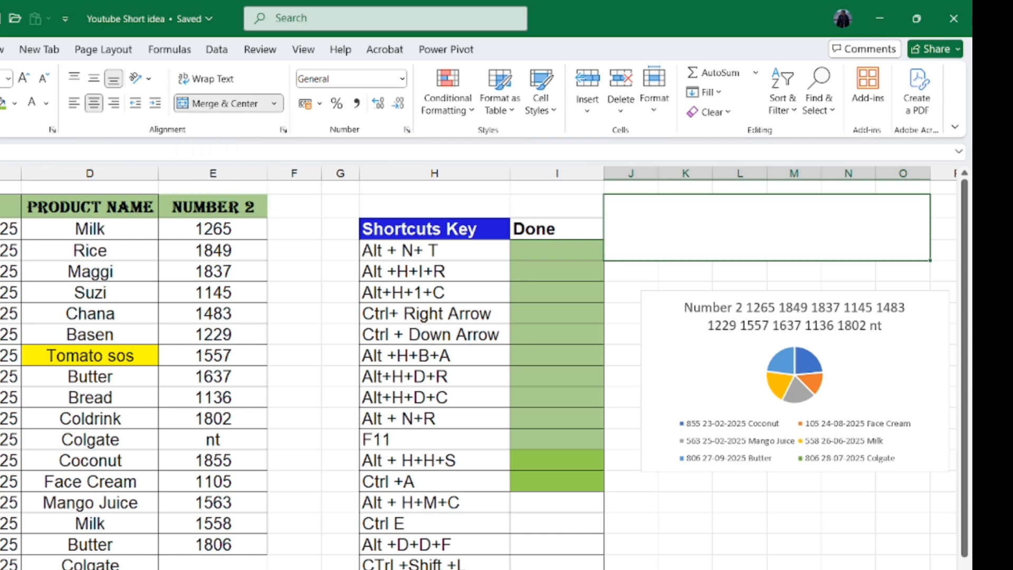
{"action": "key", "text": "ctrl+z"}
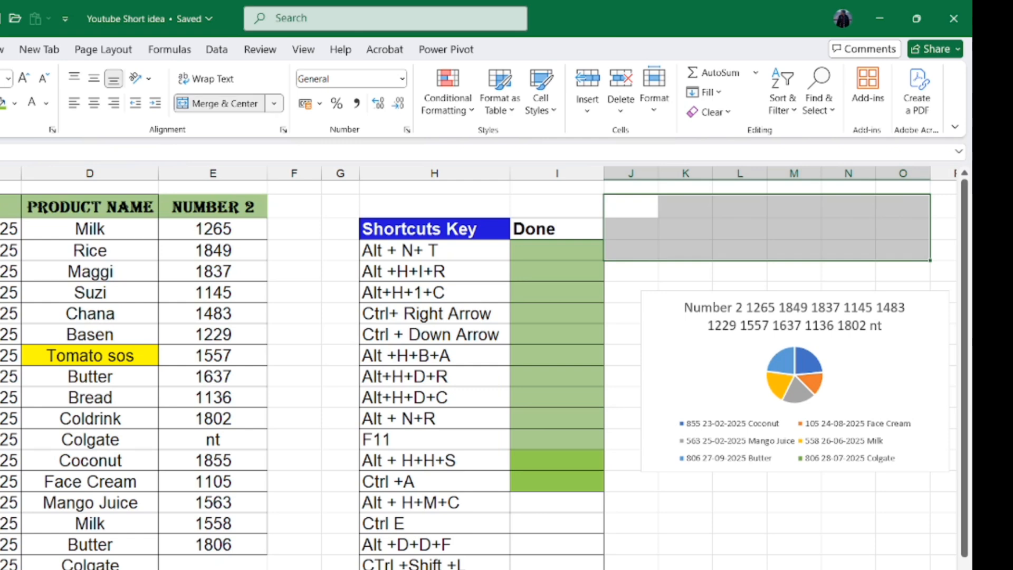
{"action": "left_click", "coordinate": [274, 104]}
{"action": "left_click", "coordinate": [234, 124]}
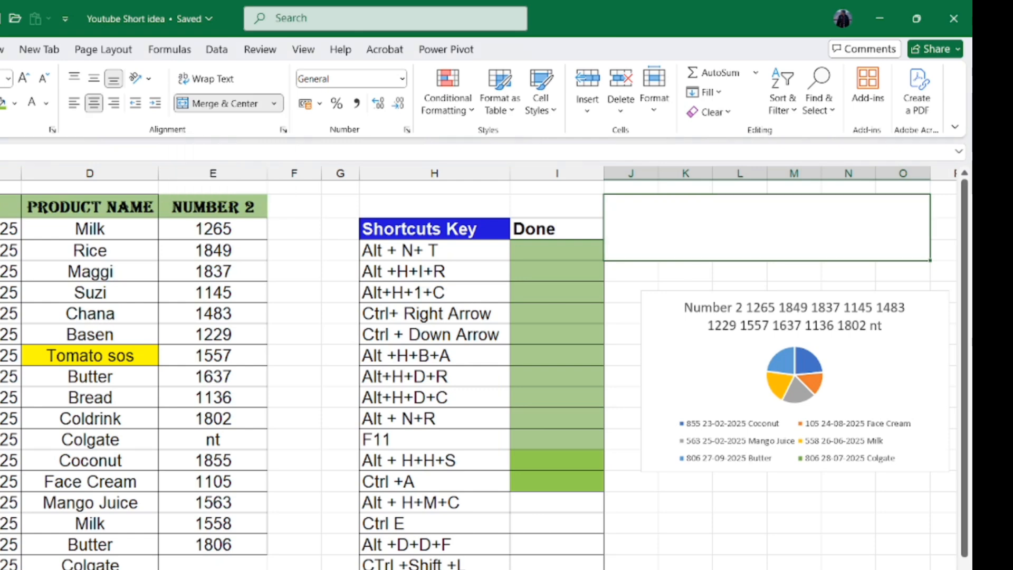
{"action": "left_click", "coordinate": [274, 103]}
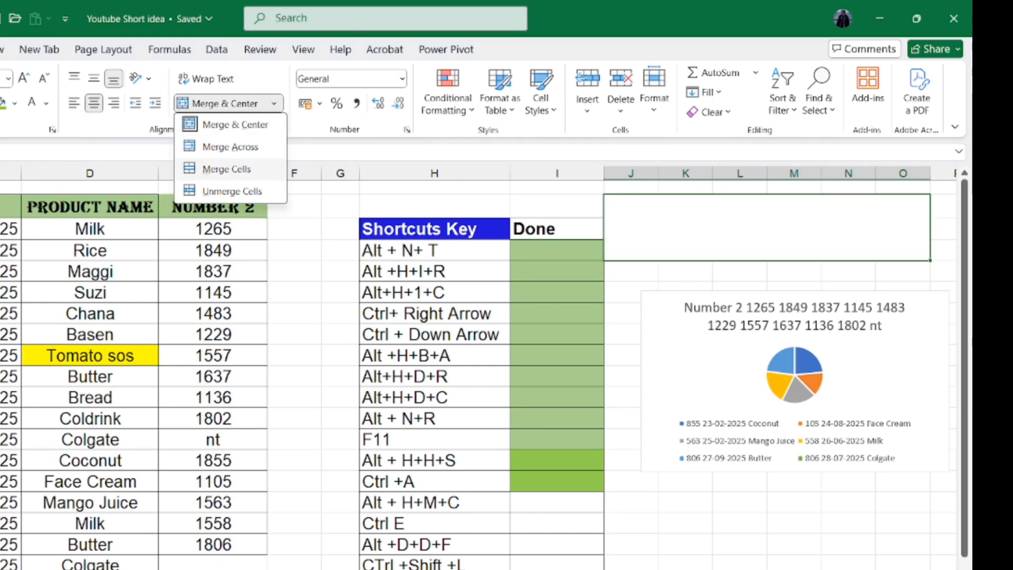
{"action": "left_click", "coordinate": [232, 191]}
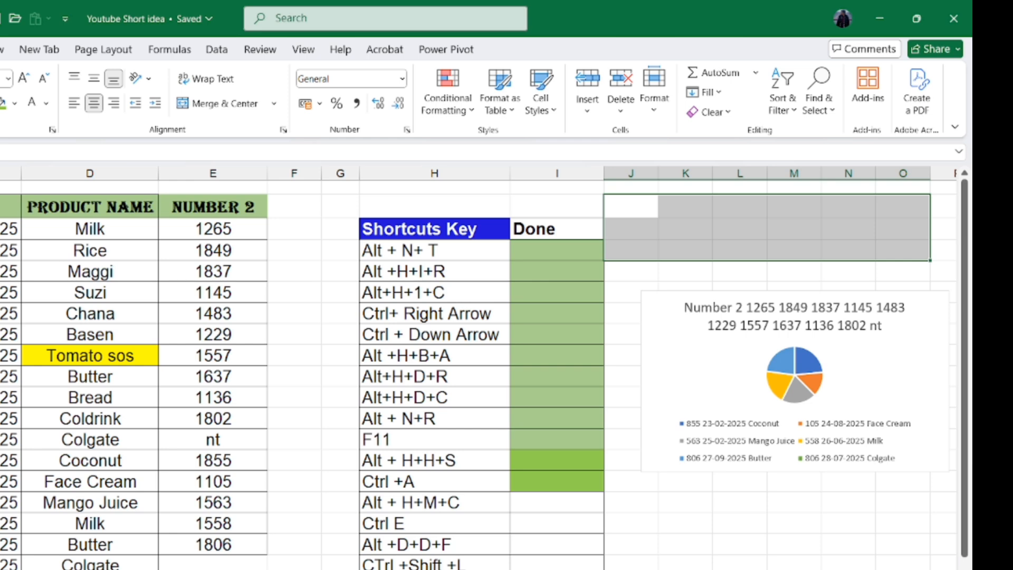
- Fill the Done cell I16 with the green fill colour
{"action": "left_click", "coordinate": [557, 503]}
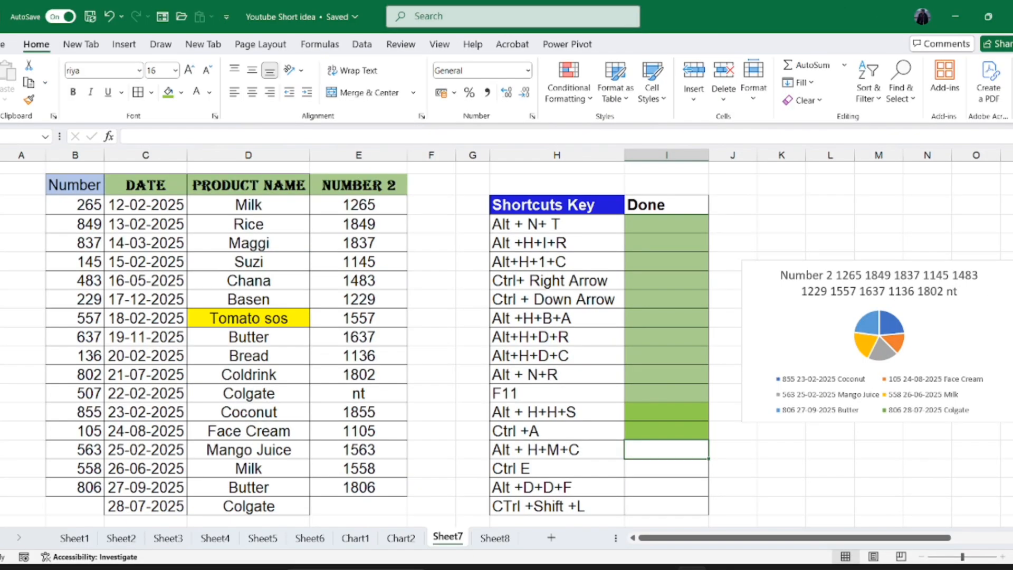
{"action": "left_click", "coordinate": [169, 92]}
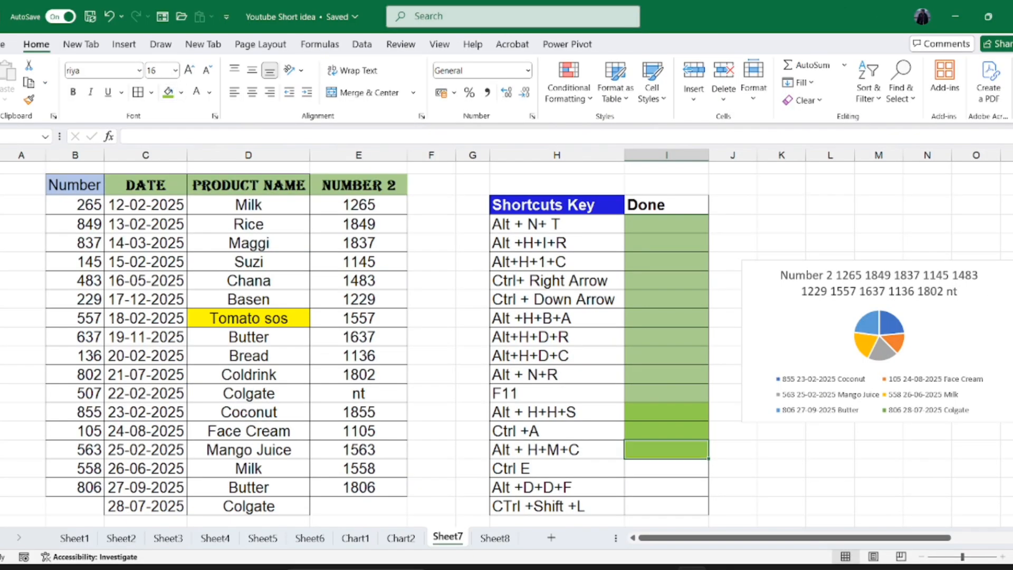
- Split the first full name in D22 by typing its first name in E22 and its surname in F22
{"action": "left_click", "coordinate": [667, 469]}
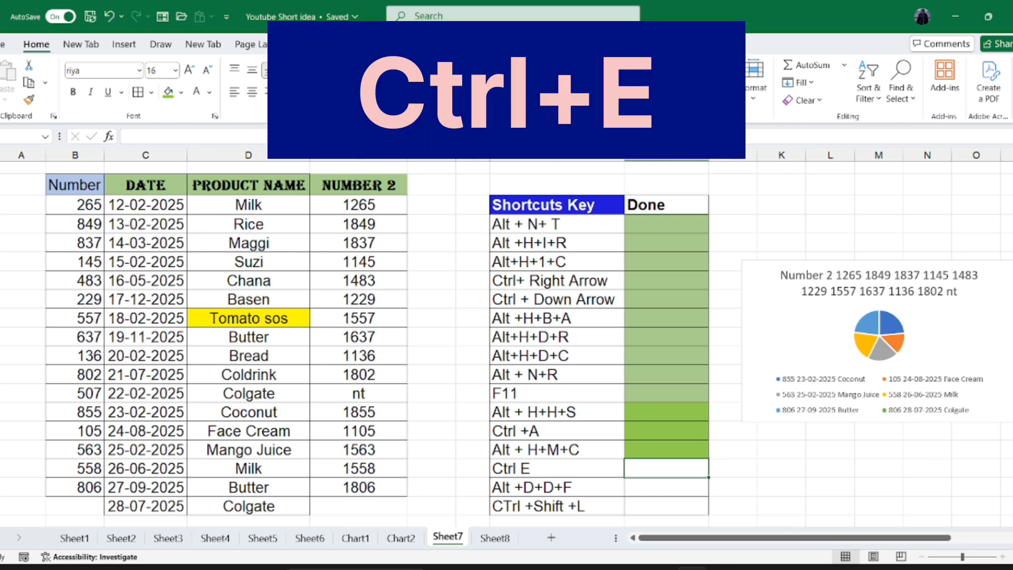
{"action": "left_click", "coordinate": [22, 204]}
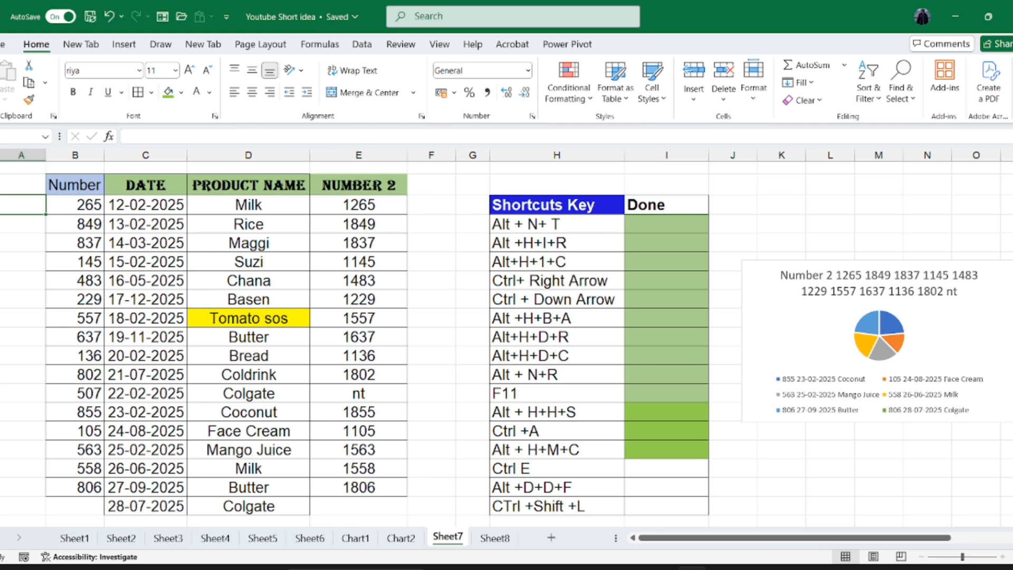
{"action": "type", "text": "Radha"}
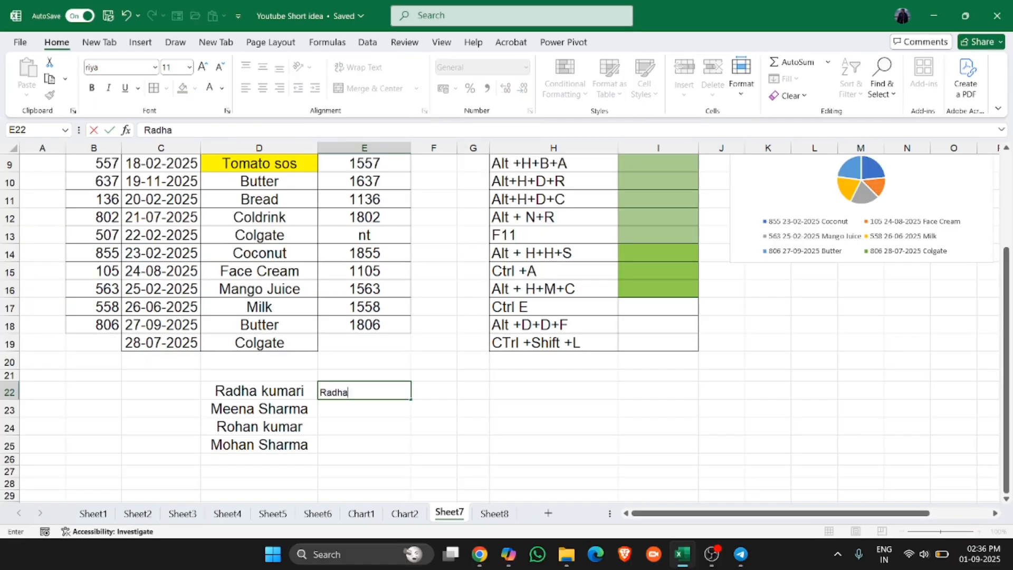
{"action": "key", "text": "Tab"}
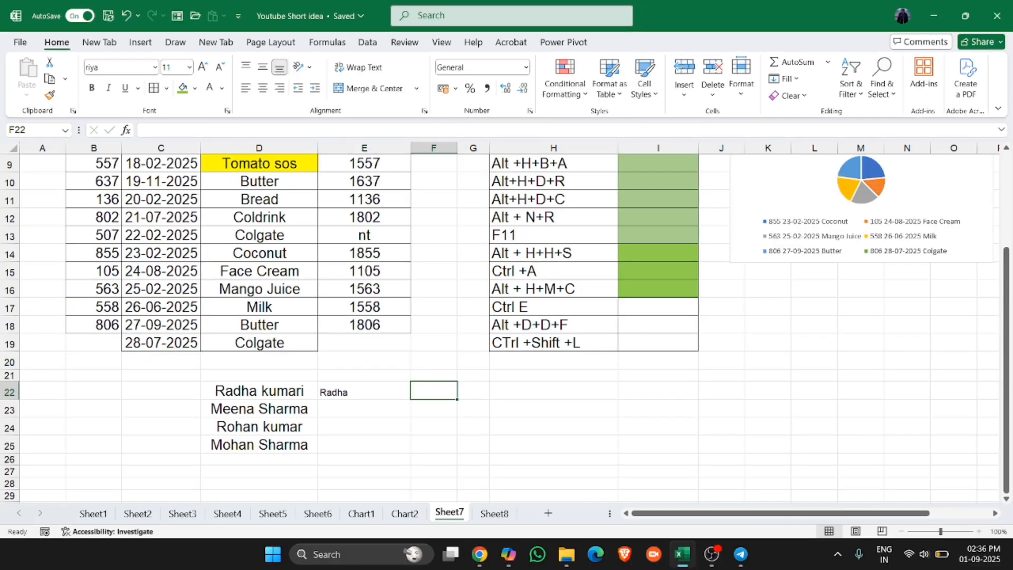
{"action": "type", "text": "Jumari"}
{"action": "key", "text": "Return"}
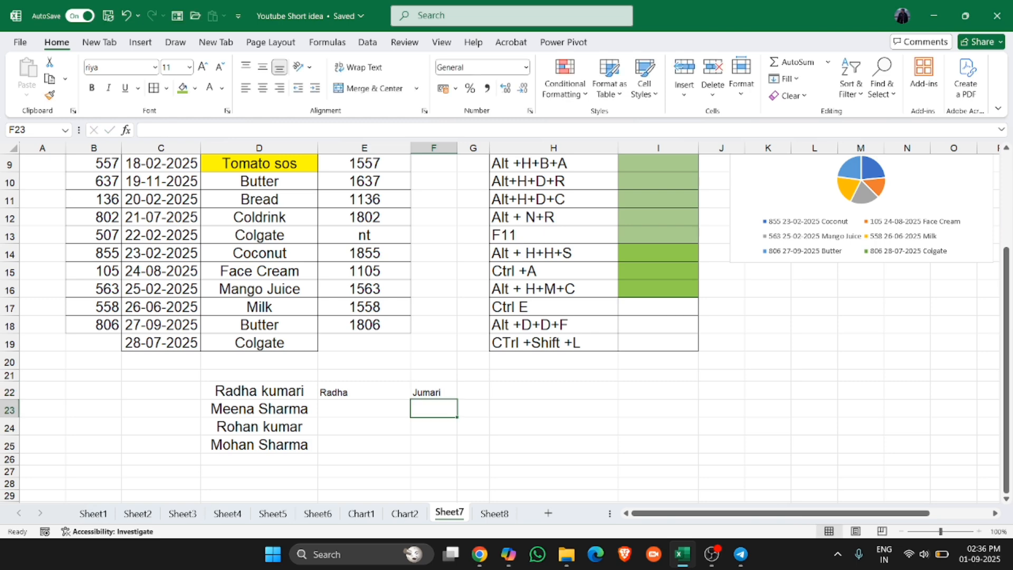
{"action": "key", "text": "Up"}
{"action": "type", "text": "Kumari"}
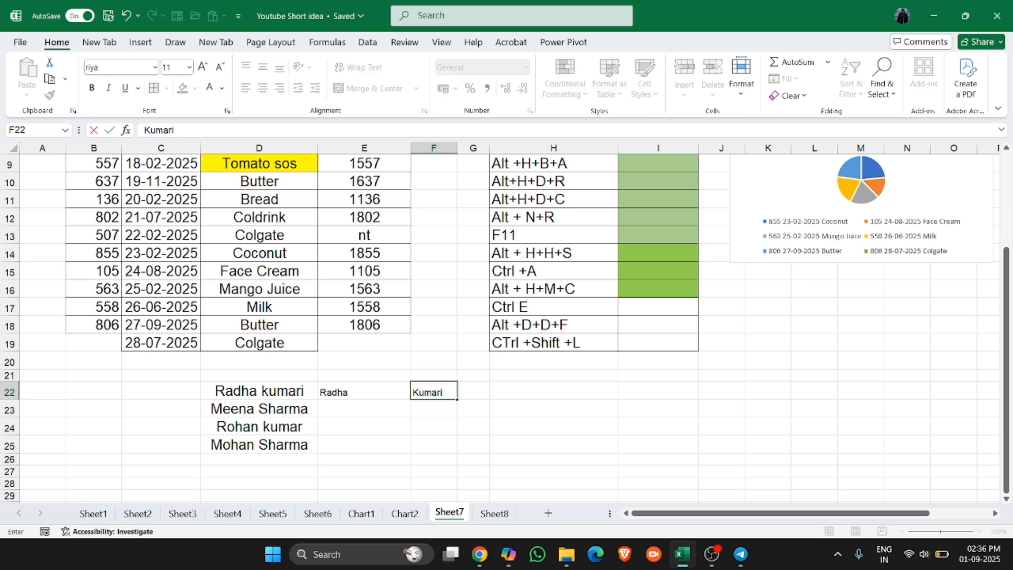
{"action": "key", "text": "Return"}
- Flash Fill the remaining first names into E23:E25 and surnames into F23:F25
{"action": "key", "text": "Left"}
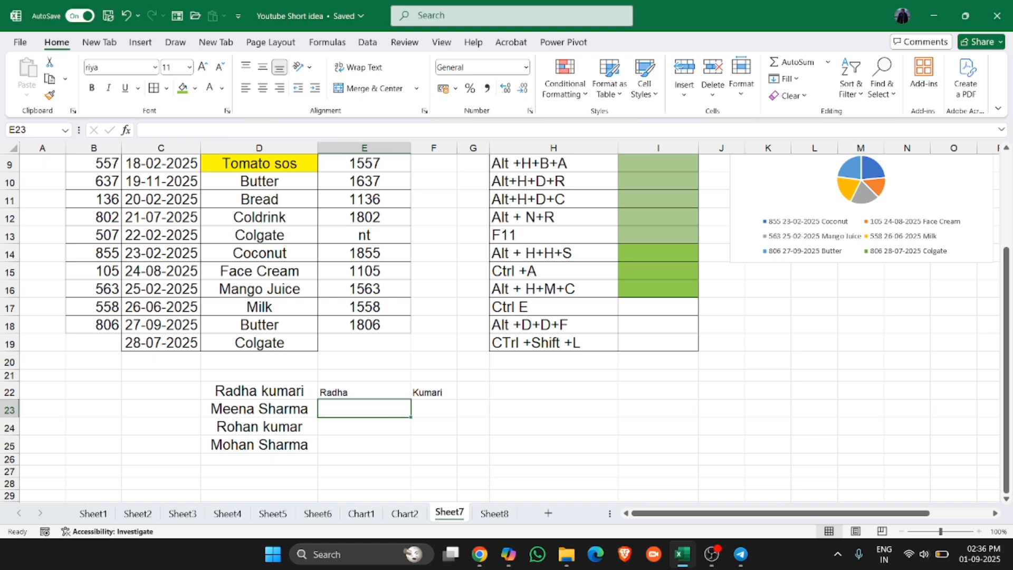
{"action": "key", "text": "ctrl+e"}
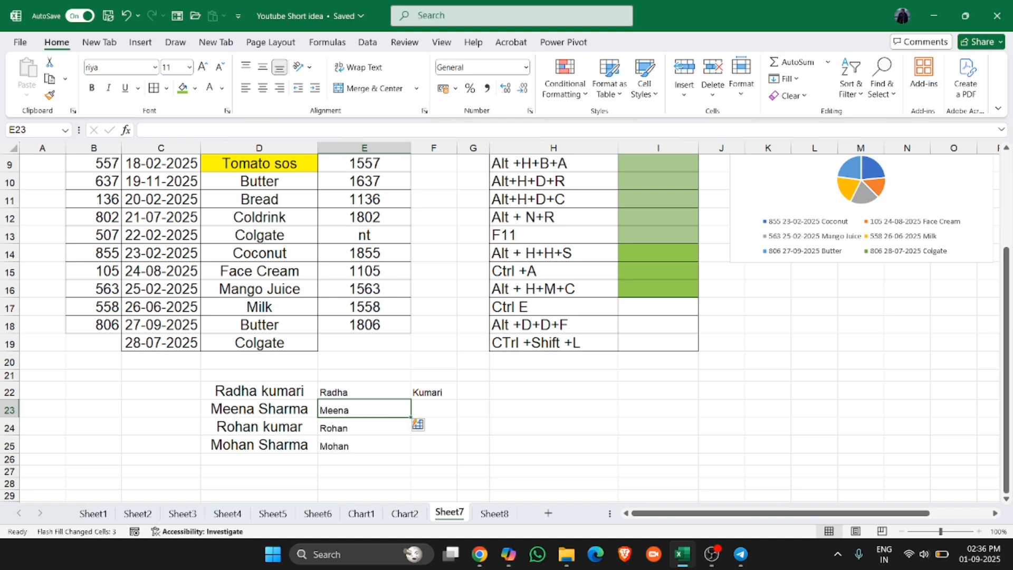
{"action": "key", "text": "Right"}
{"action": "key", "text": "ctrl+e"}
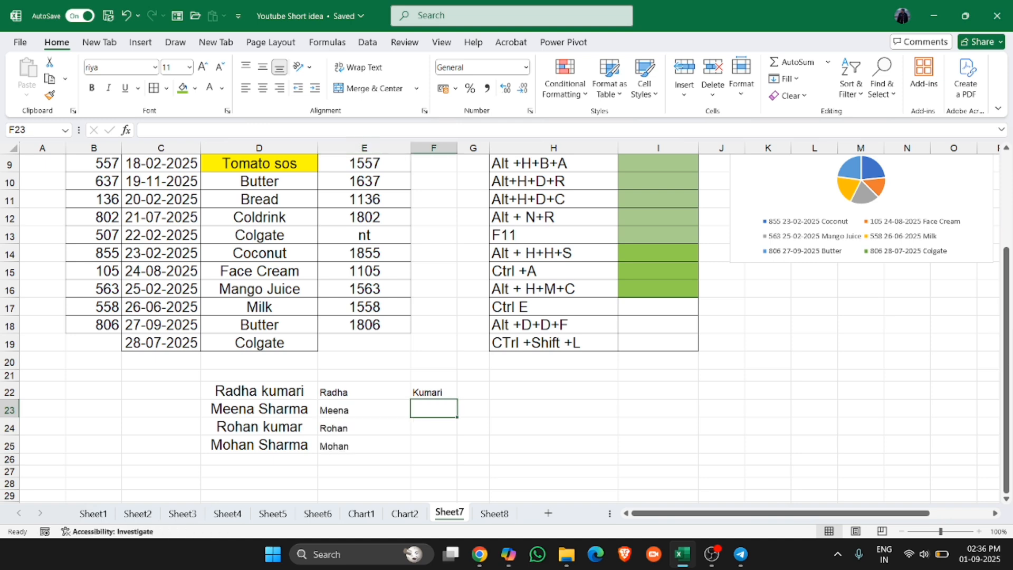
{"action": "left_click", "coordinate": [364, 427]}
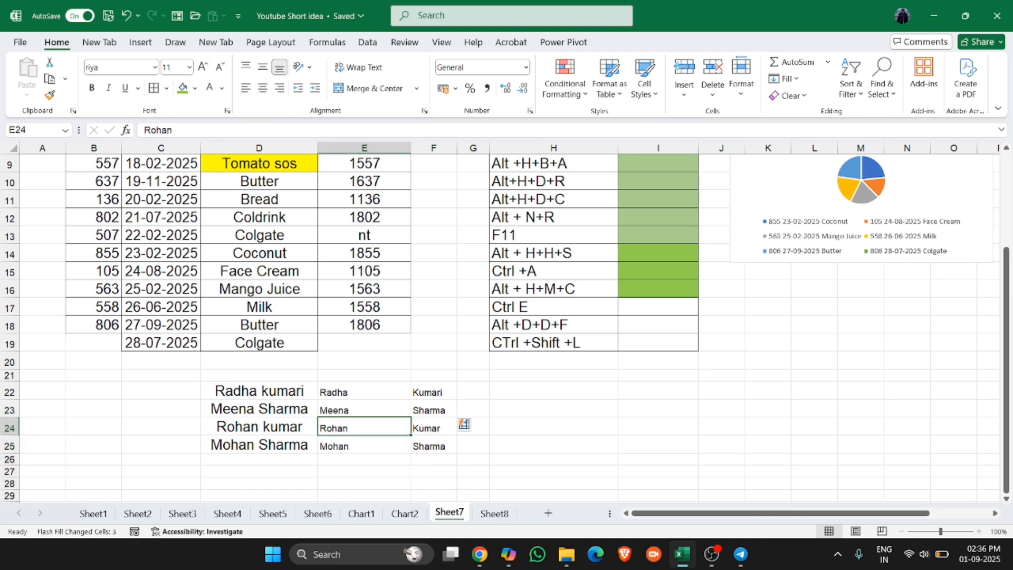
- Fill the Done cell I17 with the green fill colour
{"action": "scroll", "coordinate": [505, 327], "scroll_direction": "up", "scroll_amount": 3}
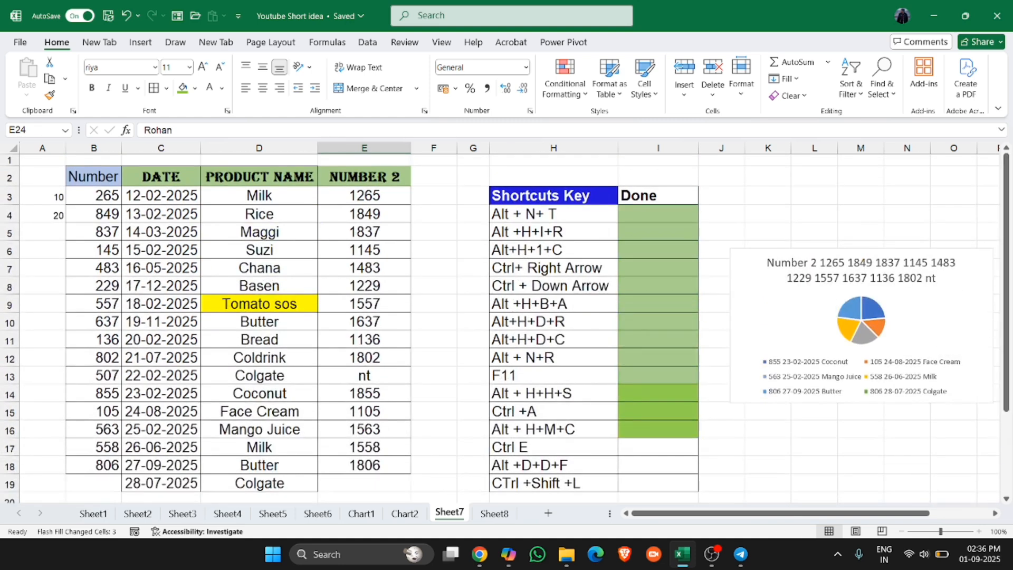
{"action": "left_click", "coordinate": [658, 447]}
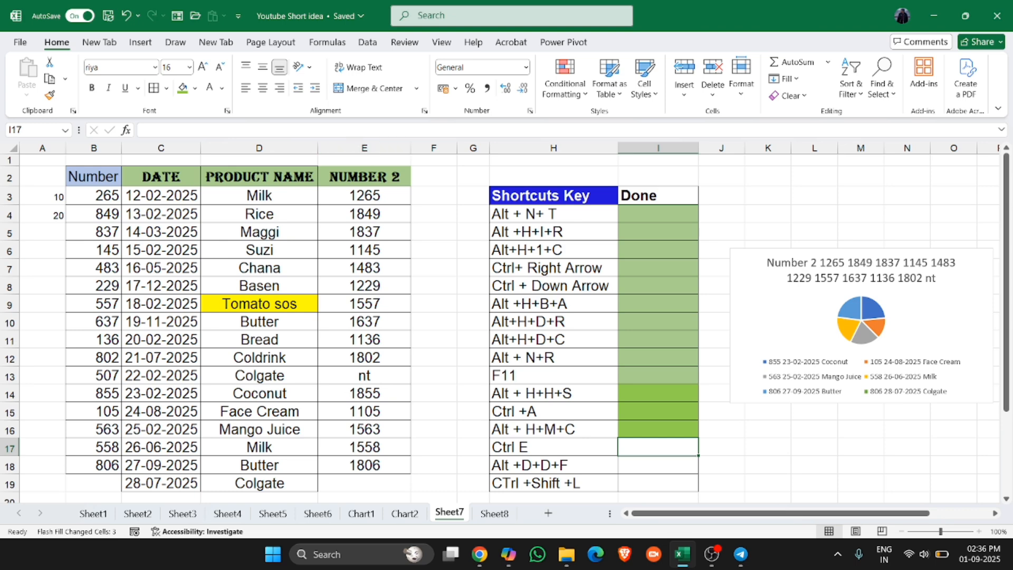
{"action": "left_click", "coordinate": [183, 88]}
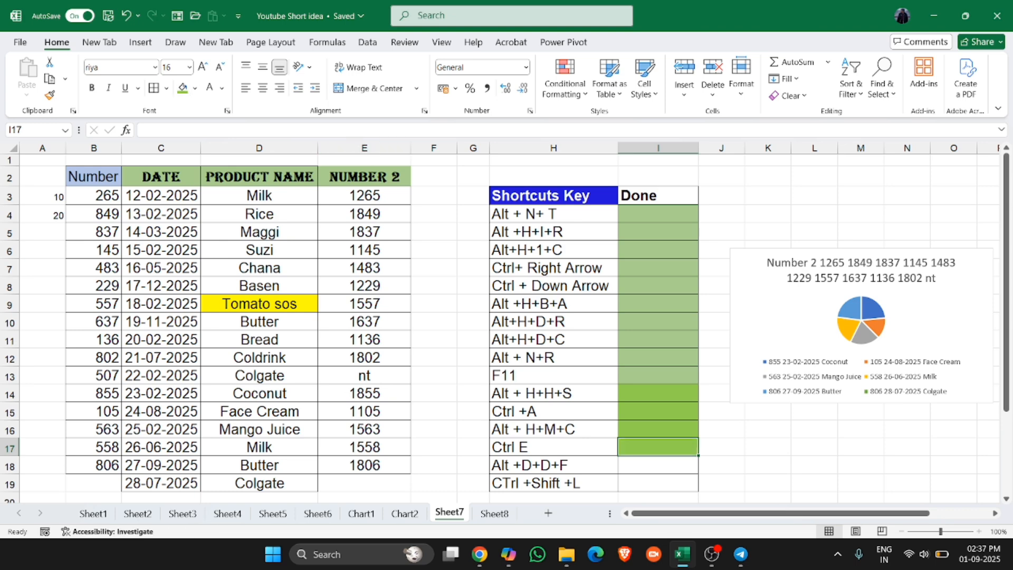
- Try the Alt+D+D+F access-key sequence with product cell D14 selected, then cancel it
{"action": "key", "text": "Down"}
{"action": "left_click", "coordinate": [259, 339]}
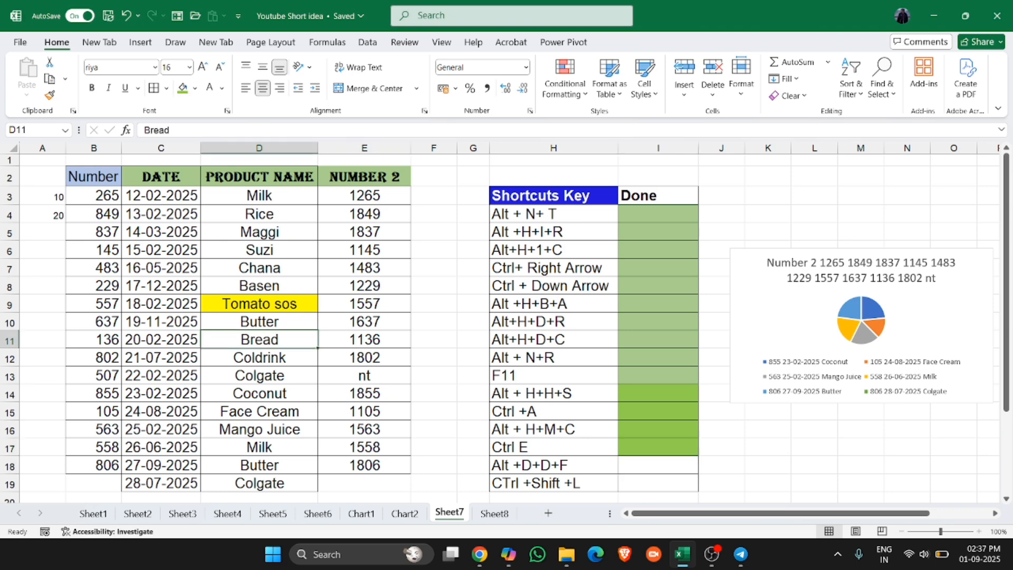
{"action": "left_click", "coordinate": [259, 393]}
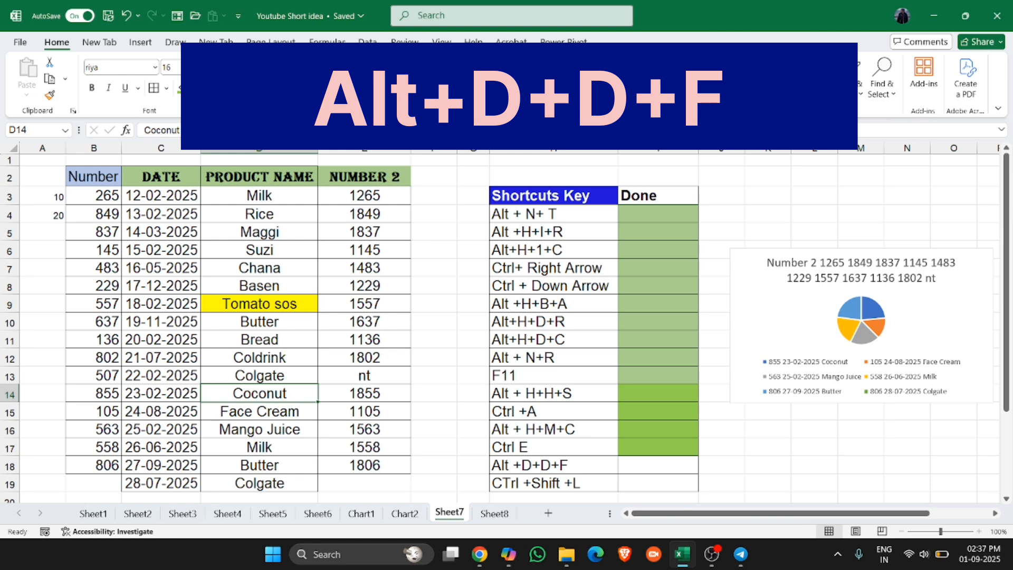
{"action": "key", "text": "alt"}
{"action": "key", "text": "d"}
{"action": "key", "text": "d"}
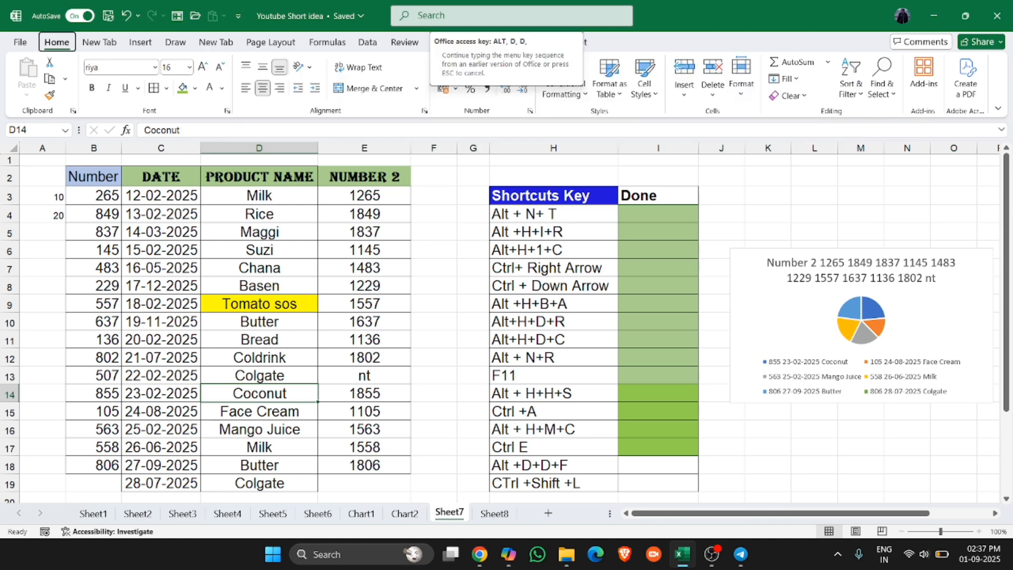
{"action": "key", "text": "Escape"}
- Retry the Alt+D+D+F access-key sequence from cell D14
{"action": "key", "text": "Up"}
{"action": "key", "text": "Down"}
{"action": "key", "text": "Down"}
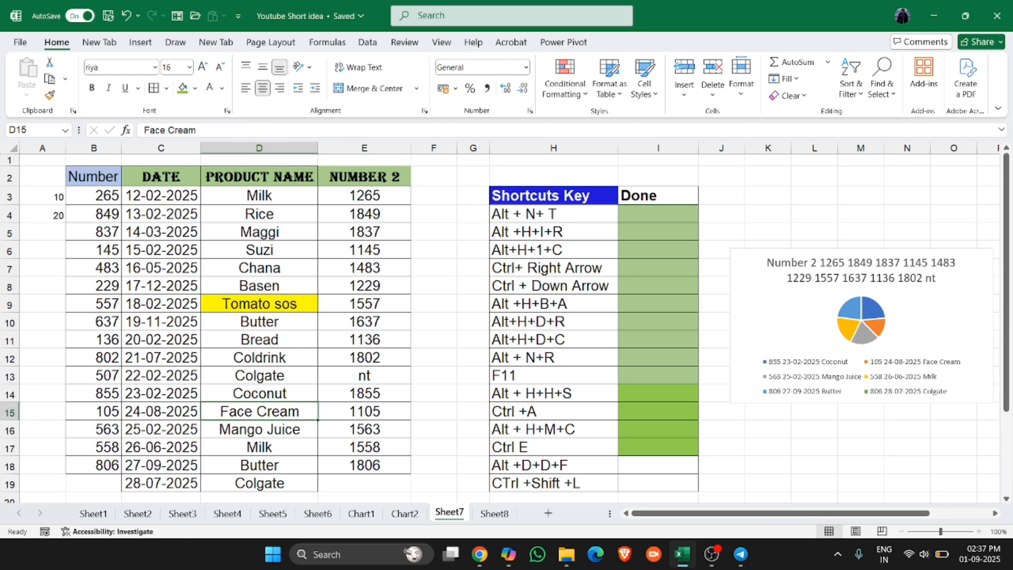
{"action": "key", "text": "Up"}
{"action": "key", "text": "alt+d"}
{"action": "key", "text": "d"}
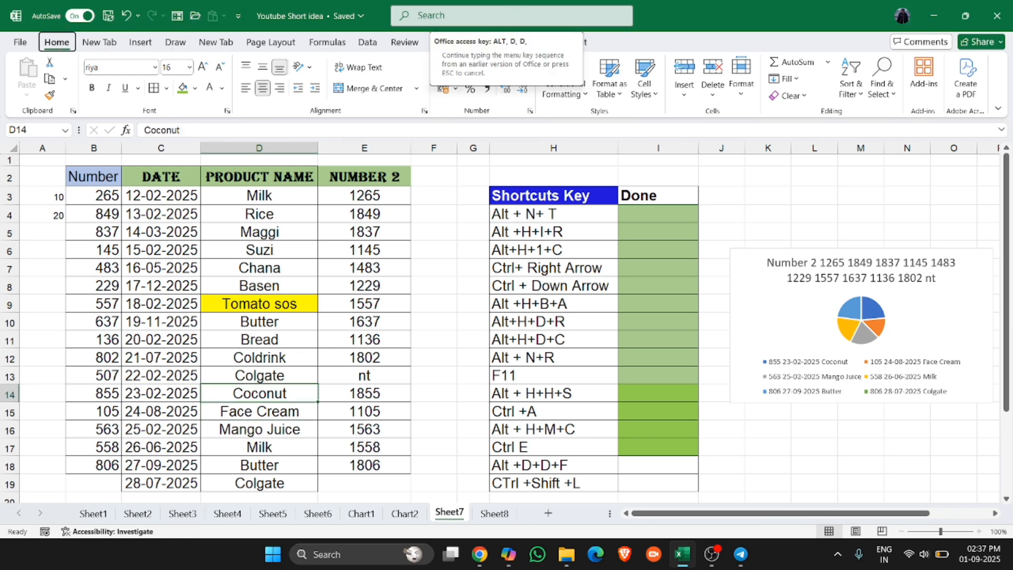
- Fill the Done cell I18 with the green fill colour
{"action": "left_click", "coordinate": [160, 232]}
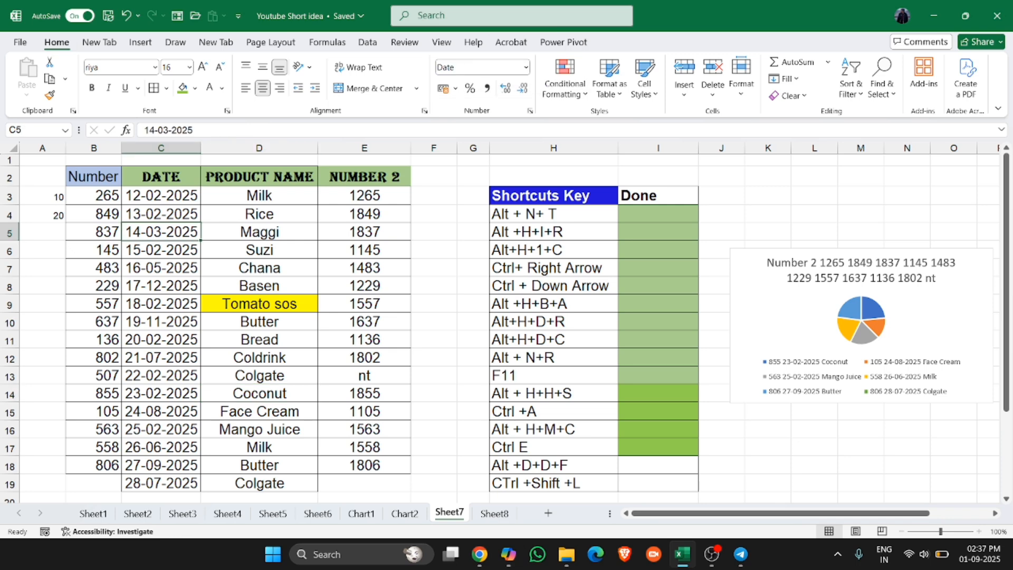
{"action": "left_click", "coordinate": [259, 321]}
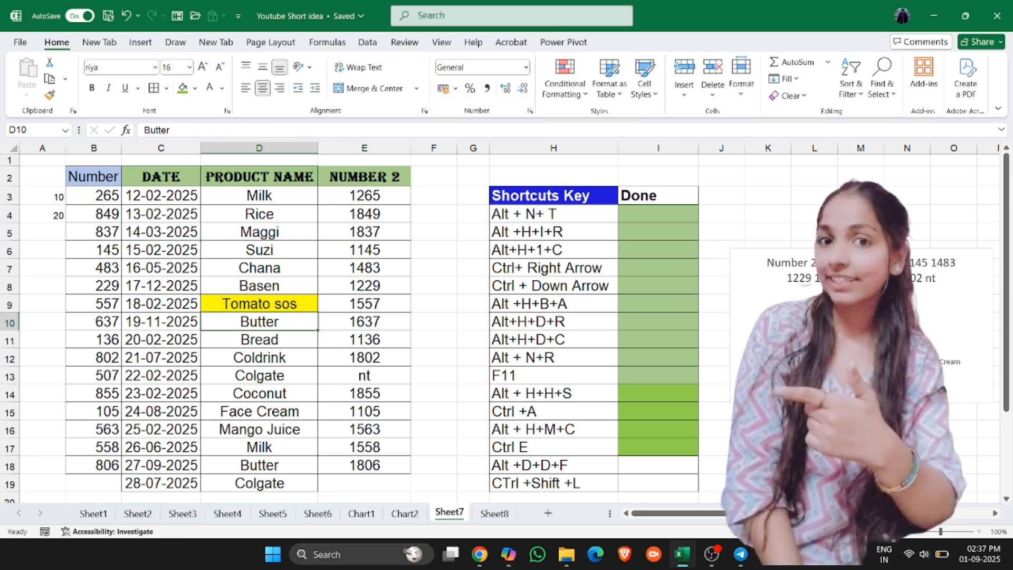
{"action": "left_click", "coordinate": [658, 465]}
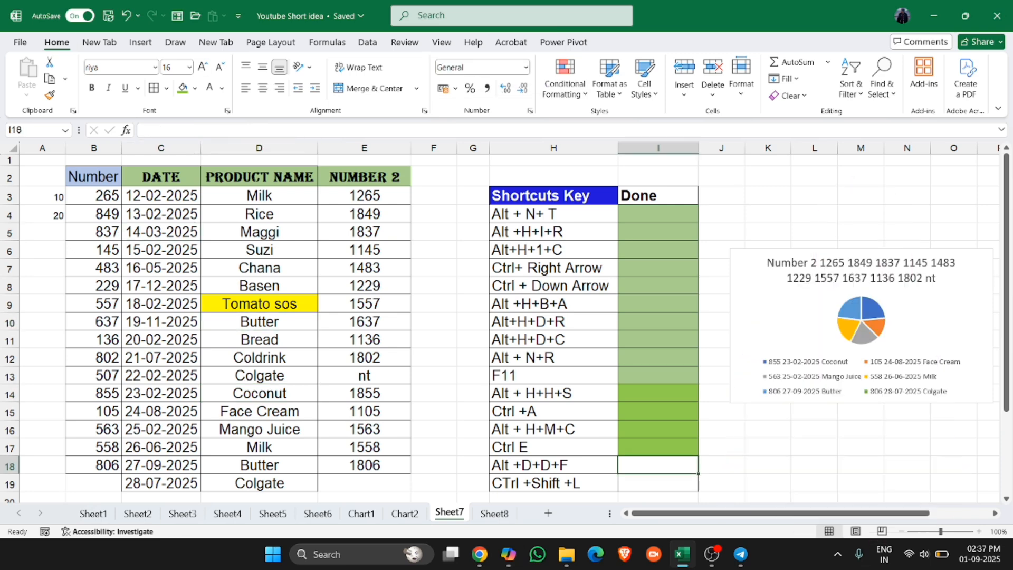
{"action": "left_click", "coordinate": [182, 88]}
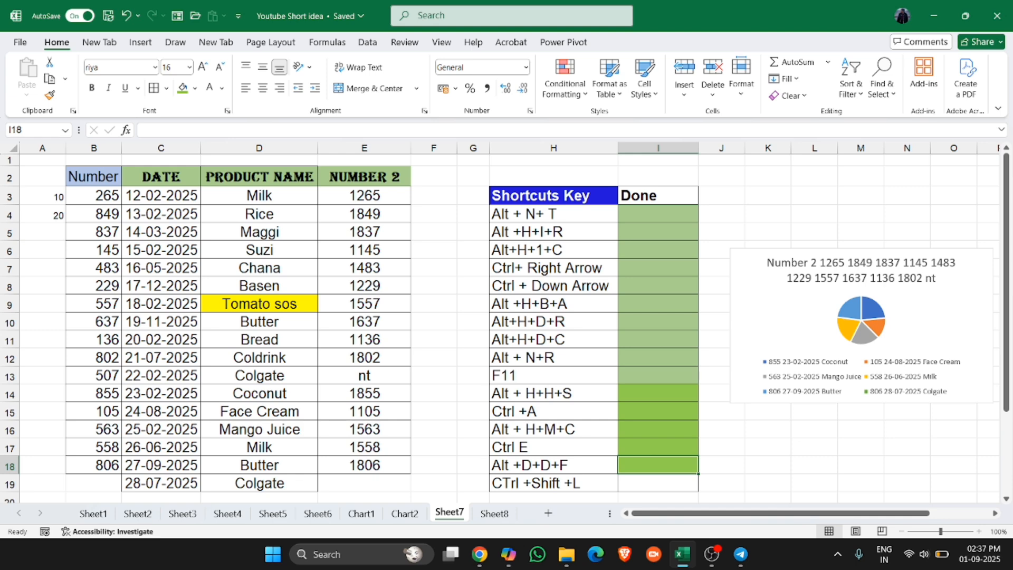
- Turn on filter buttons for the data table headers from cell D4
{"action": "left_click", "coordinate": [658, 483]}
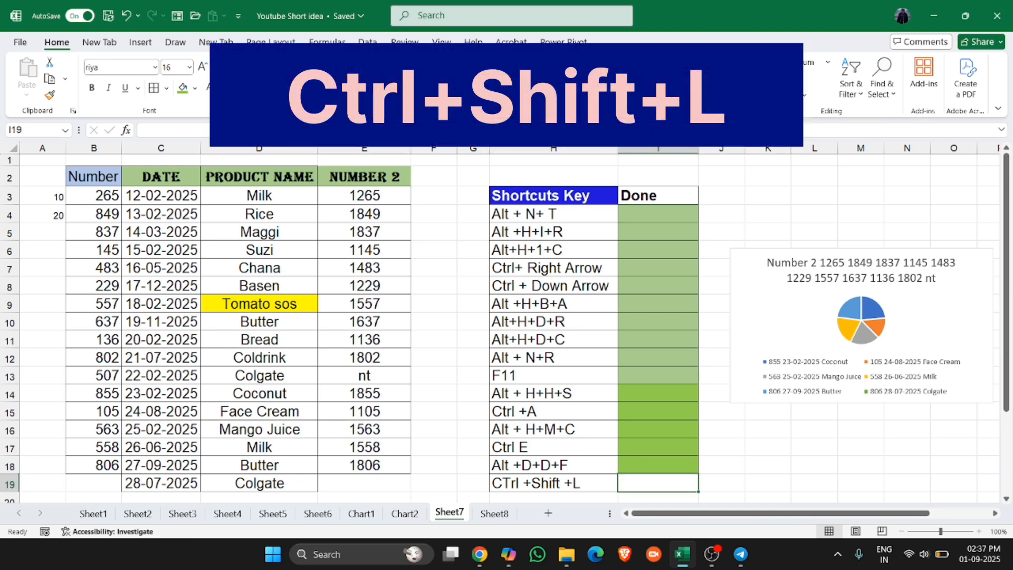
{"action": "left_click", "coordinate": [259, 214]}
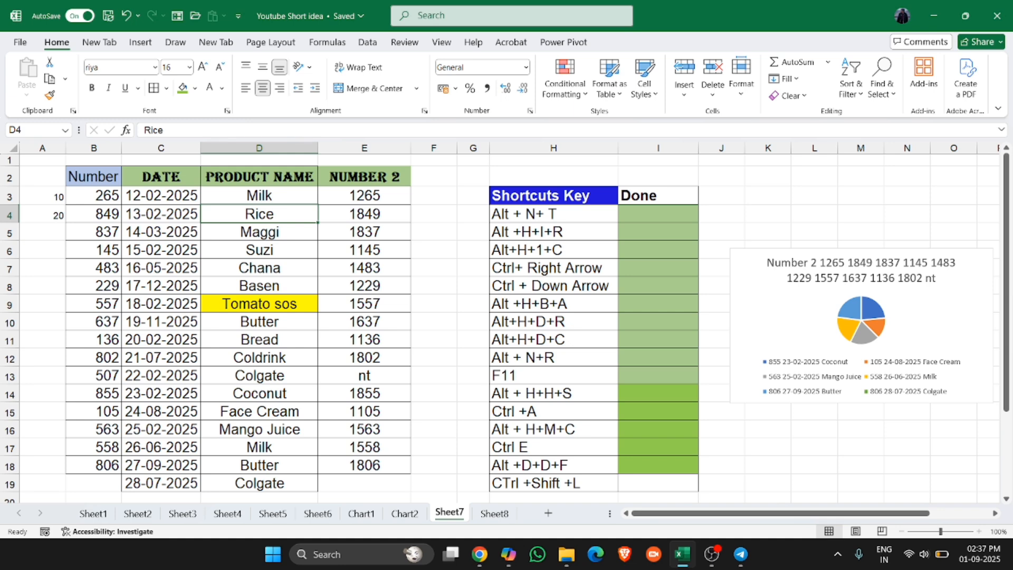
{"action": "key", "text": "ctrl+shift+l"}
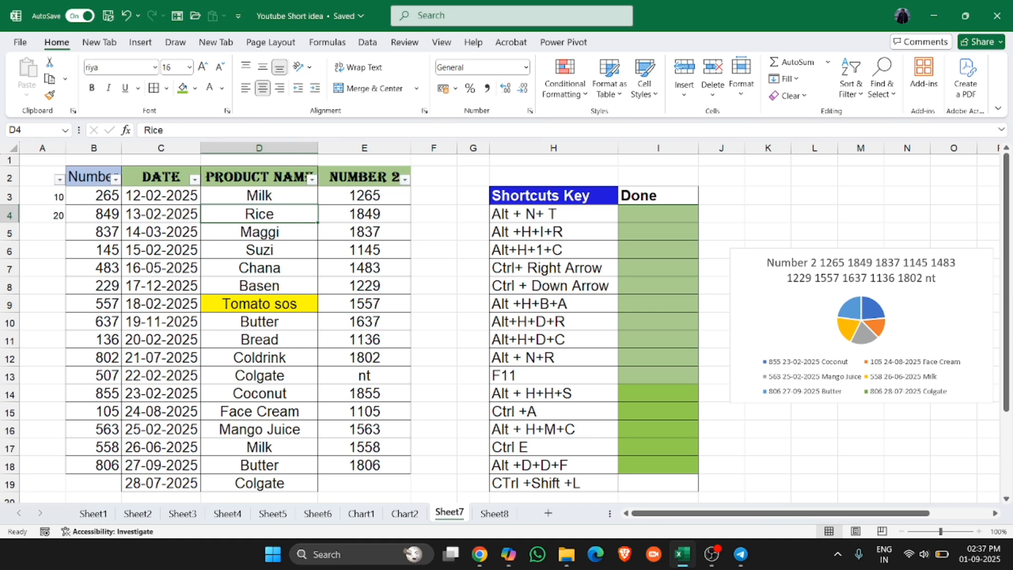
- Filter the DATE column to show only February 2025 dates, then undo the filter
{"action": "left_click", "coordinate": [194, 179]}
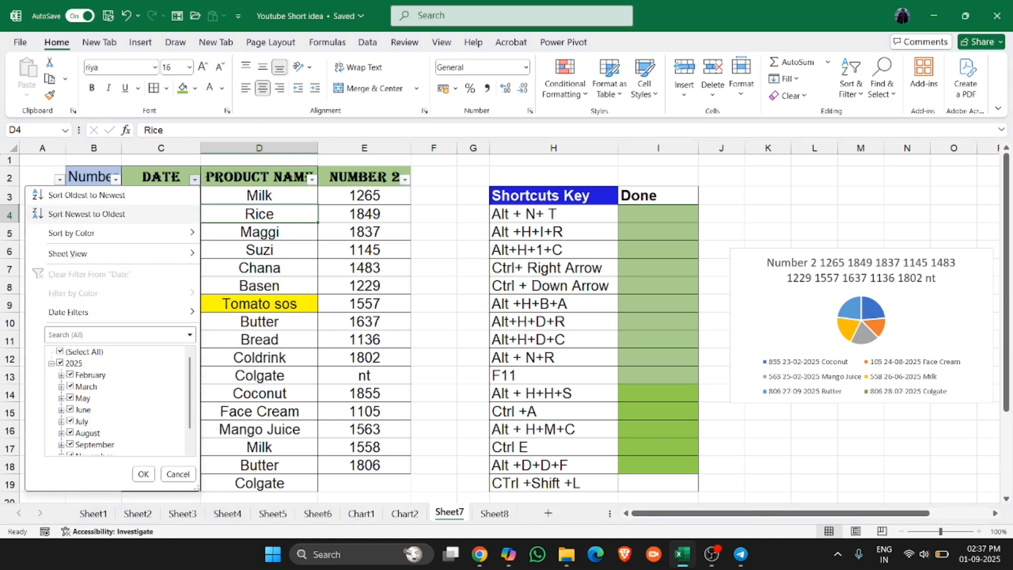
{"action": "left_click", "coordinate": [144, 474]}
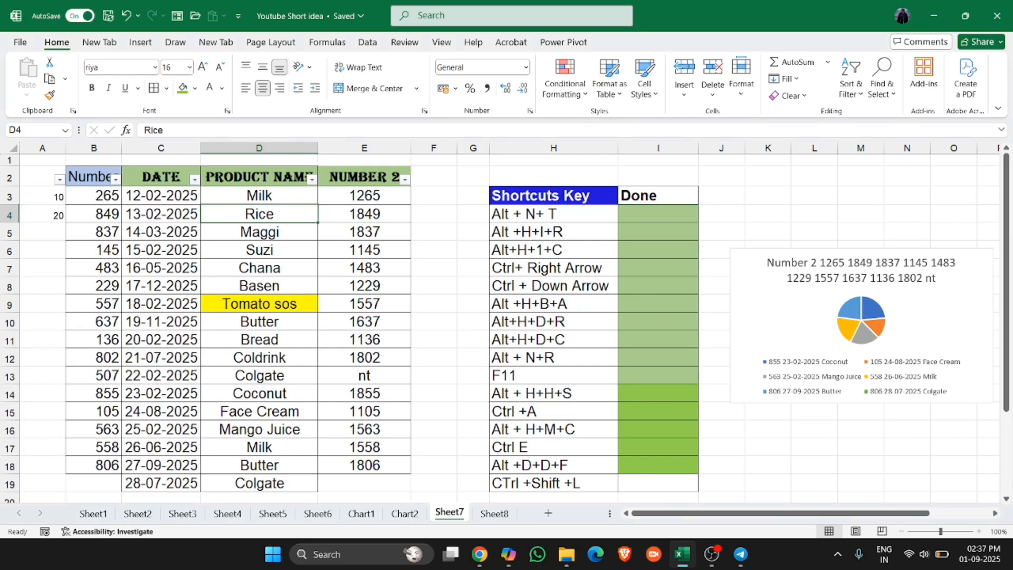
{"action": "left_click", "coordinate": [194, 179]}
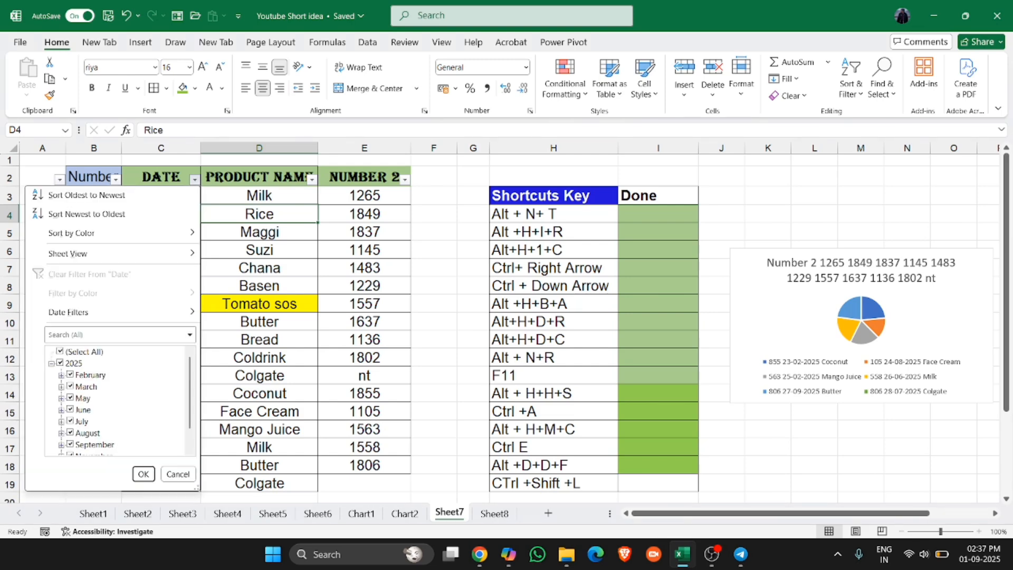
{"action": "left_click", "coordinate": [60, 363]}
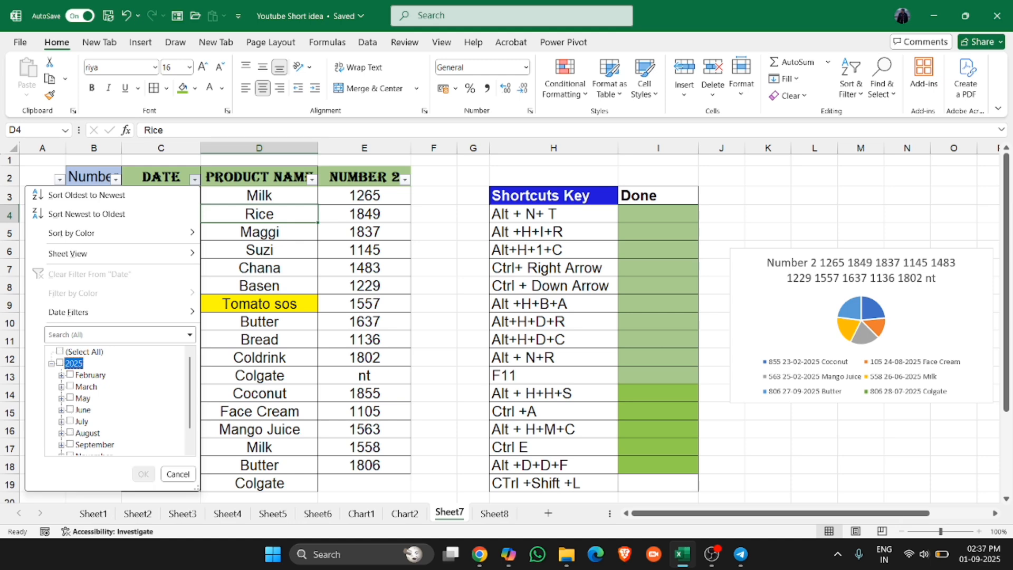
{"action": "left_click", "coordinate": [69, 375]}
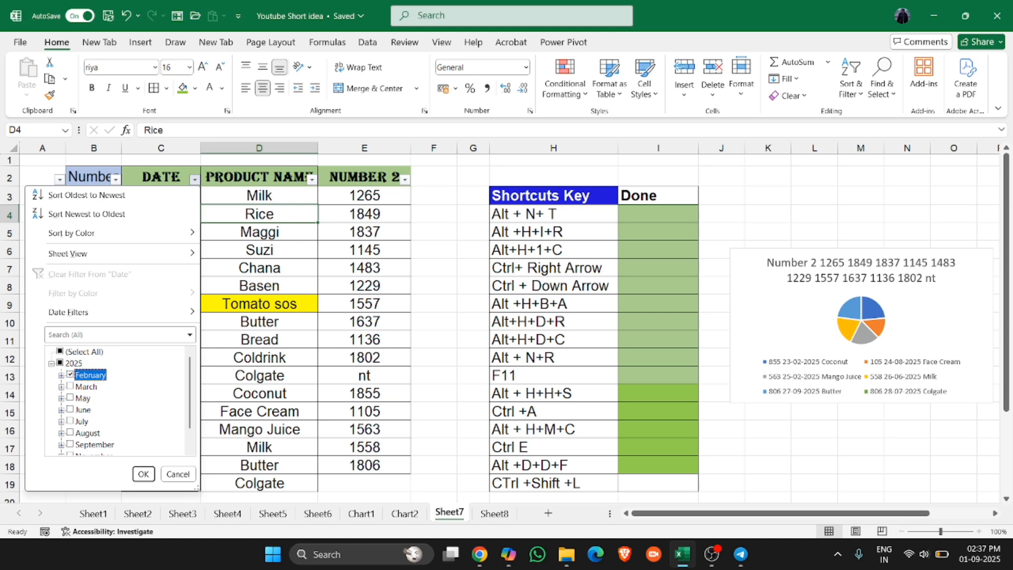
{"action": "left_click", "coordinate": [144, 473]}
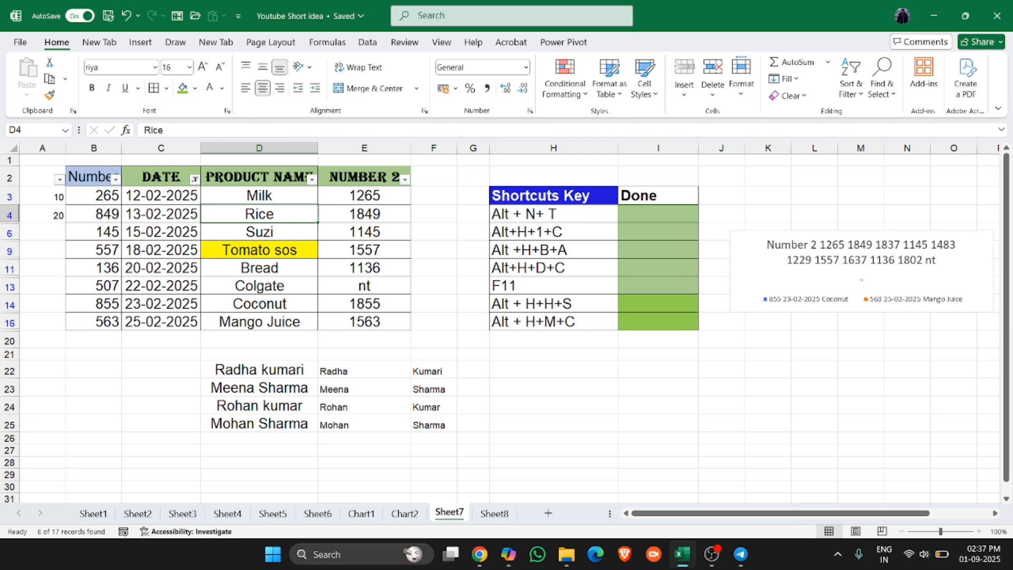
{"action": "key", "text": "ctrl+z"}
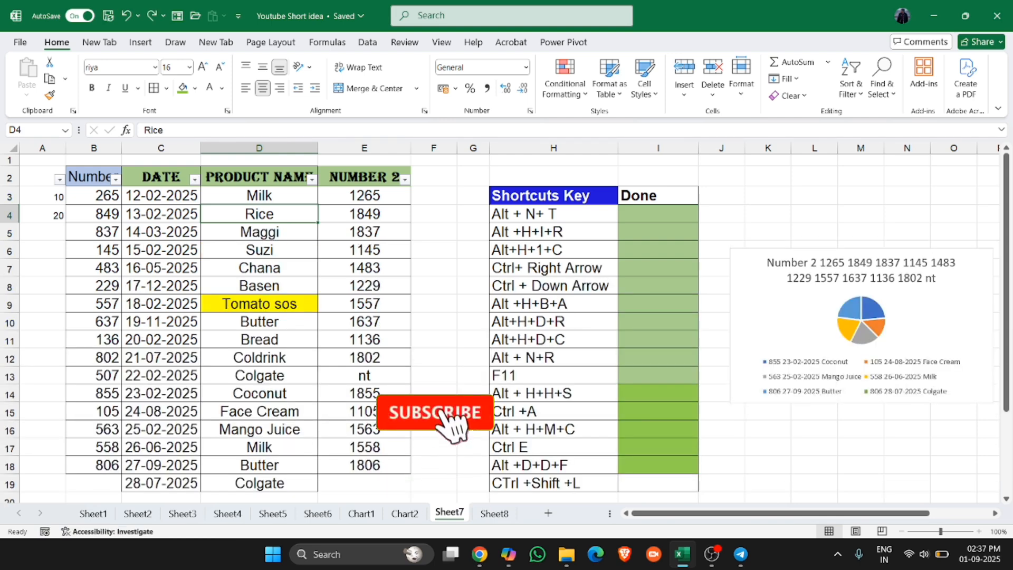
- Fill the Done cell I19 with the green fill colour
{"action": "left_click", "coordinate": [658, 483]}
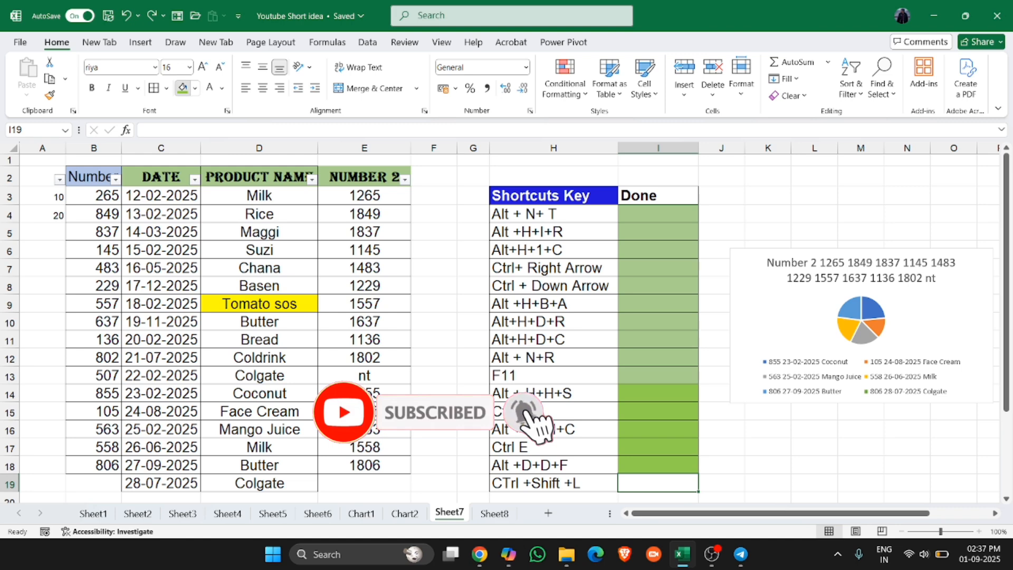
{"action": "left_click", "coordinate": [182, 88]}
{"action": "left_click", "coordinate": [161, 250]}
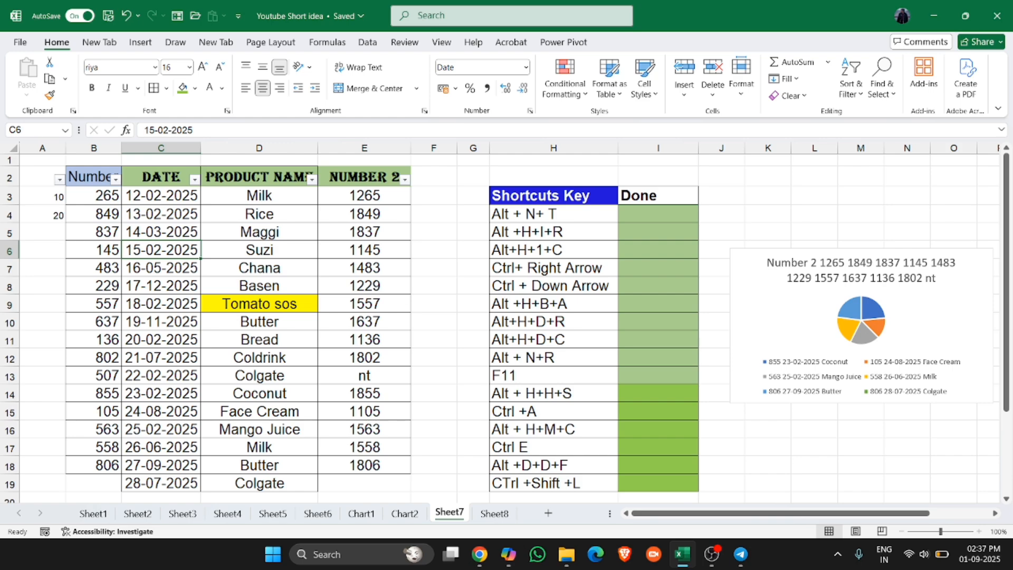
{"action": "left_click", "coordinate": [365, 232]}
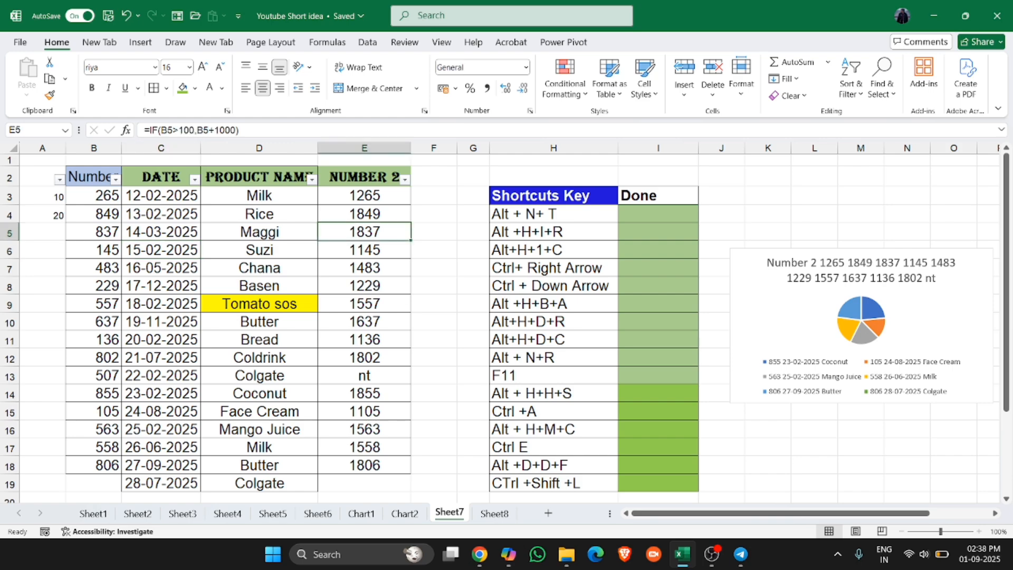